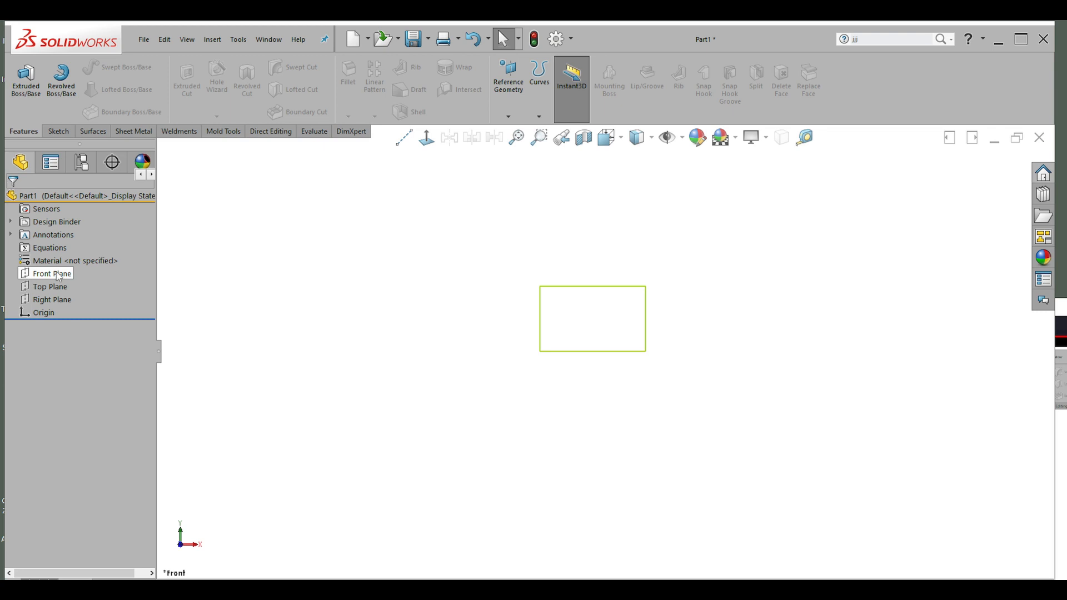
Step: Start a new sketch on the Front Plane
left_click(58, 274)
scroll(581, 314, "down", 2)
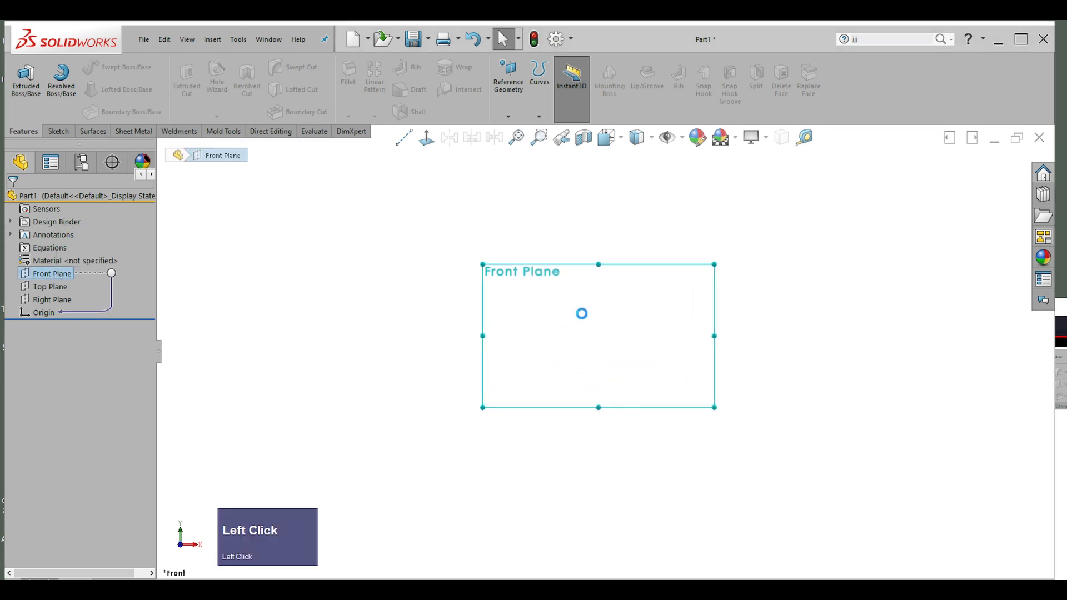
scroll(671, 339, "up", 2)
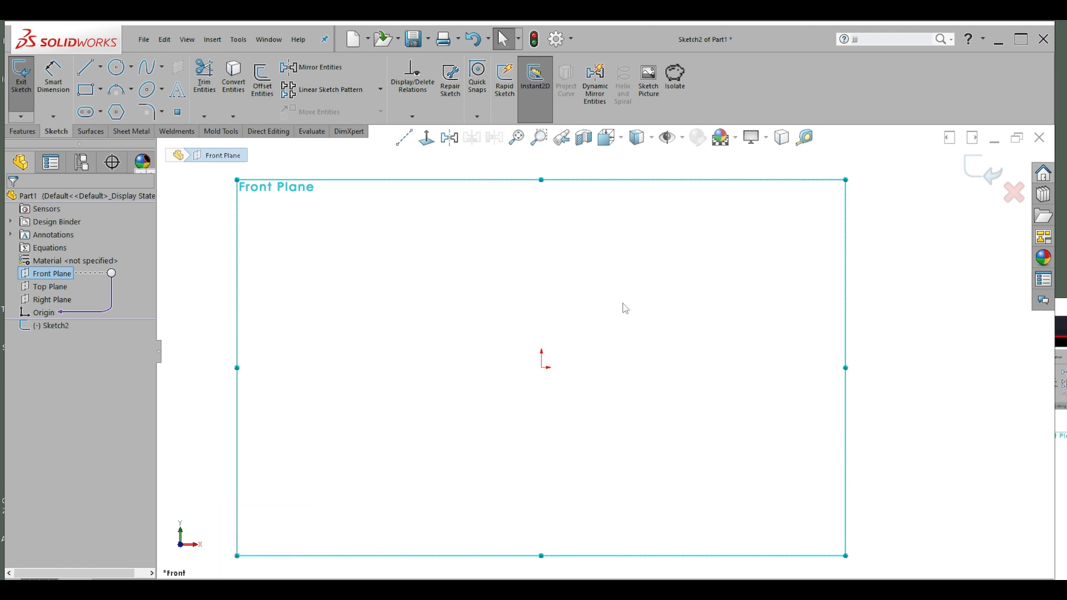
right_click_drag(626, 300, 685, 303)
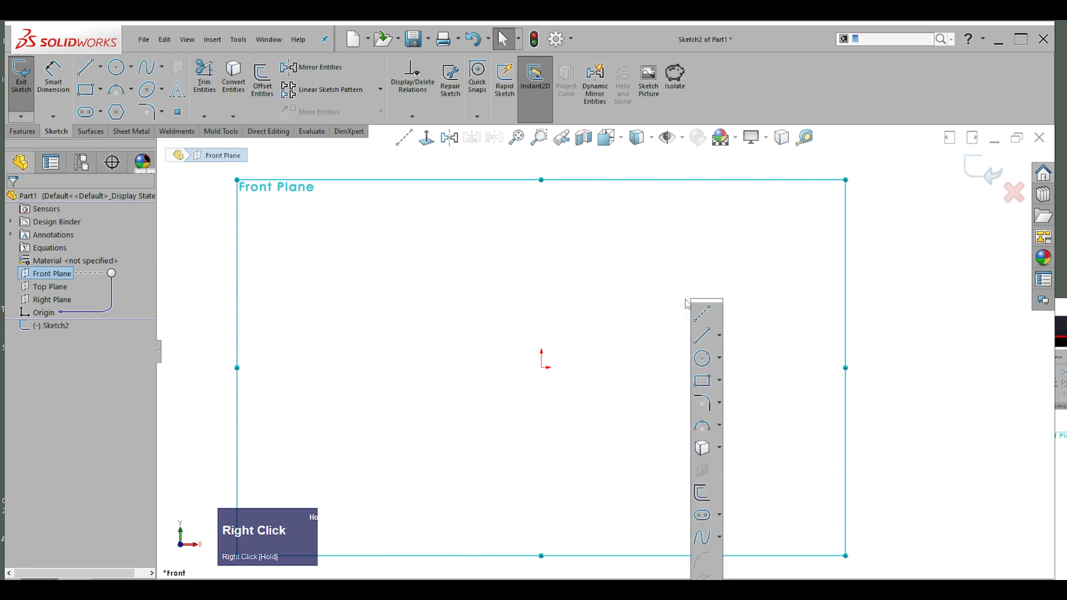
left_click(755, 306)
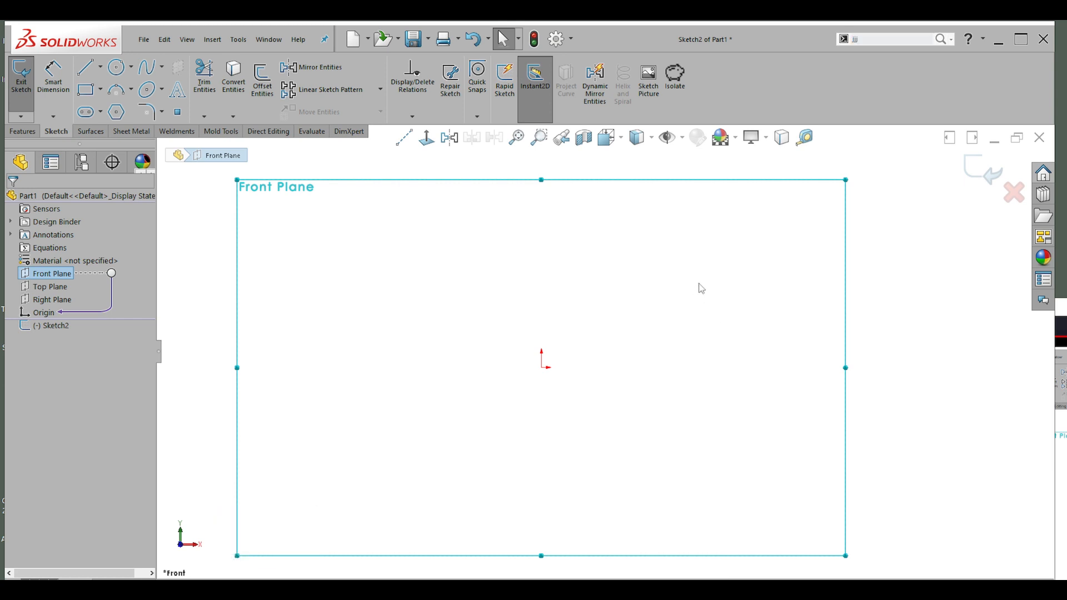
Step: Sketch a closed four-sided line profile above and right of the origin, about 42 high, with horizontal top and bottom, vertical left and slanted right sides
key("s")
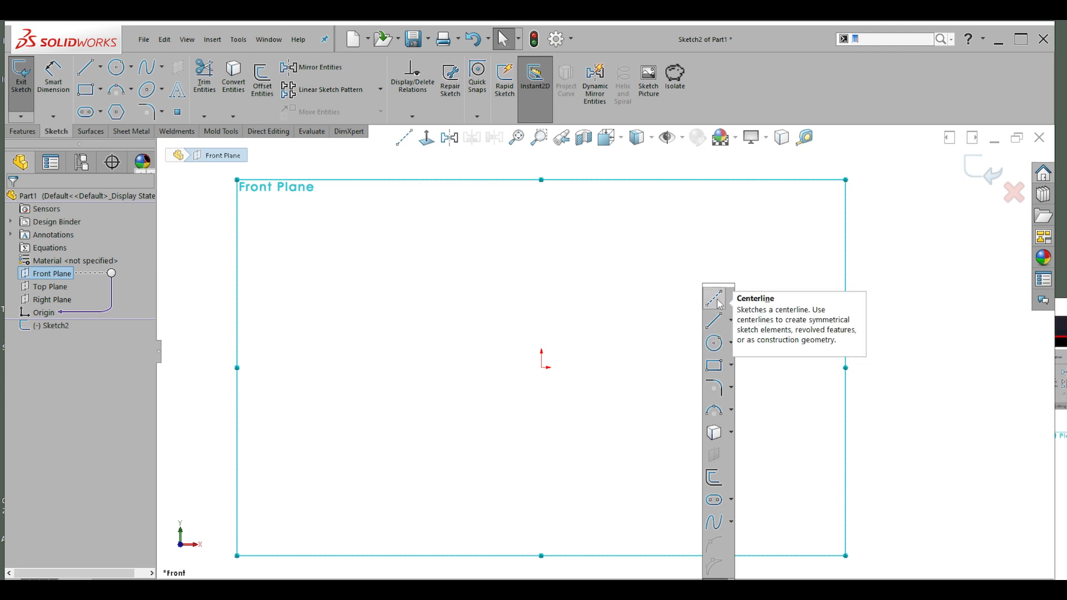
left_click(715, 328)
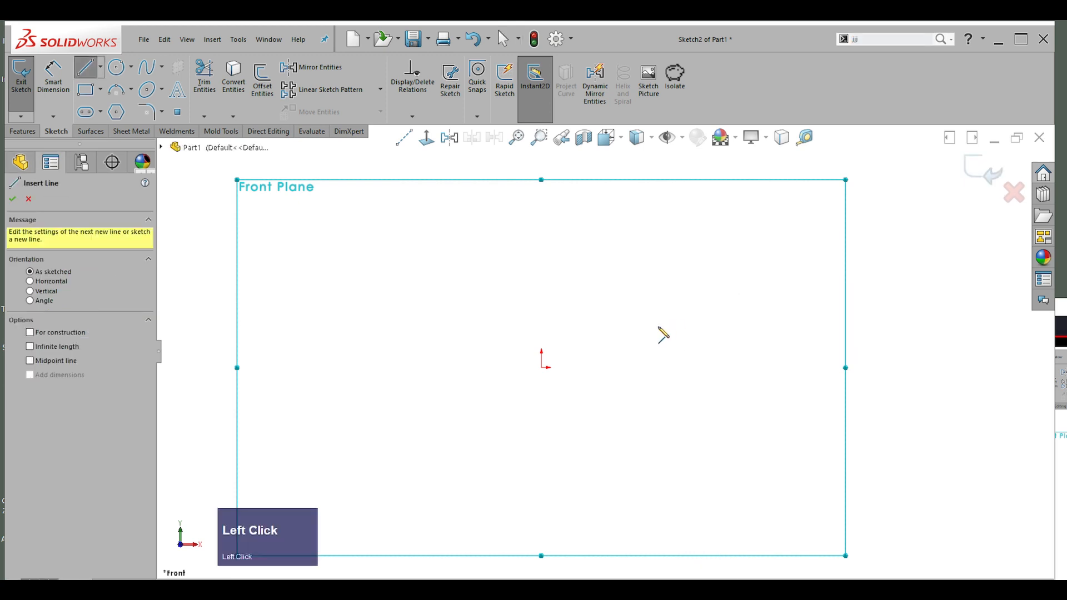
left_click(626, 327)
left_click(739, 327)
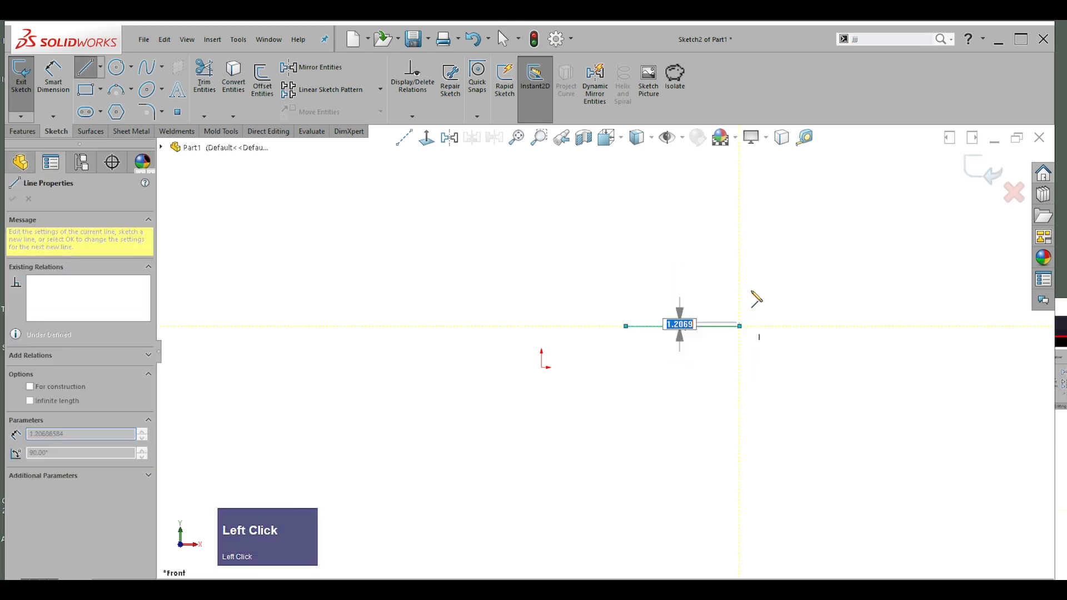
left_click(709, 184)
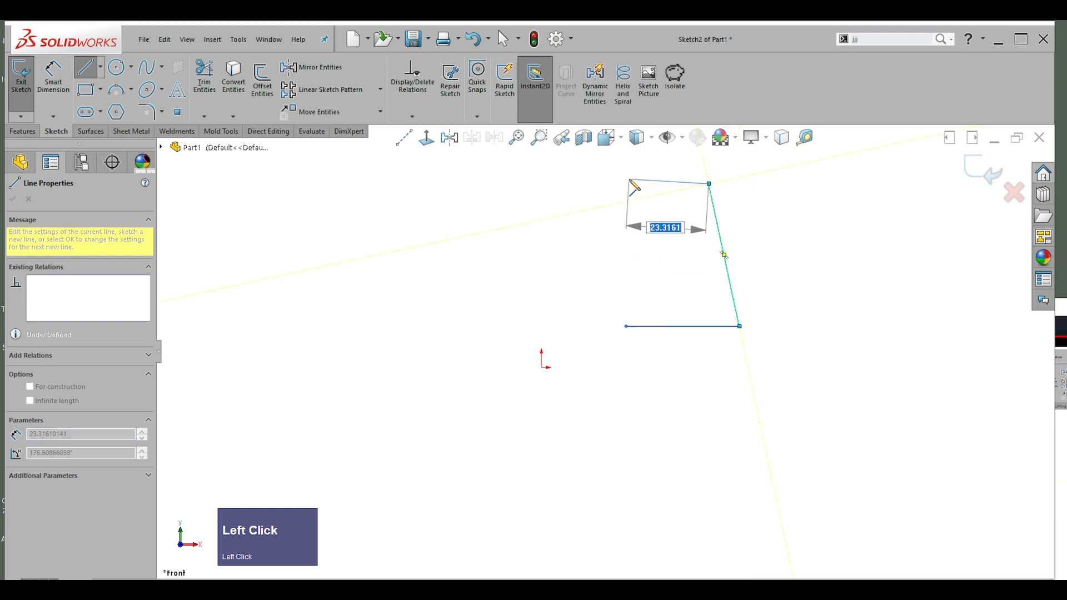
left_click(626, 184)
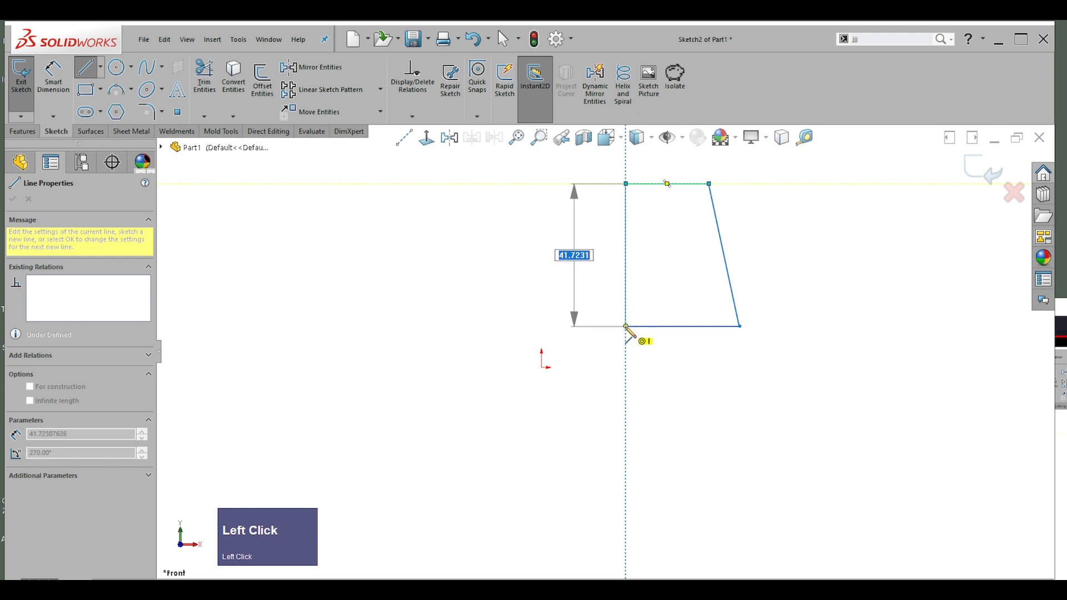
left_click(627, 327)
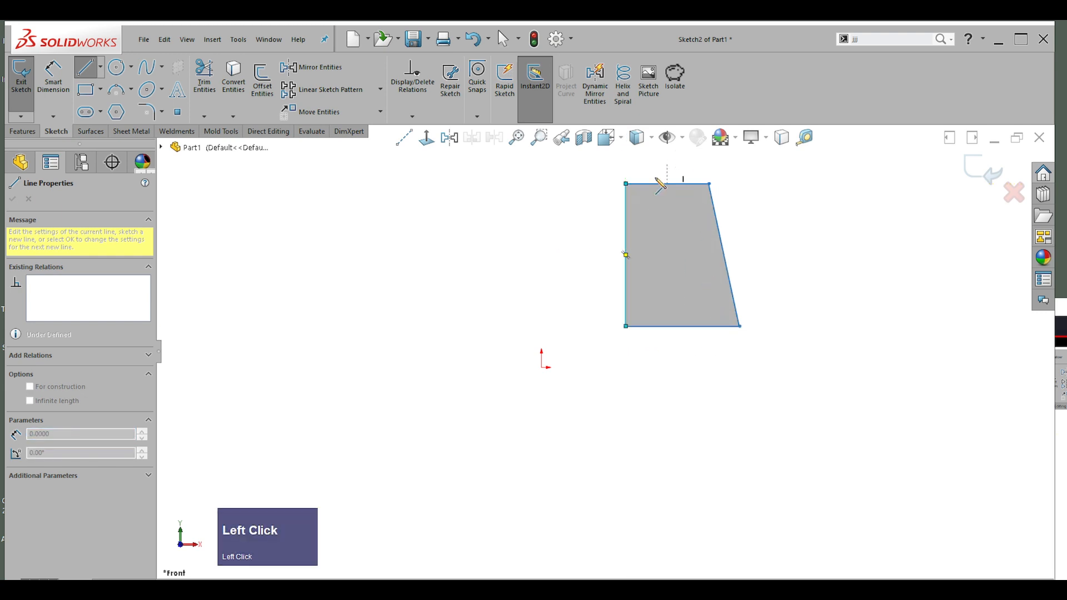
key("Escape")
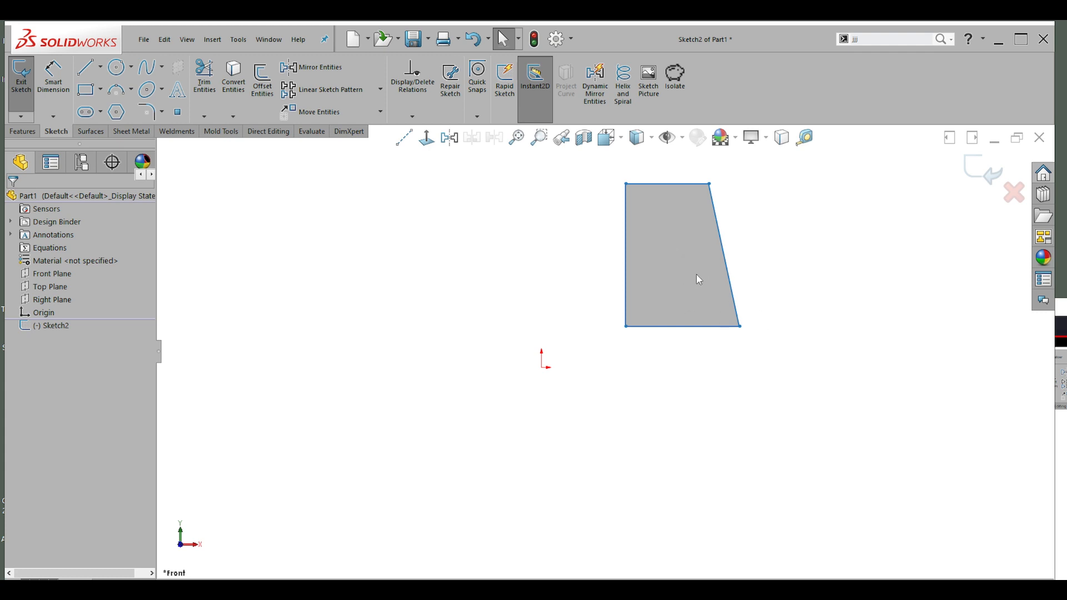
Step: Move the whole profile left toward the origin, placing its lower-left corner at about X 13.6, Y 11.2, and select that corner
mouse_move(692, 278)
left_mouse_down()
mouse_move(668, 259)
mouse_move(708, 249)
mouse_move(665, 292)
mouse_move(650, 267)
mouse_move(649, 279)
left_mouse_up()
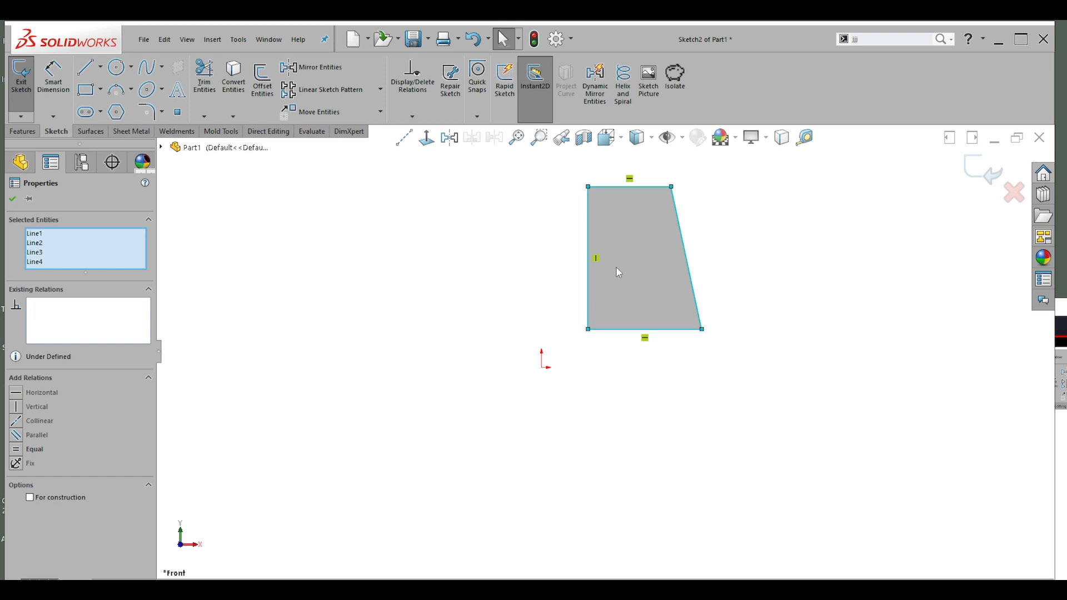
left_click(593, 341)
left_click(588, 330)
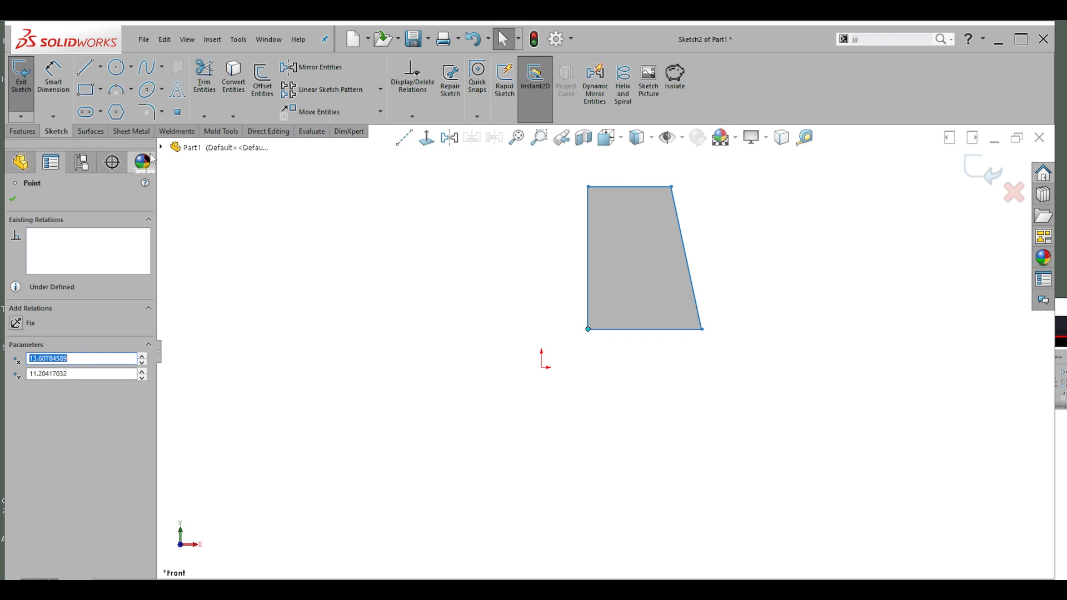
left_click(21, 162)
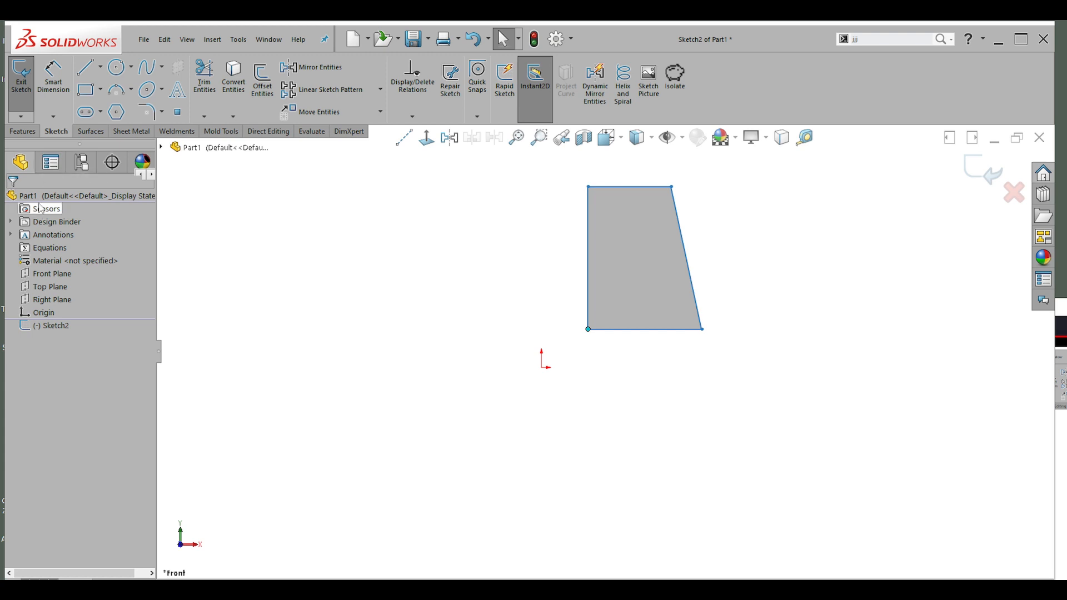
left_click(51, 162)
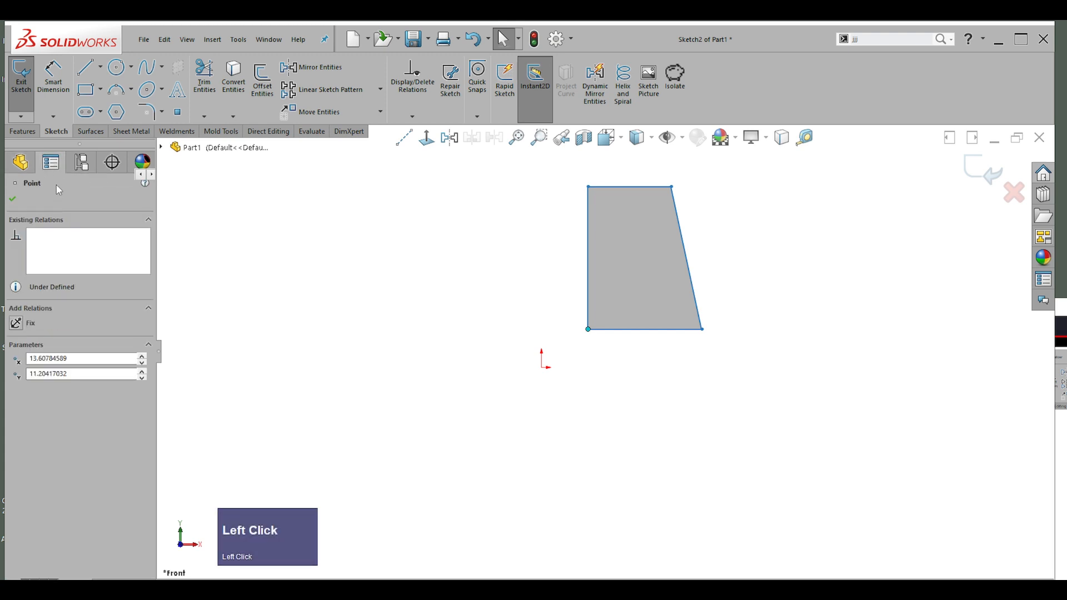
left_click(84, 166)
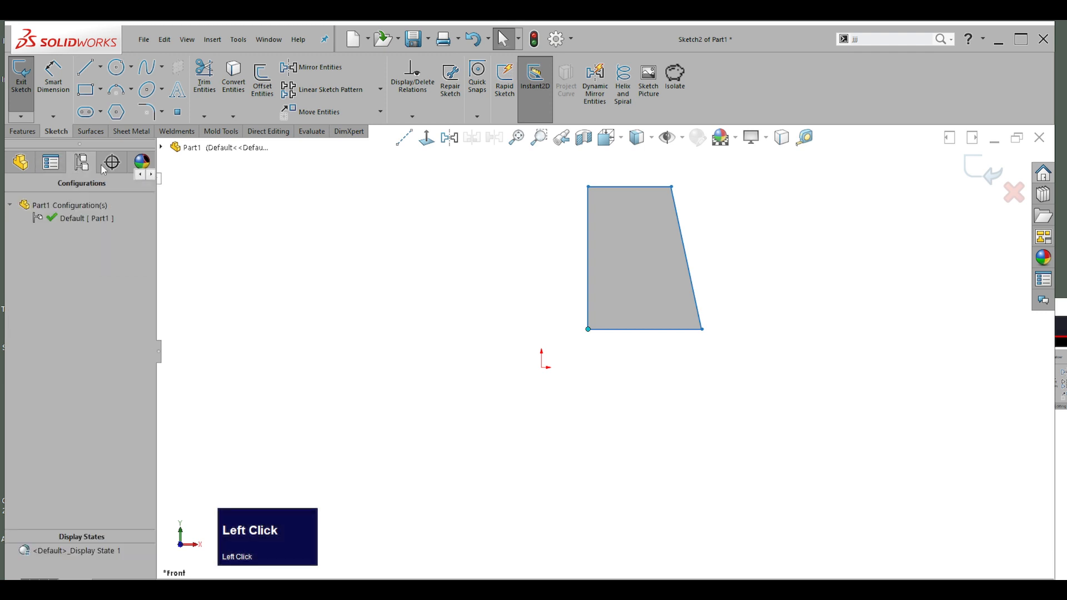
left_click(24, 164)
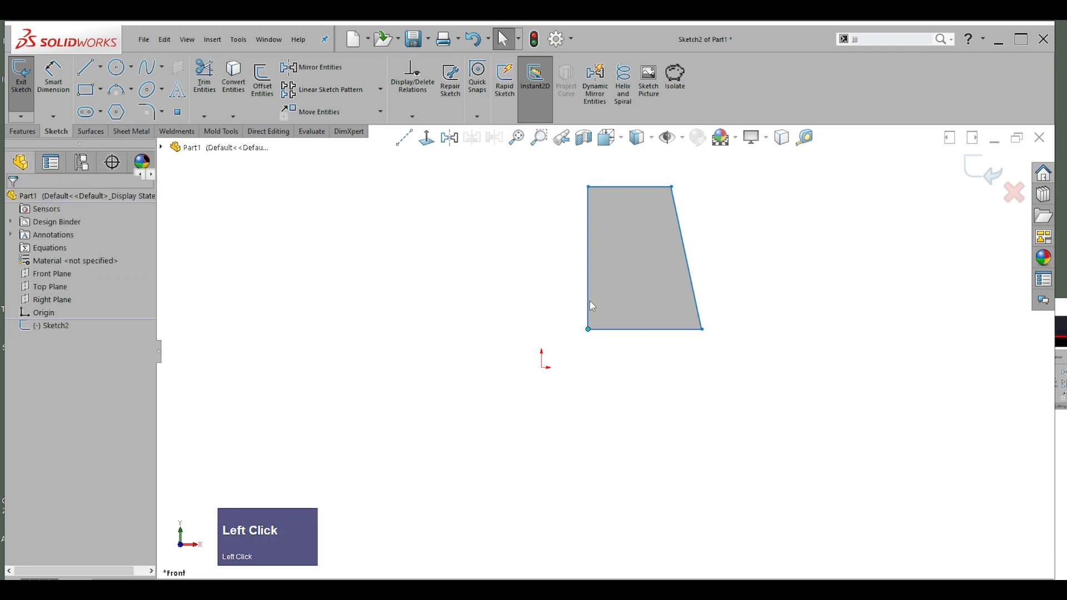
Step: Move the profile's lower-left corner up and left to about X 2.2, Y 23.1
left_click(588, 330)
left_click(588, 330)
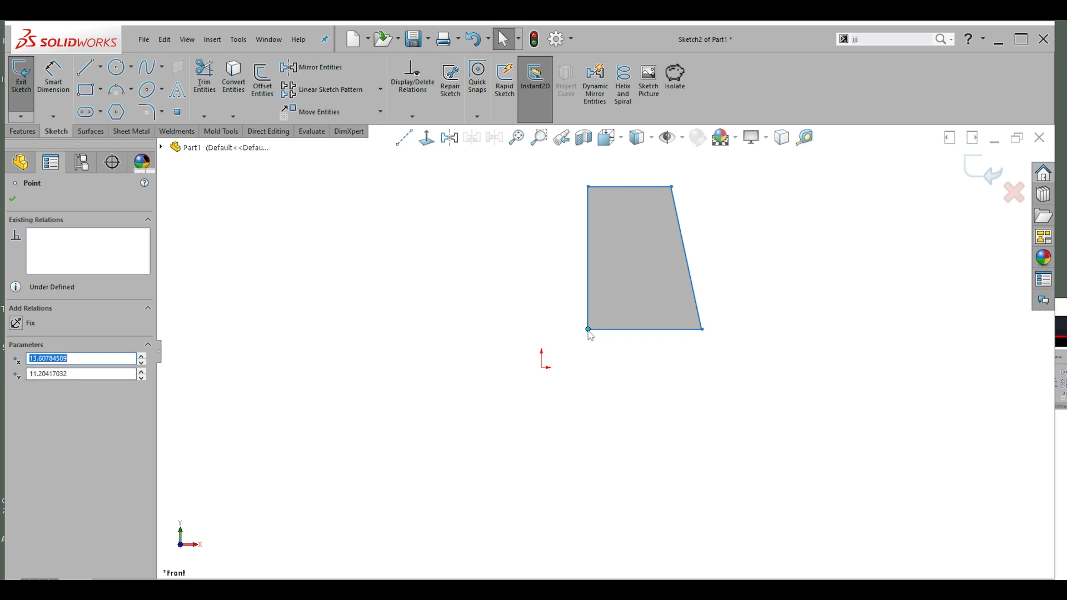
left_click_drag(588, 330, 589, 307)
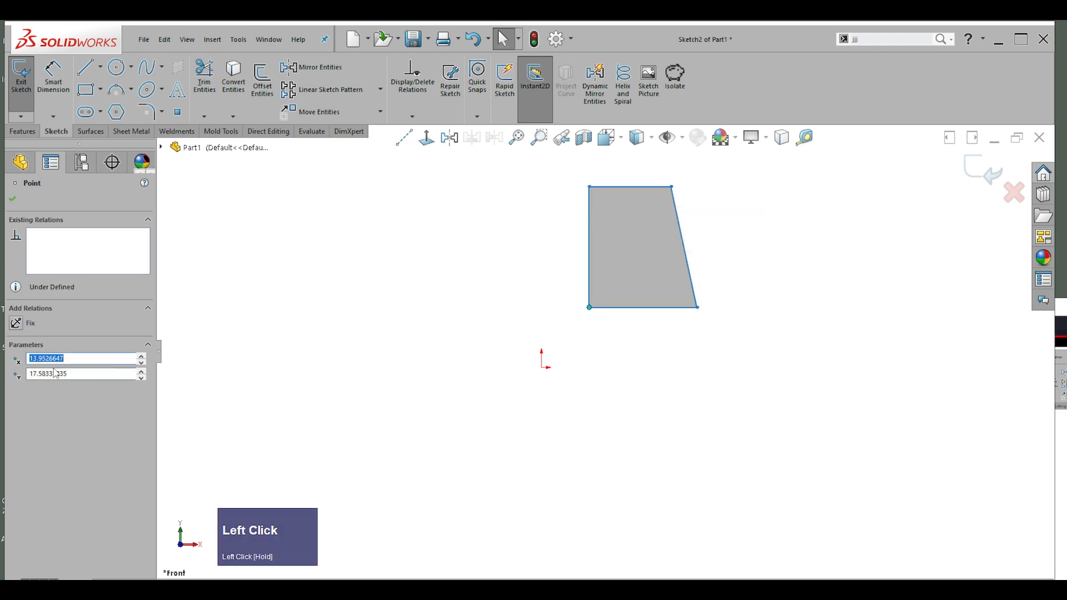
left_click(593, 312)
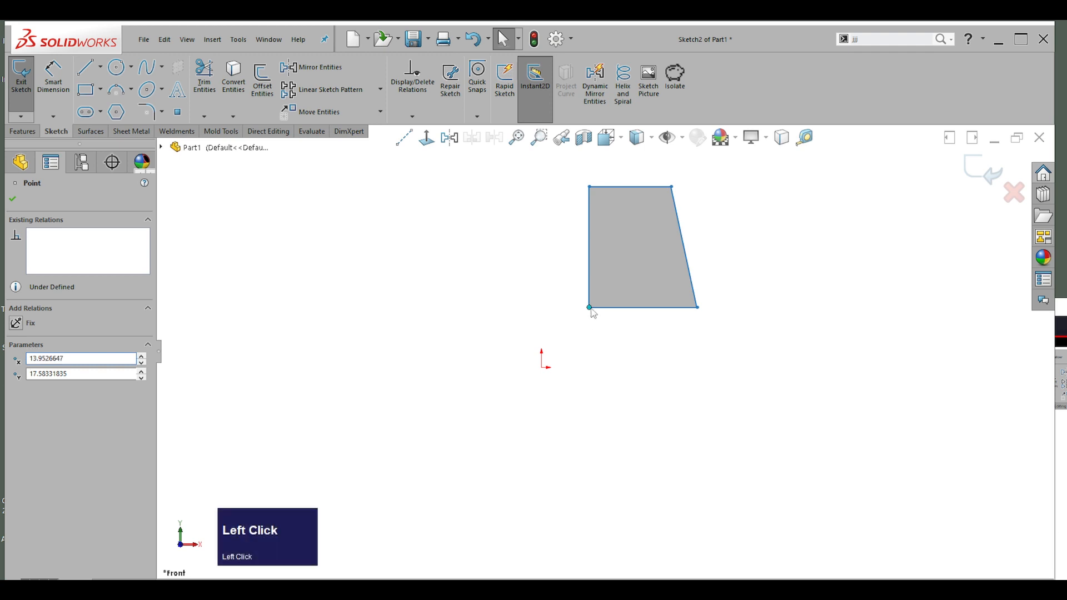
left_click_drag(593, 313, 553, 294)
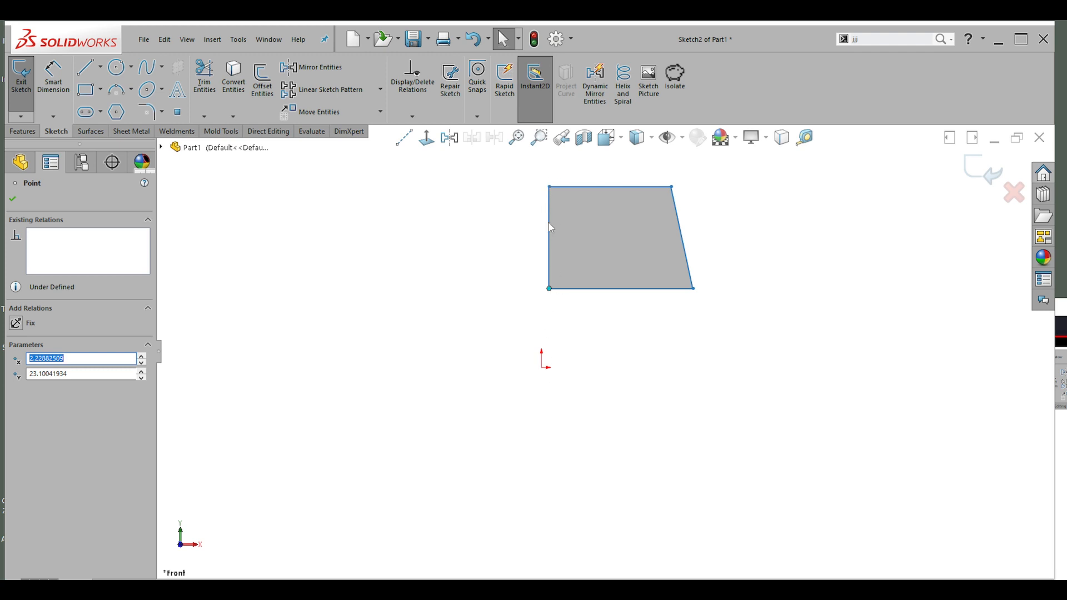
Step: Move the profile's upper-left corner right to about X 14.0, Y 52.6, and clear the selection
left_click(550, 188)
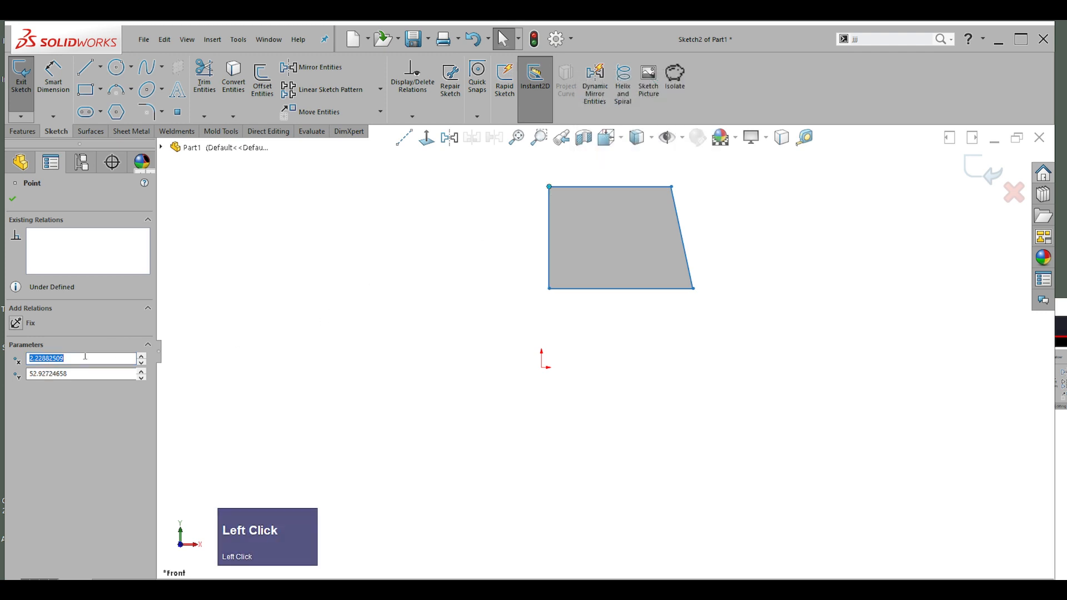
left_click(395, 301)
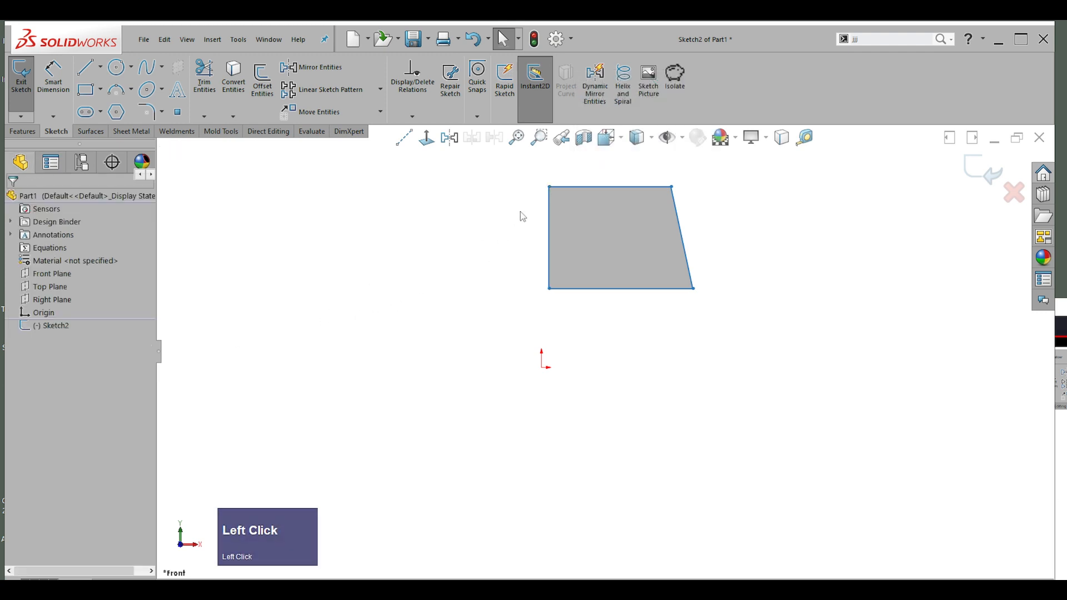
left_click(550, 188)
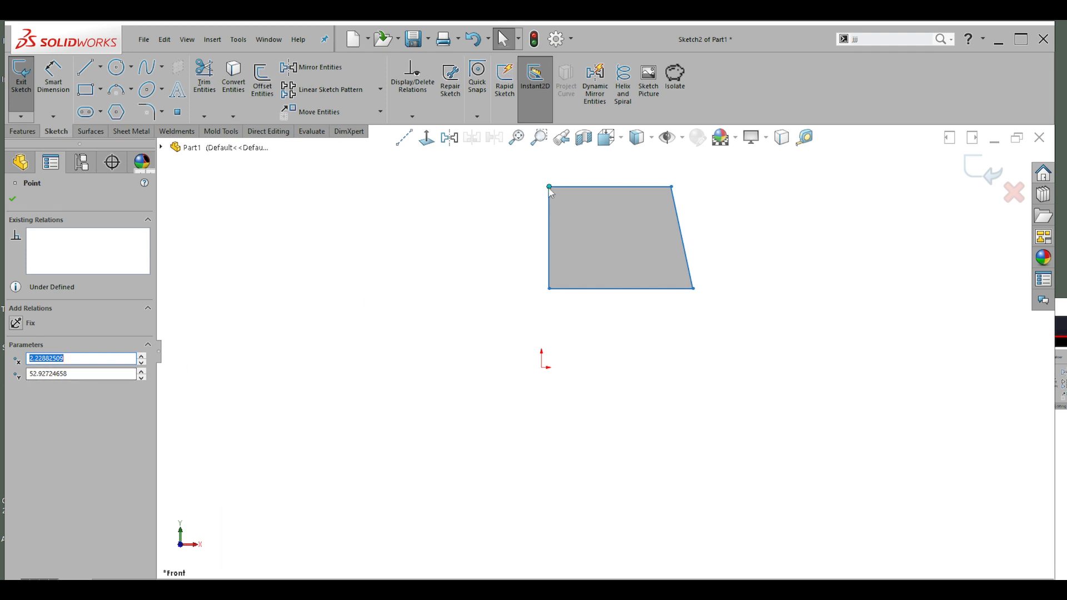
left_click_drag(549, 187, 589, 188)
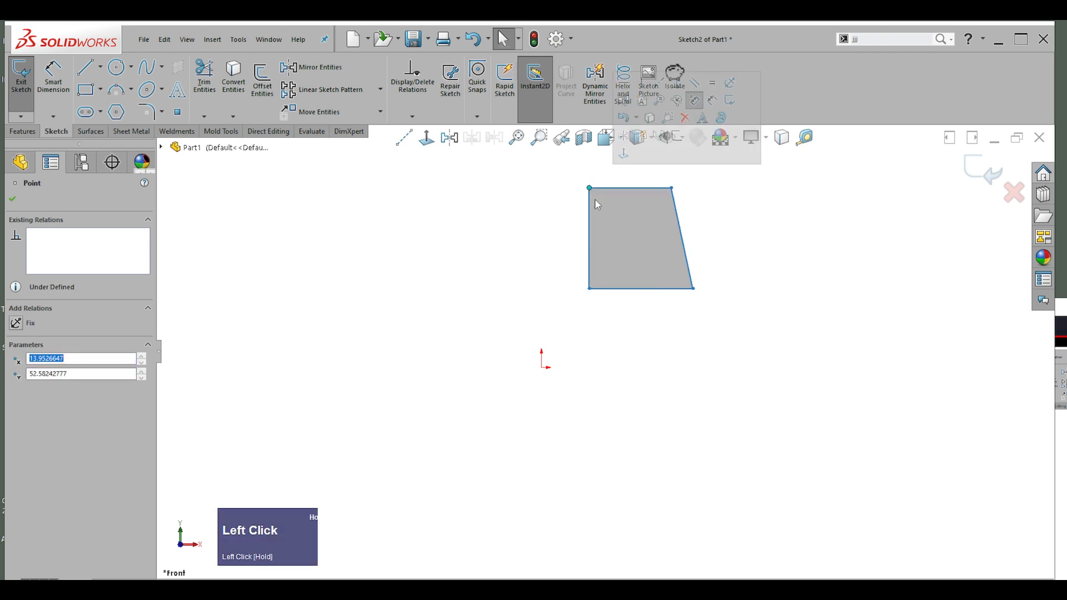
left_click(593, 313)
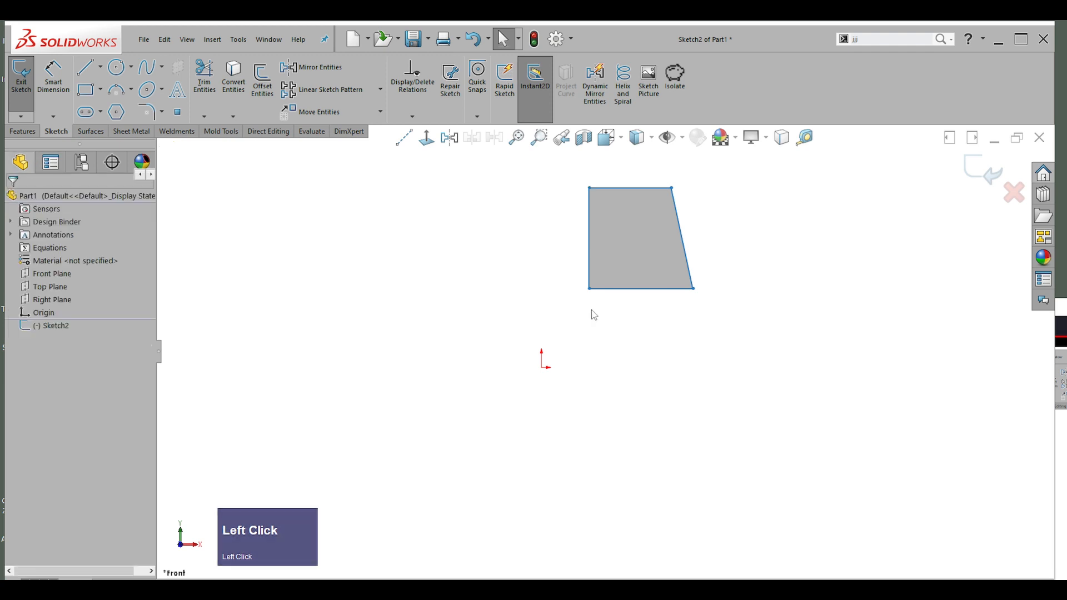
Step: Select the whole profile to inspect the relations on its lines, and clear the selection
left_click(637, 247)
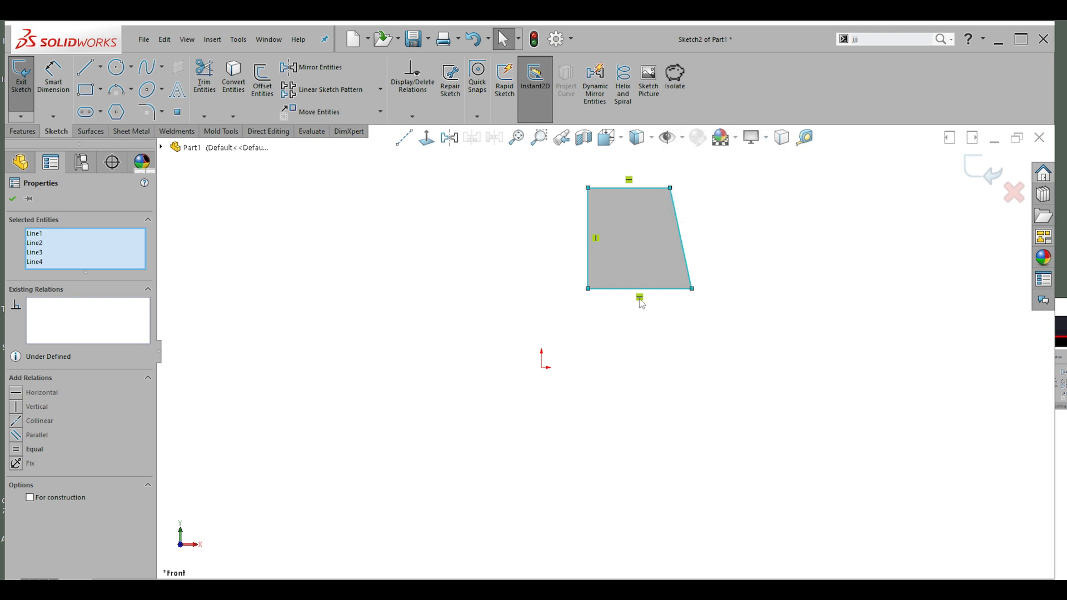
scroll(639, 211, "up", 2)
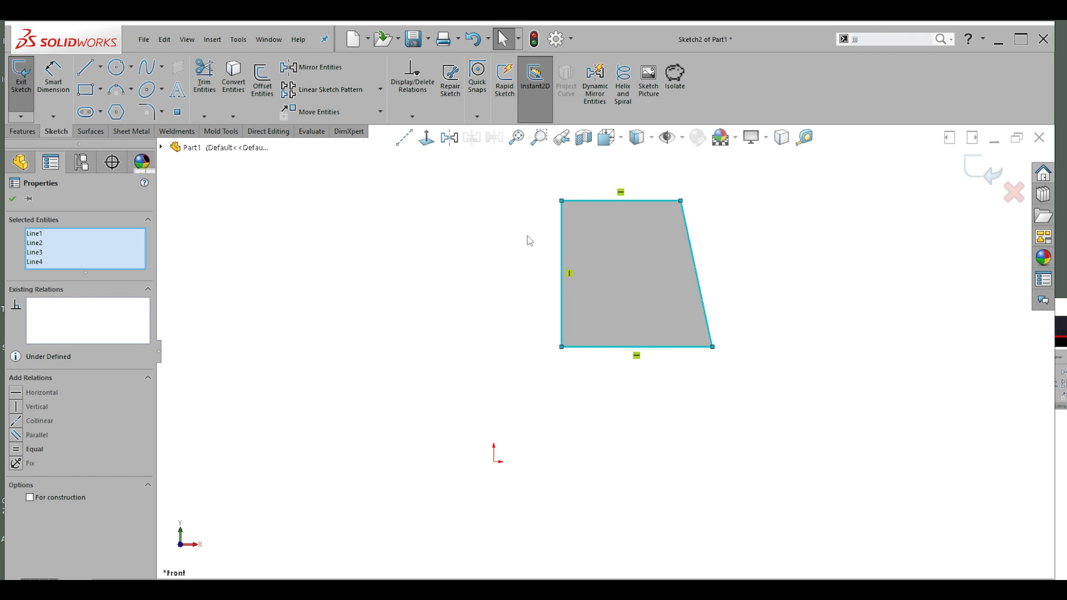
left_click(528, 196)
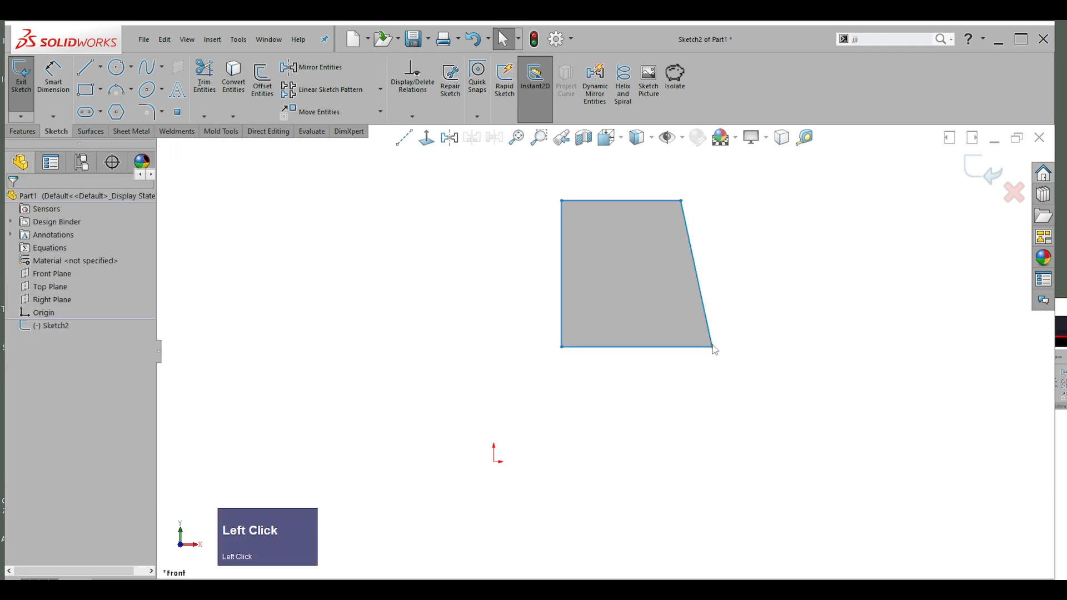
Step: Move the profile's lower-right corner outward to about X 52.5, Y 21.5
left_click_drag(714, 347, 729, 384)
left_click_drag(744, 373, 733, 342)
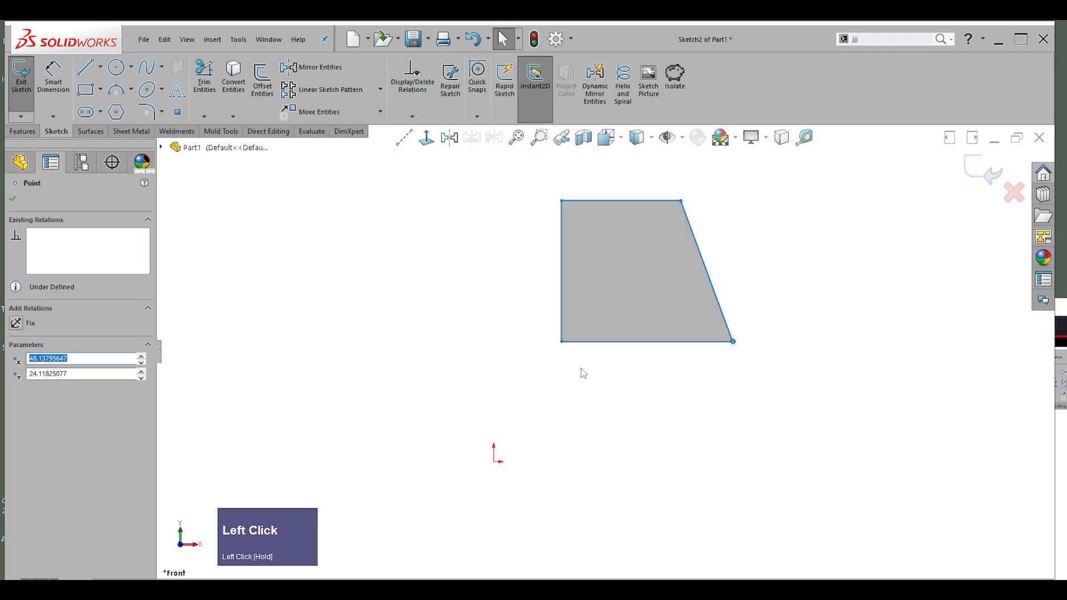
left_click_drag(734, 345, 755, 351)
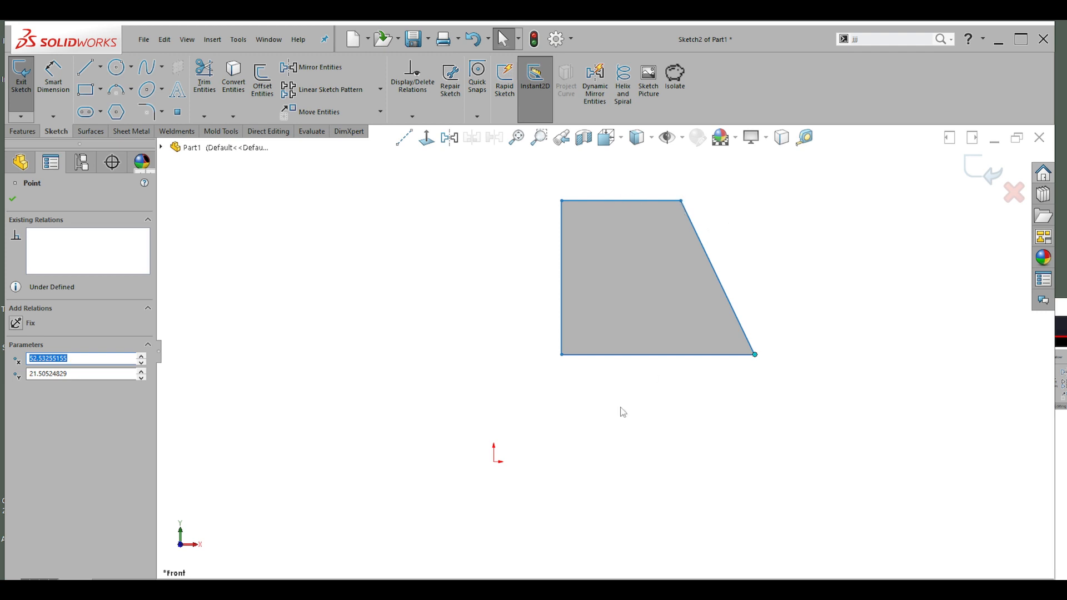
Step: Delete the Horizontal relation from the profile's bottom line and raise its lower-right corner to about X 52.8, Y 24.8
left_click(646, 355)
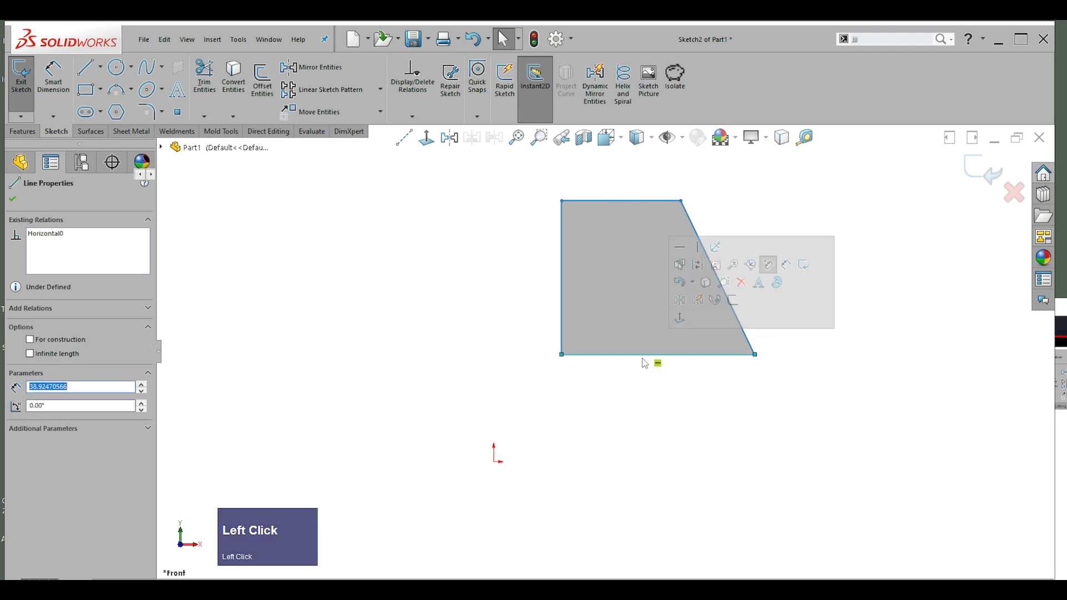
left_click(660, 367)
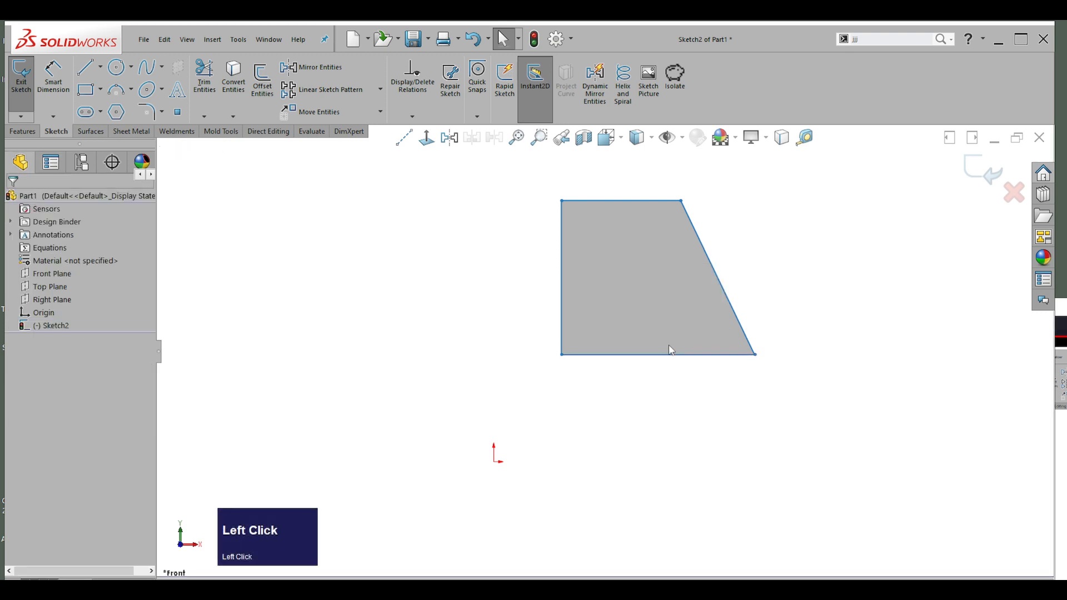
left_click(680, 356)
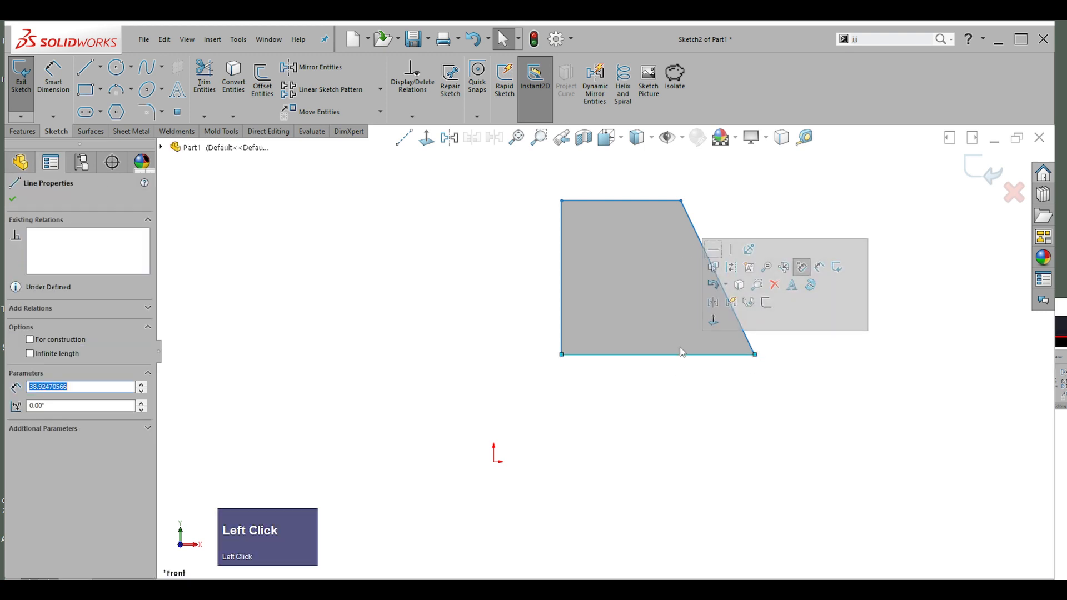
mouse_move(755, 355)
left_mouse_down()
mouse_move(743, 450)
mouse_move(730, 367)
mouse_move(756, 337)
left_mouse_up()
scroll(732, 277, "up", 1)
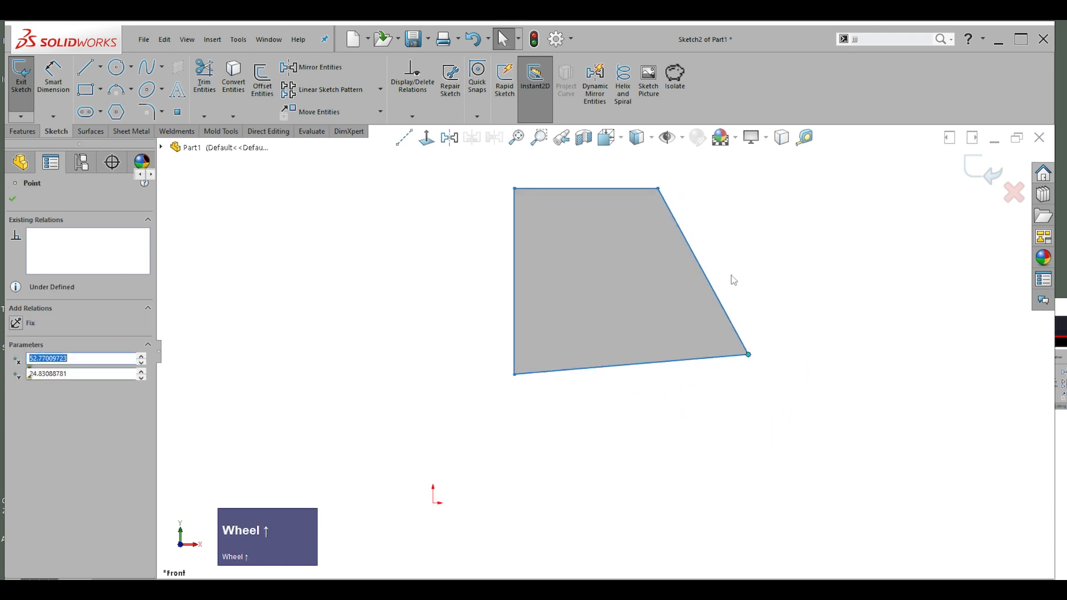
Step: Check the relations on the whole profile, move its lower-left corner to just beside the origin, and clear the selection
scroll(642, 294, "down", 1)
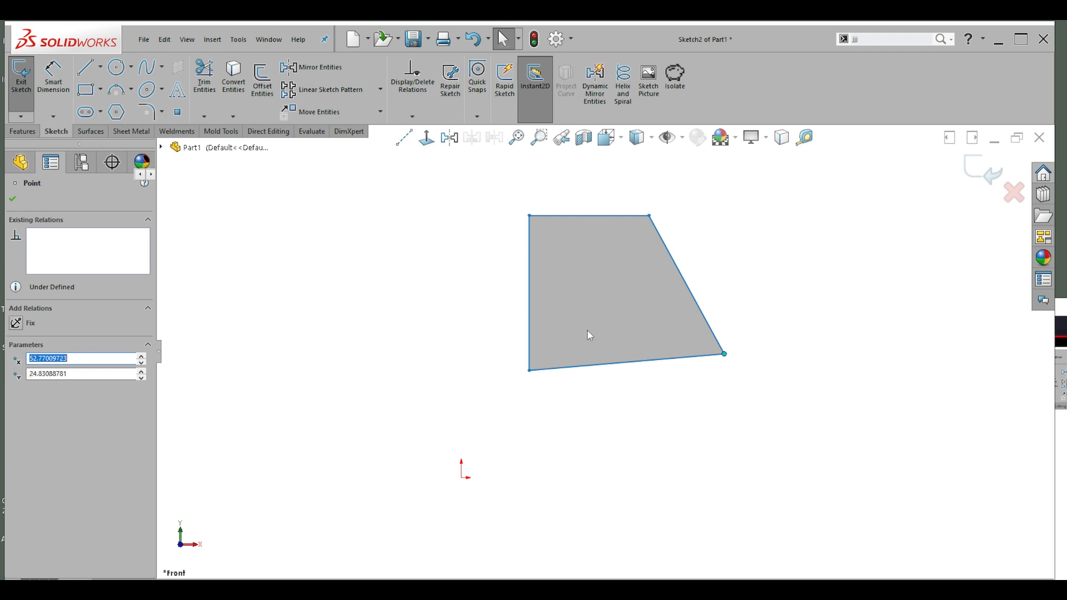
left_click(575, 296)
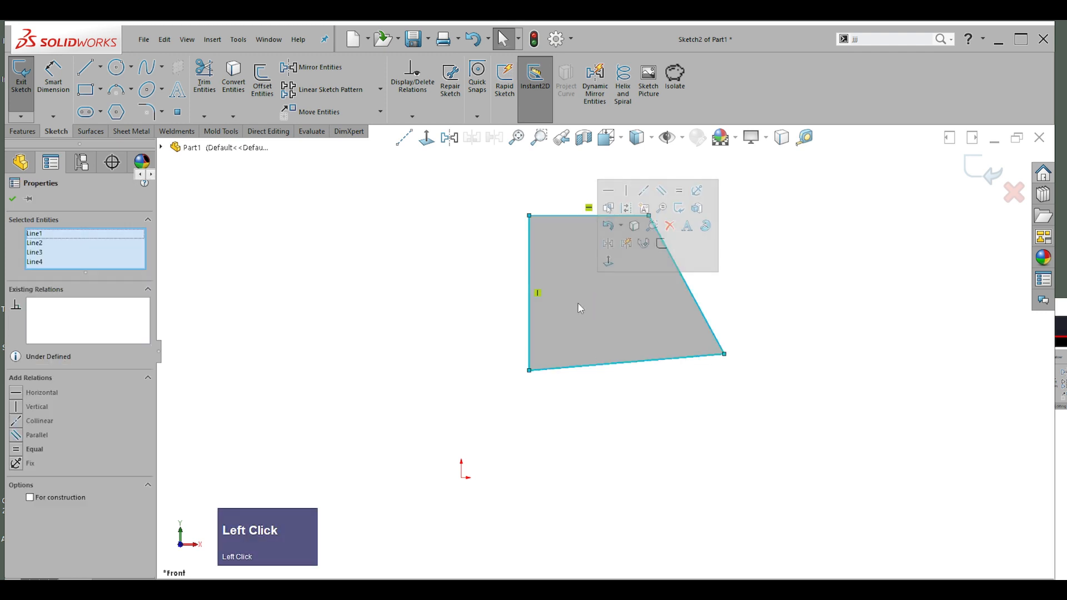
left_click(578, 304)
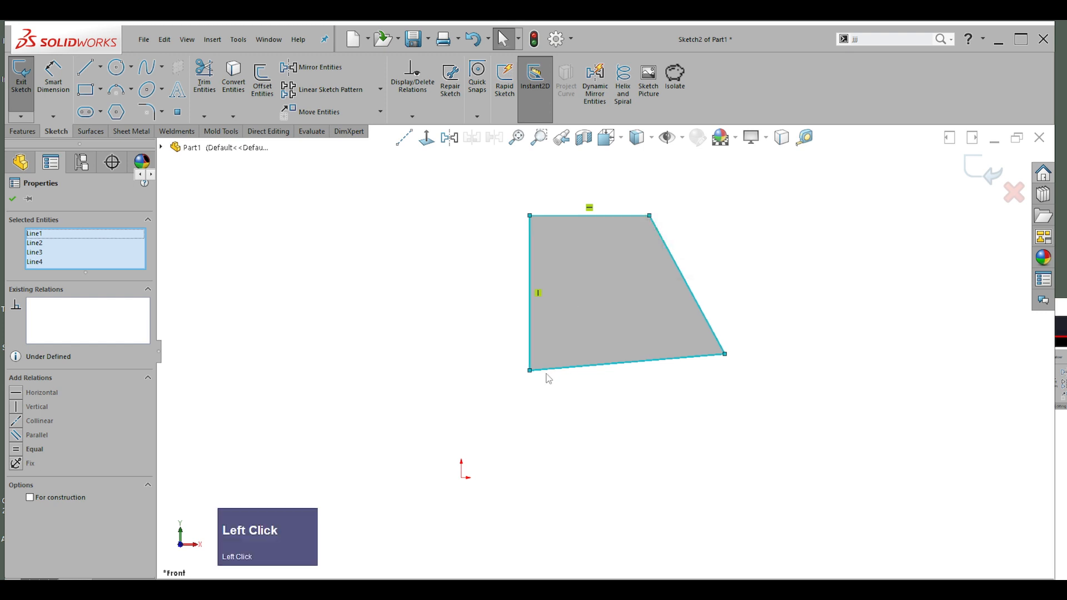
left_click_drag(530, 371, 466, 478)
left_click(675, 460)
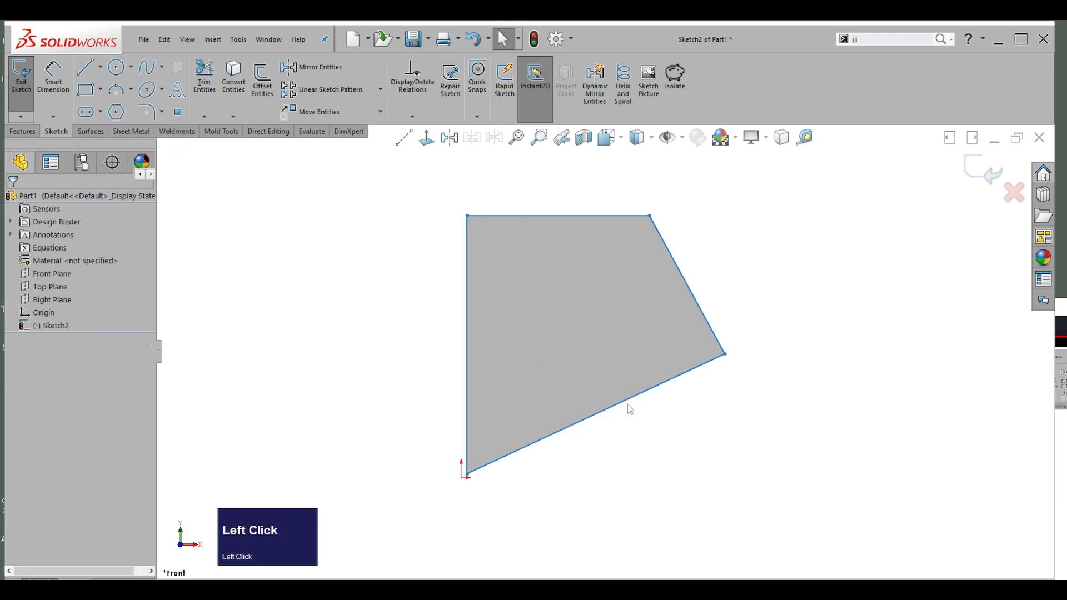
Step: Add a Horizontal relation to the profile's bottom line and move its lower-right corner inward to about X 49.2, Y 0.4
left_click(628, 405)
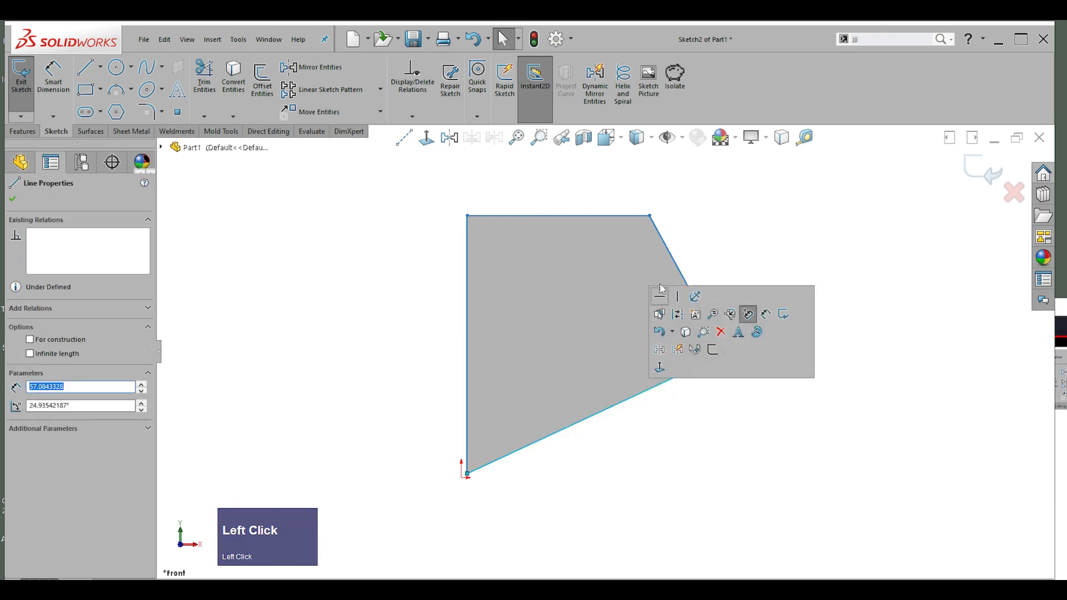
left_click(660, 291)
left_click(811, 403)
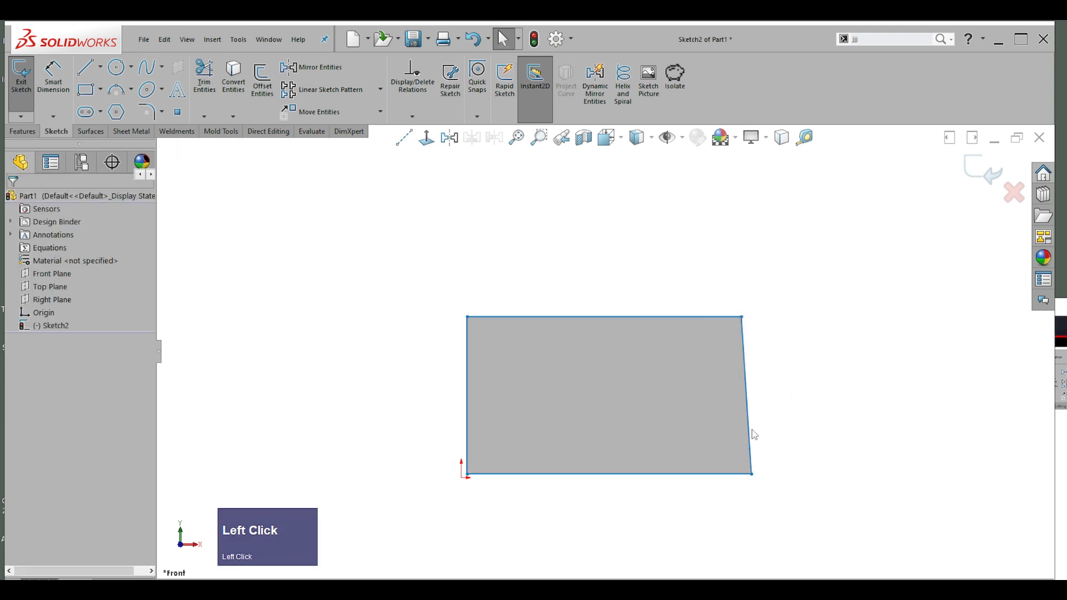
left_click_drag(753, 475, 706, 476)
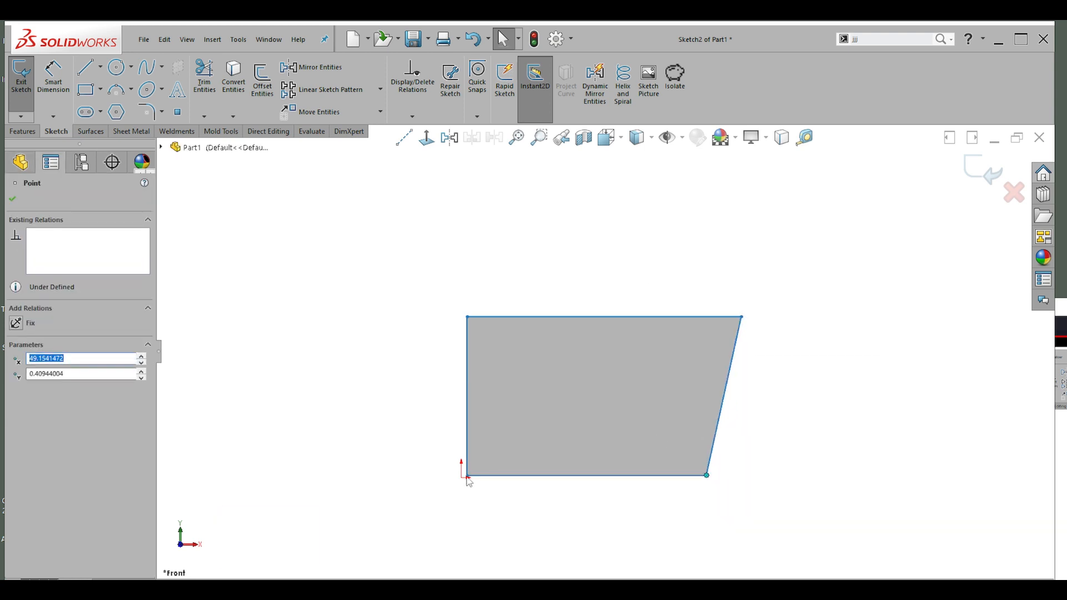
Step: Make the profile's lower-left corner coincident with the origin and move its upper-right corner to about X 30.0, Y 36.0
mouse_move(472, 487)
left_mouse_down()
mouse_move(451, 485)
mouse_move(467, 486)
left_mouse_up()
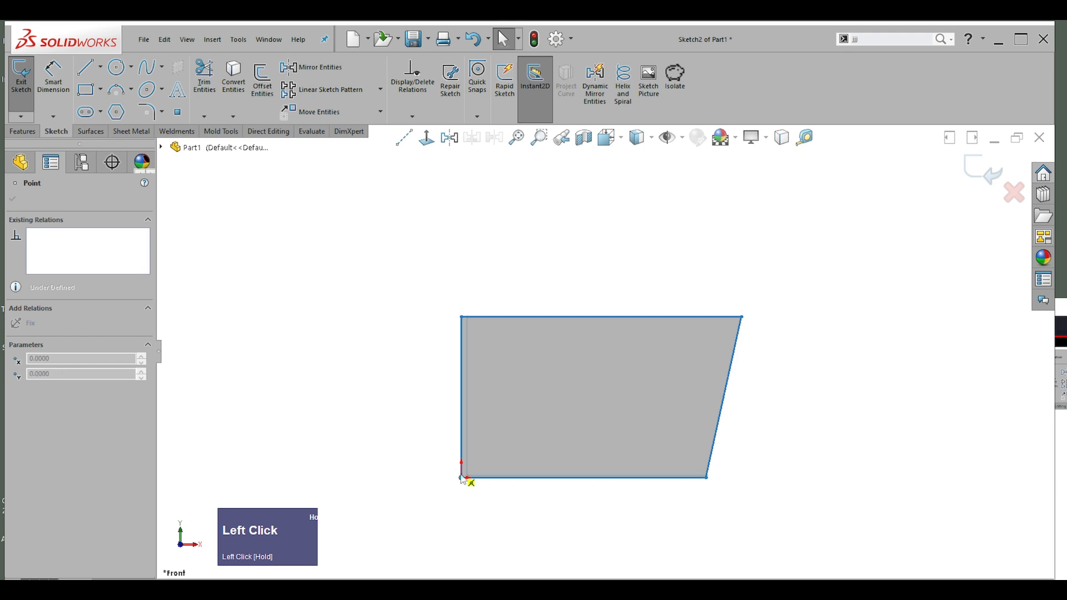
left_click(461, 479)
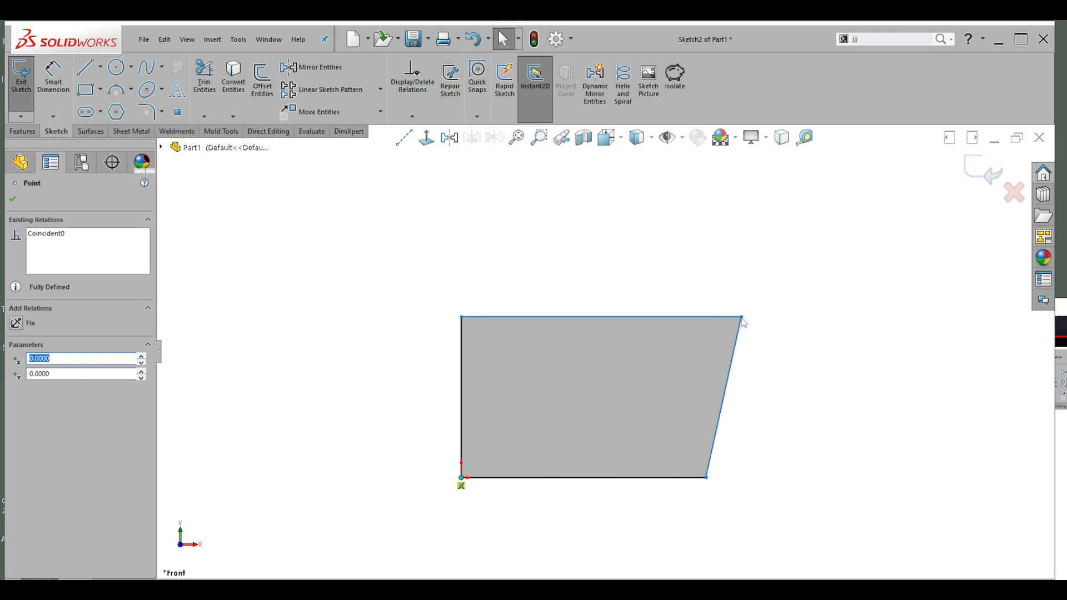
left_click_drag(743, 319, 612, 300)
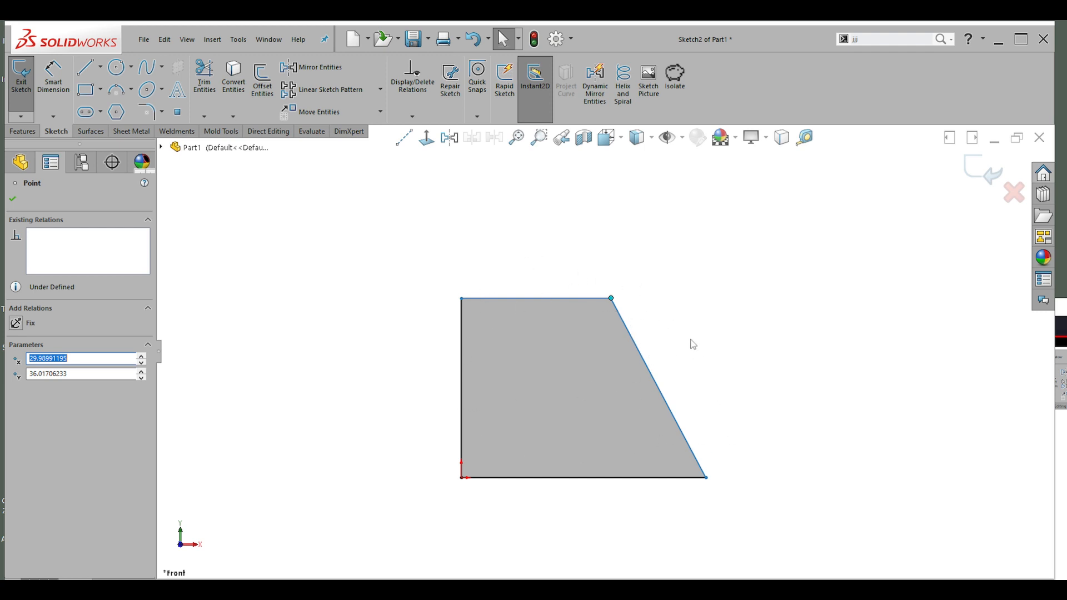
Step: Inspect the existing relations on the profile's bottom line, and clear the selection
scroll(696, 329, "up", 2)
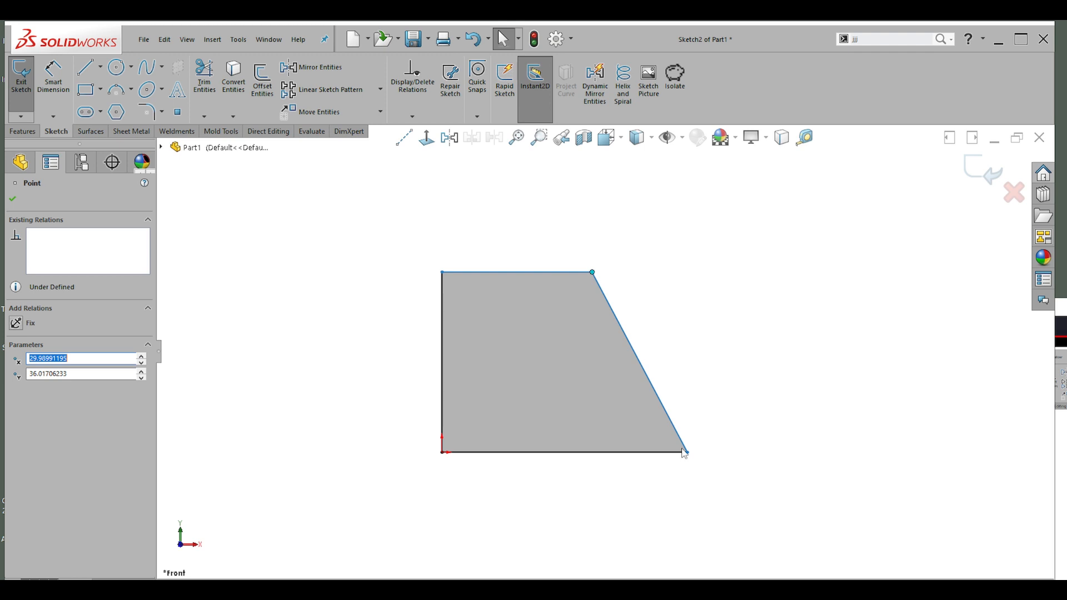
left_click(549, 454)
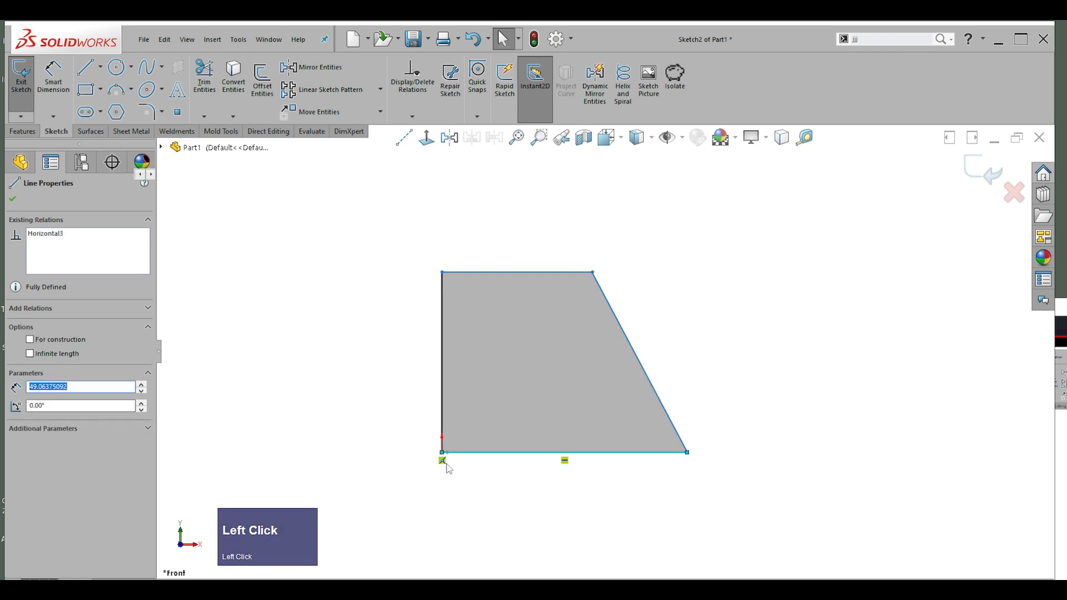
scroll(567, 459, "down", 1)
left_click(577, 463)
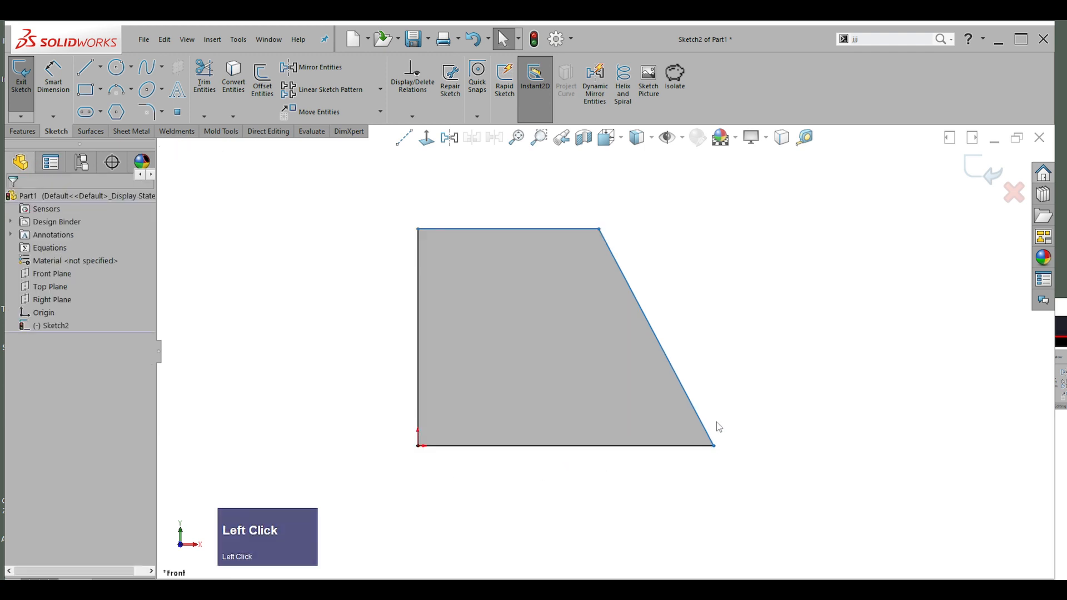
Step: Try a vertical centerline about 55.6 mm long upward from the origin, and delete it
scroll(717, 425, "down", 1)
scroll(714, 389, "down", 1)
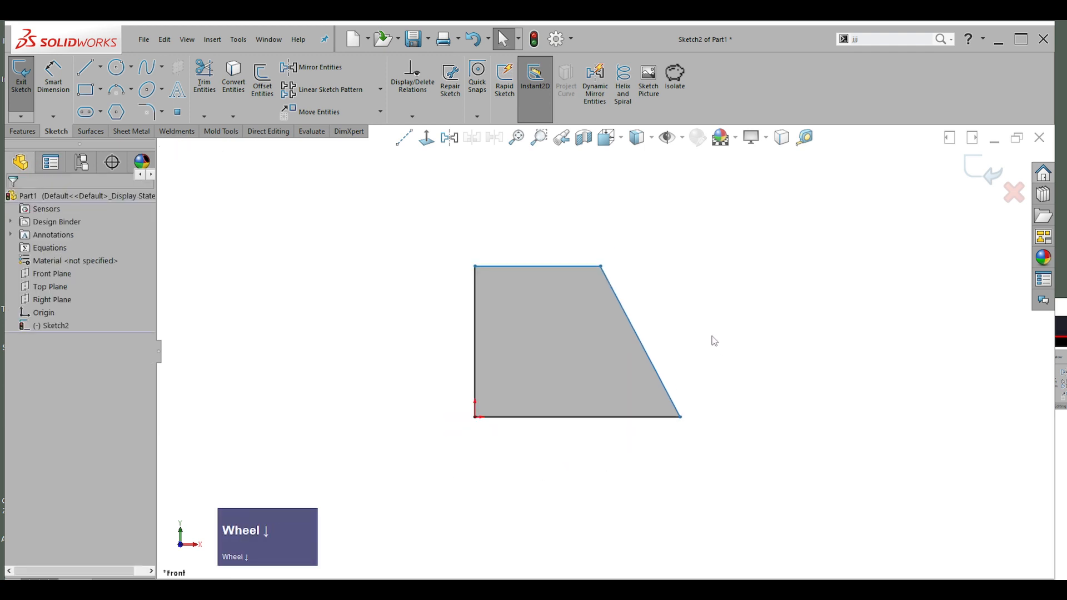
right_click_drag(704, 332, 733, 341)
left_click(785, 356)
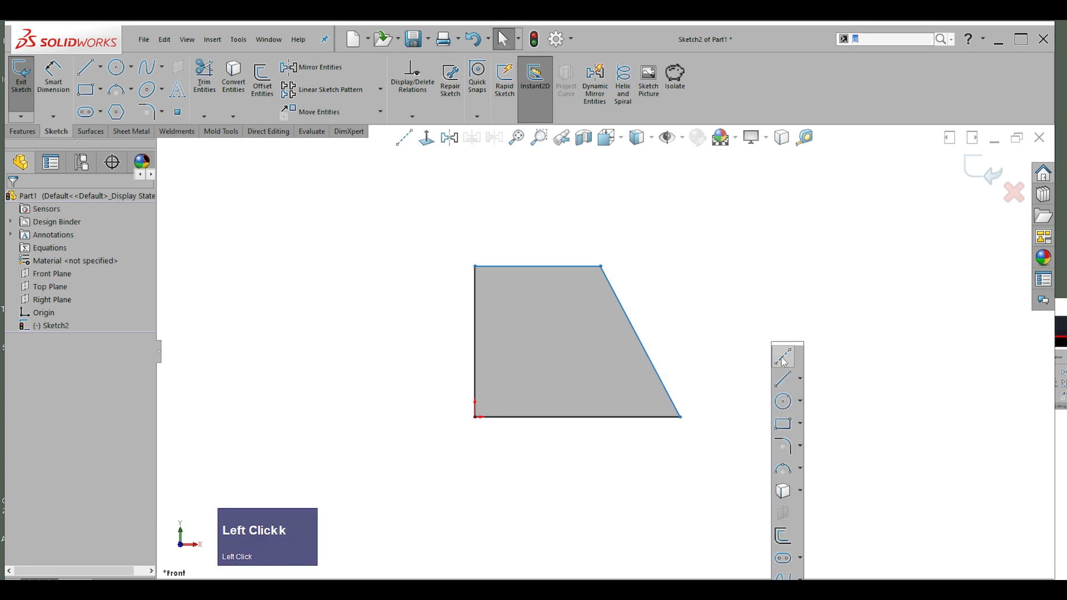
left_click(475, 416)
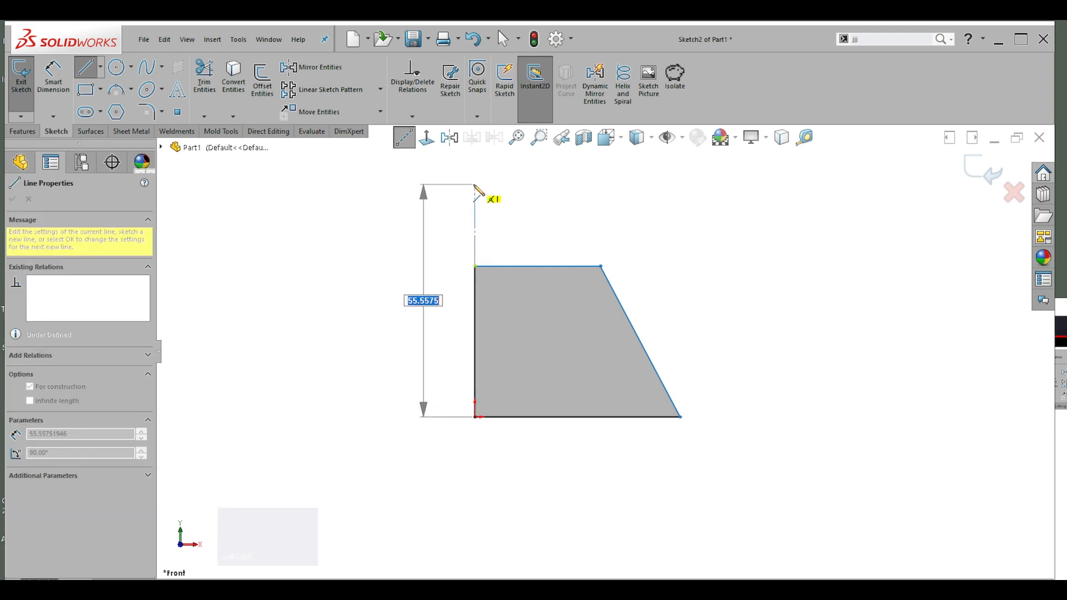
left_click(476, 188)
key("Escape")
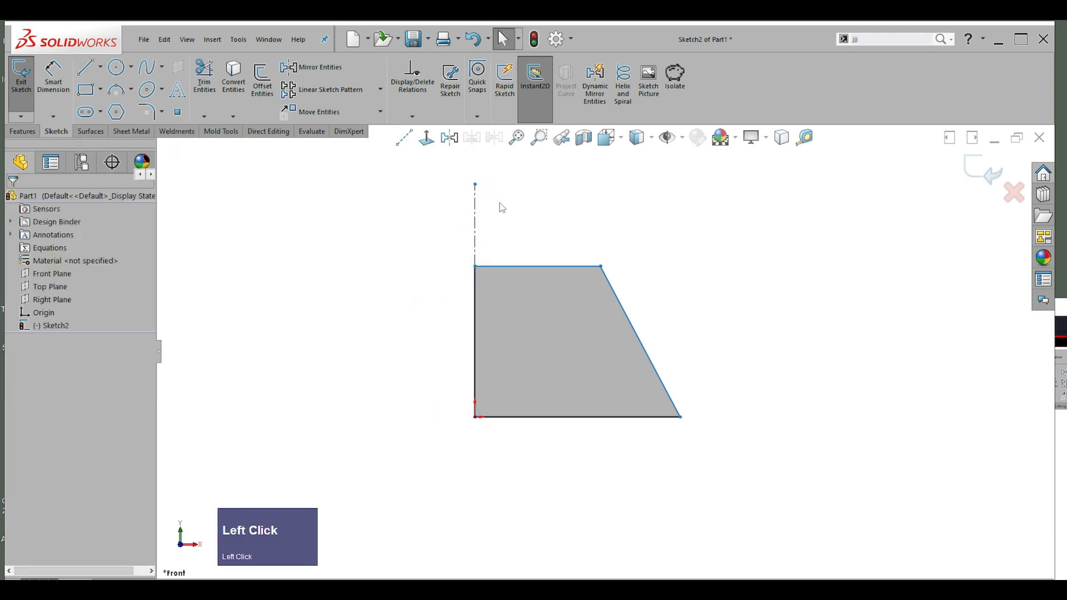
left_click(440, 203)
key("Delete")
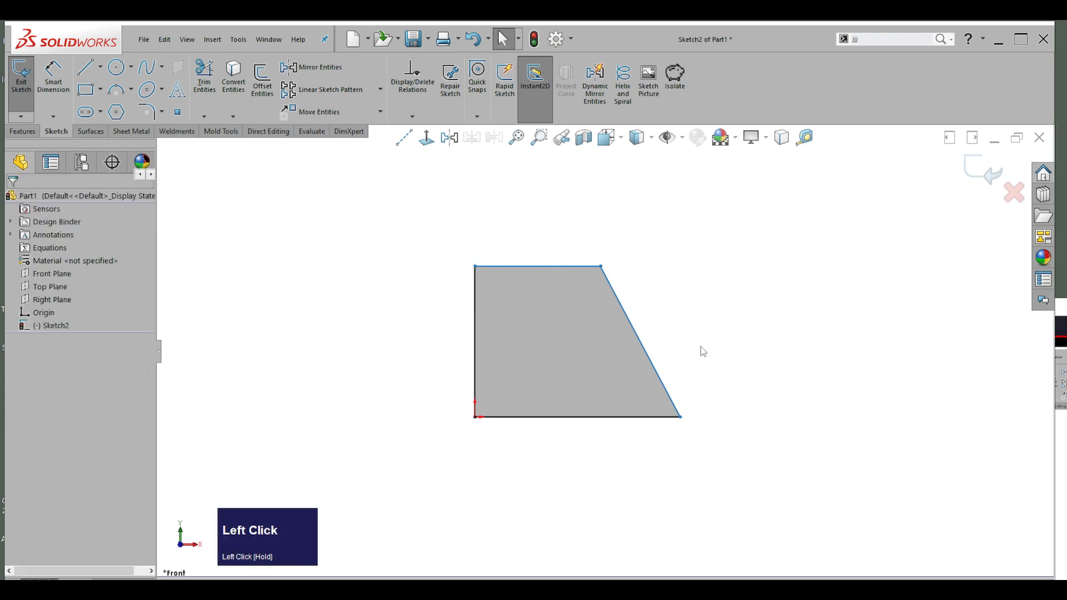
Step: Draw a vertical centerline about 51.2 mm long from the origin upward past the profile's top edge
right_click_drag(699, 334, 765, 336)
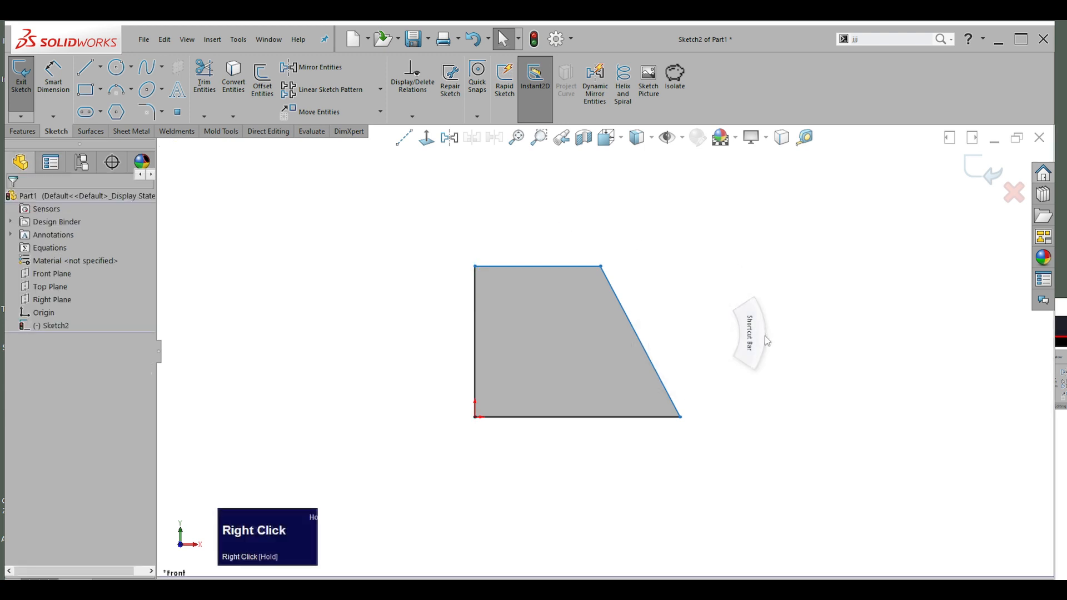
left_click(781, 352)
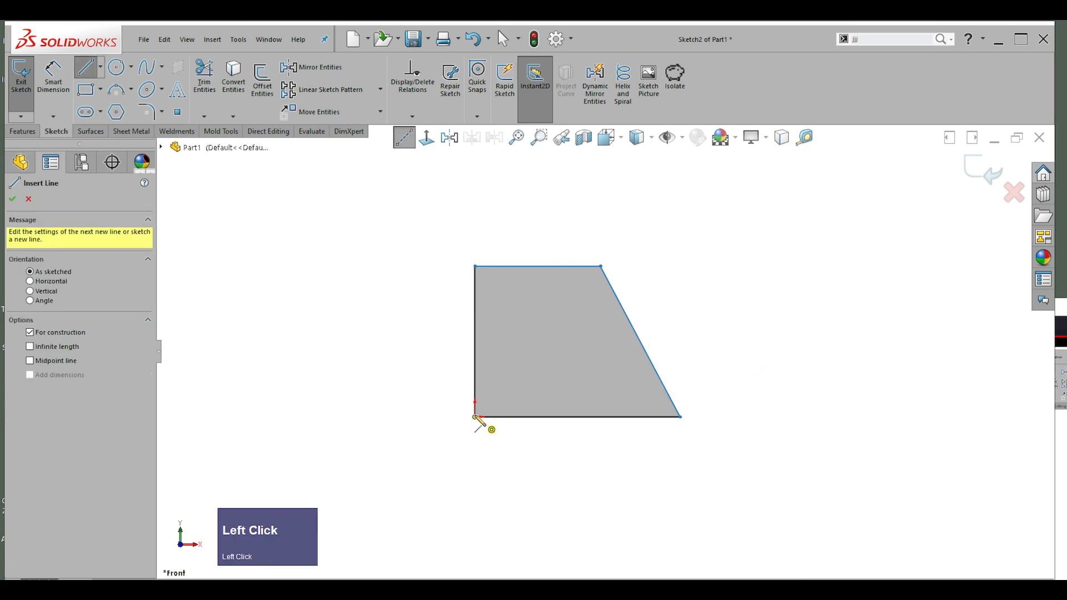
left_click_drag(476, 417, 476, 207)
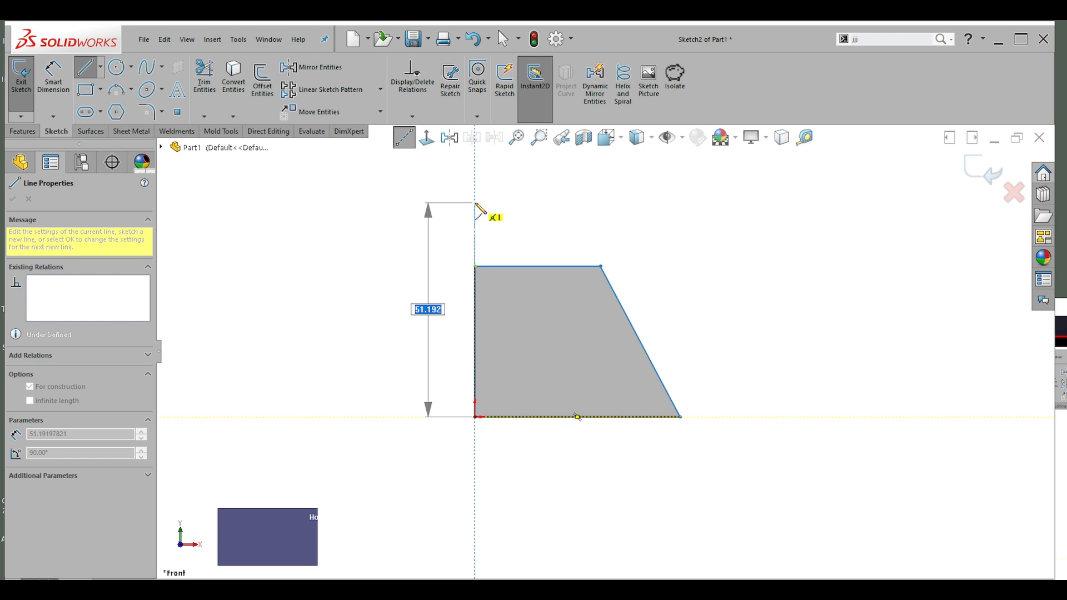
key("Escape")
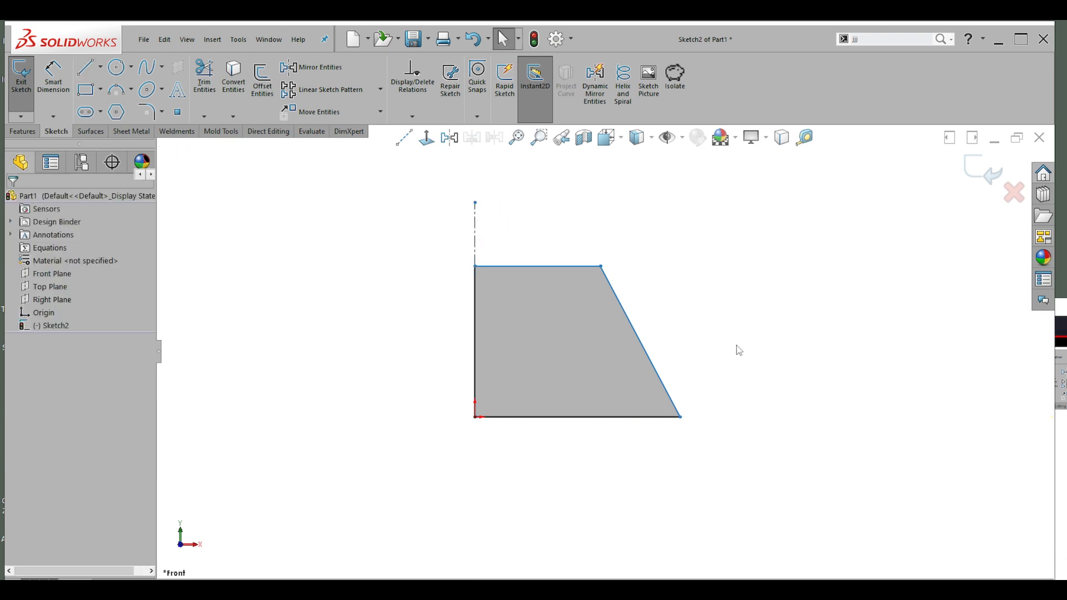
Step: Add a Smart Dimension between the profile's lower-right corner and the origin, placed below the bottom line
right_click_drag(737, 345, 740, 248)
right_click_drag(733, 311, 734, 300)
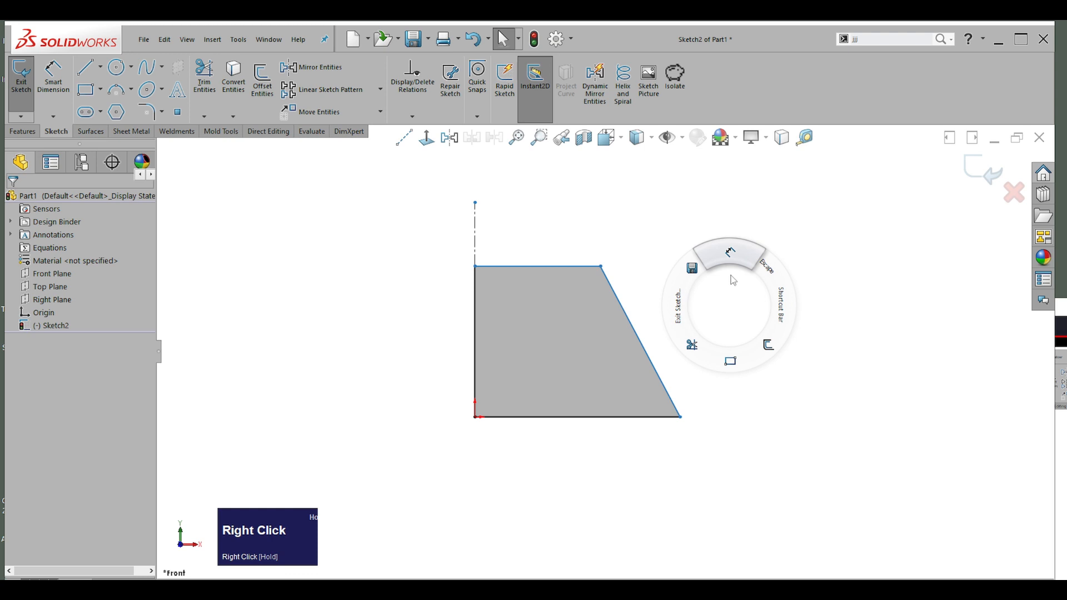
right_click_drag(733, 261, 733, 264)
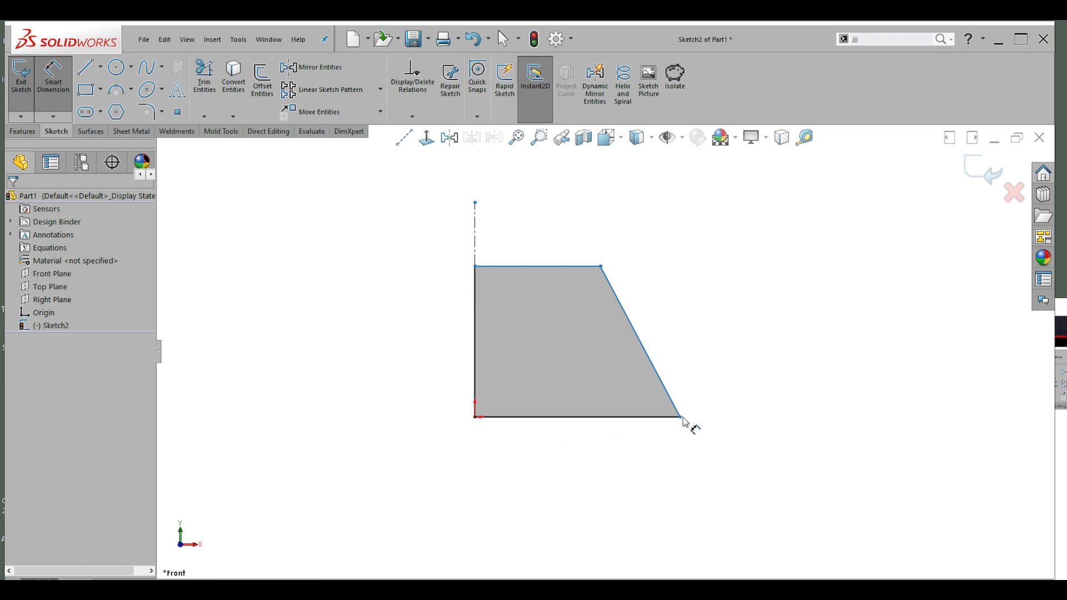
left_click(684, 424)
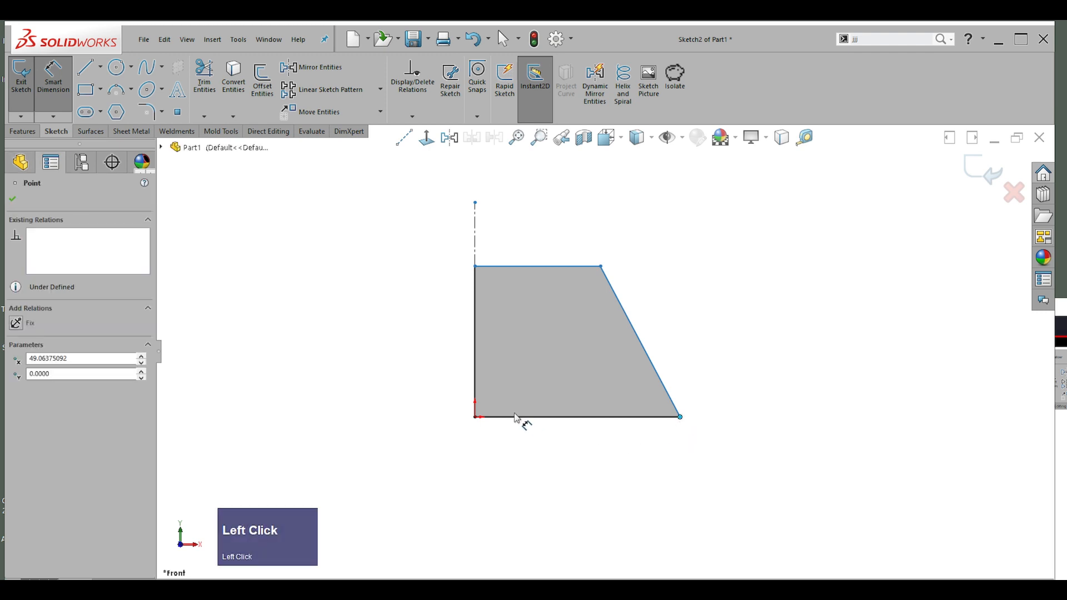
left_click(476, 418)
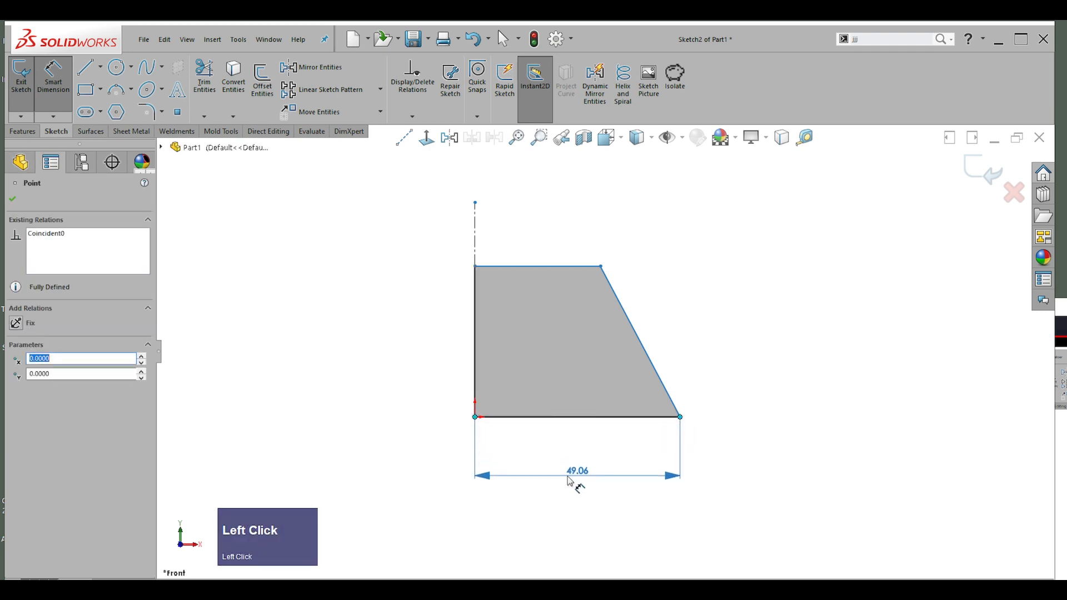
left_click(576, 477)
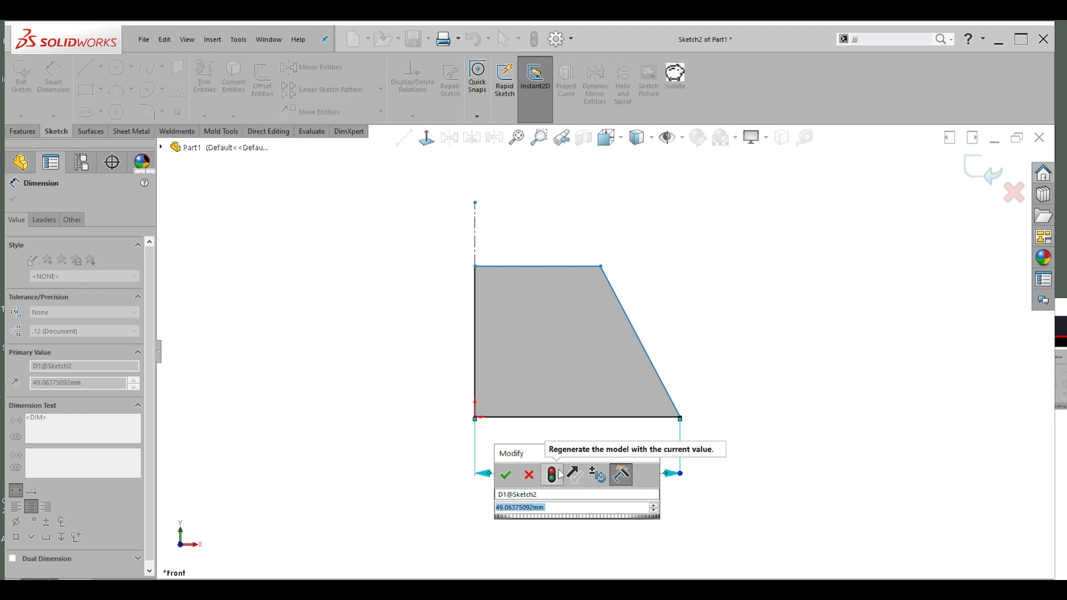
Step: Set the bottom line's dimension to 60 mm and regenerate the model with that value
type("50")
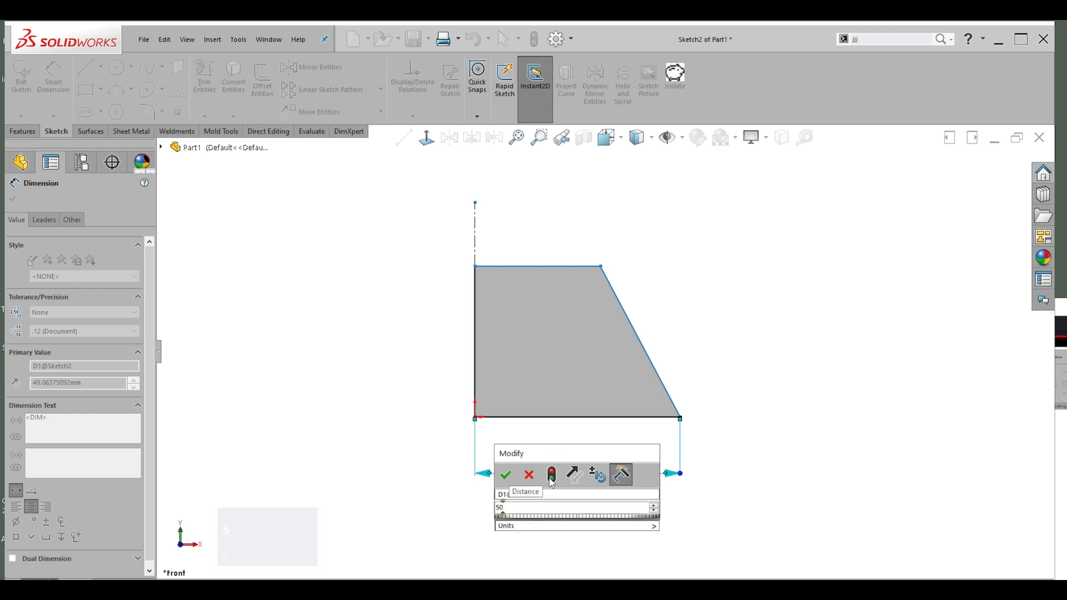
key("BackSpace")
key("BackSpace")
type("60")
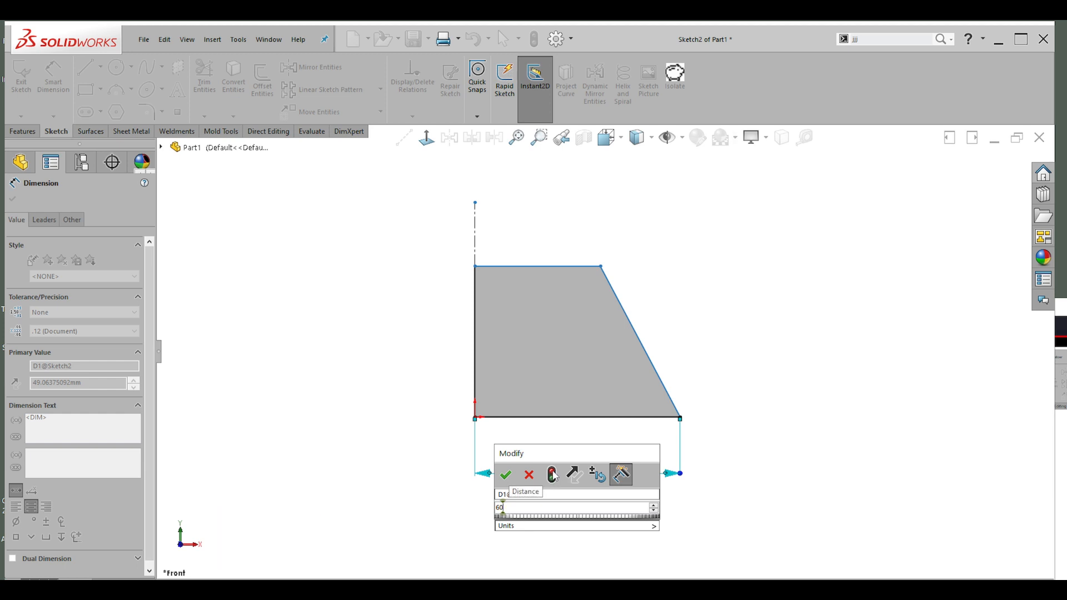
left_click(554, 475)
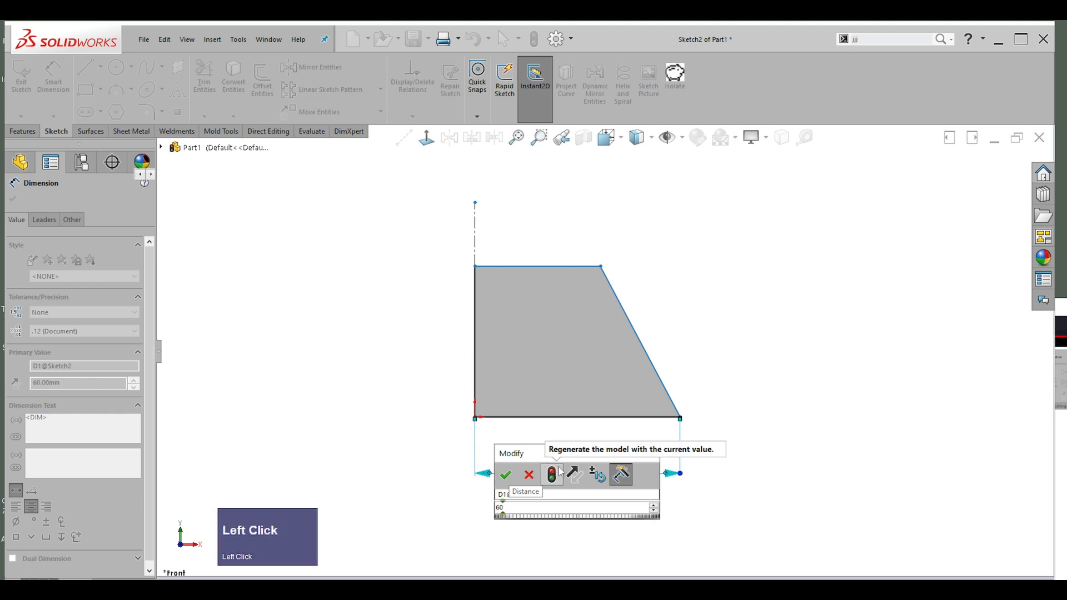
Step: Set the bottom line's dimension to 50 mm, regenerate the model and accept the value
left_click_drag(535, 458, 745, 438)
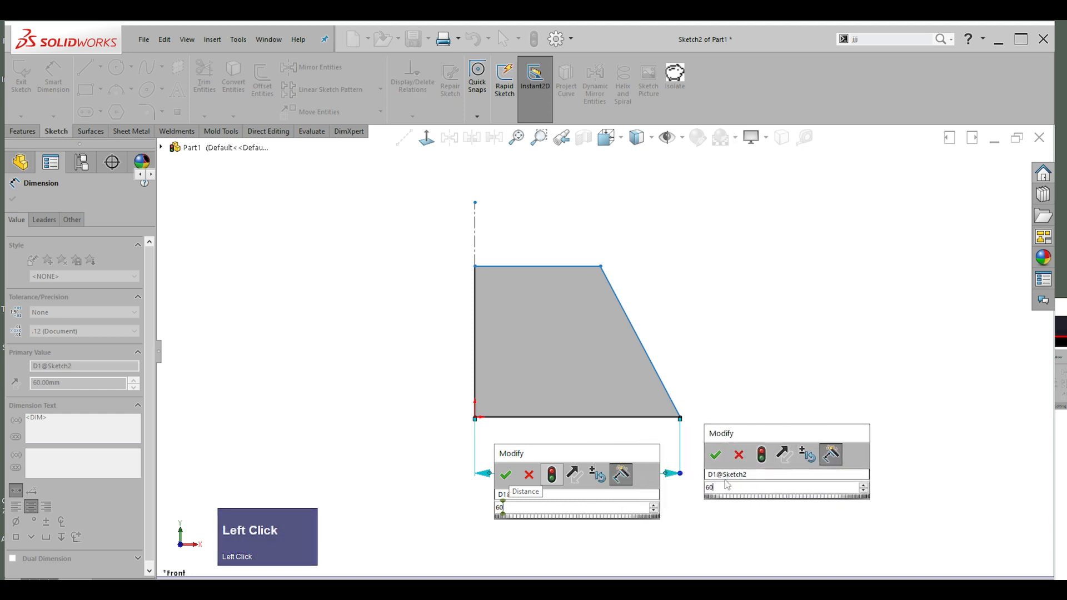
left_click_drag(728, 487, 705, 488)
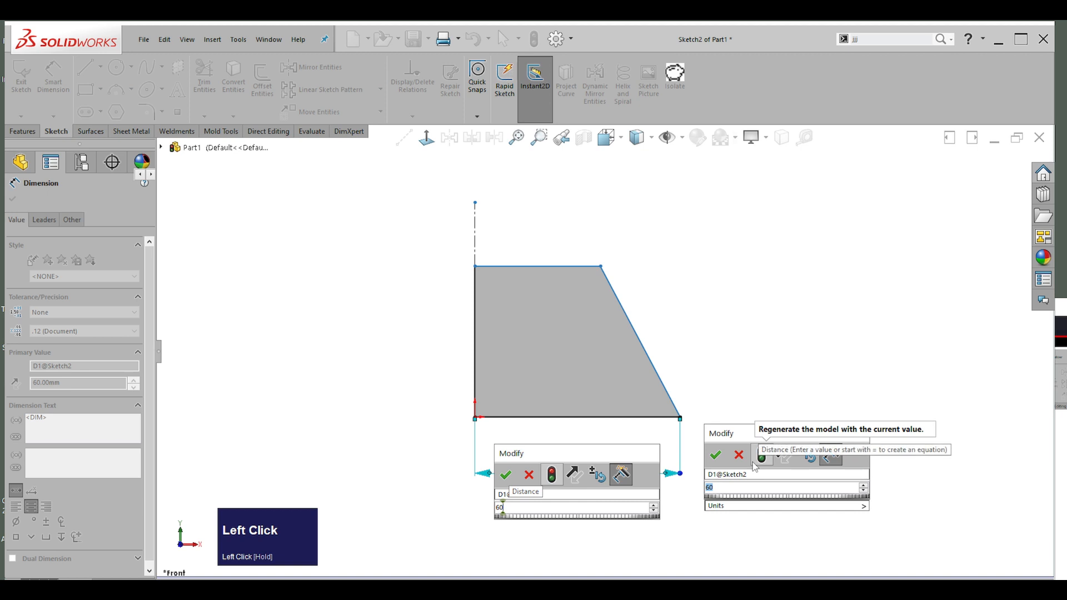
type("50")
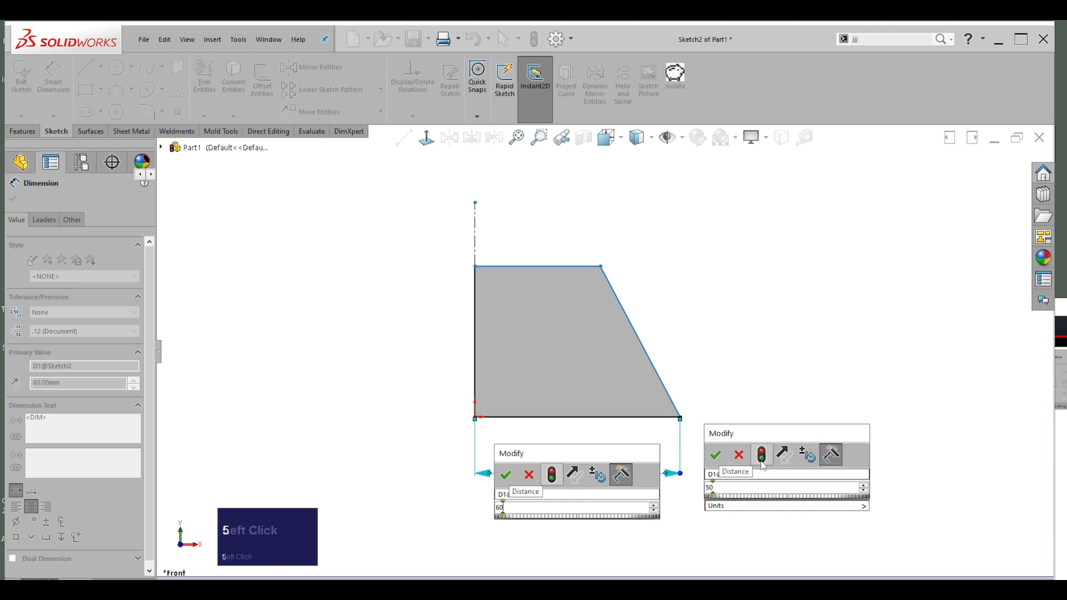
left_click(762, 454)
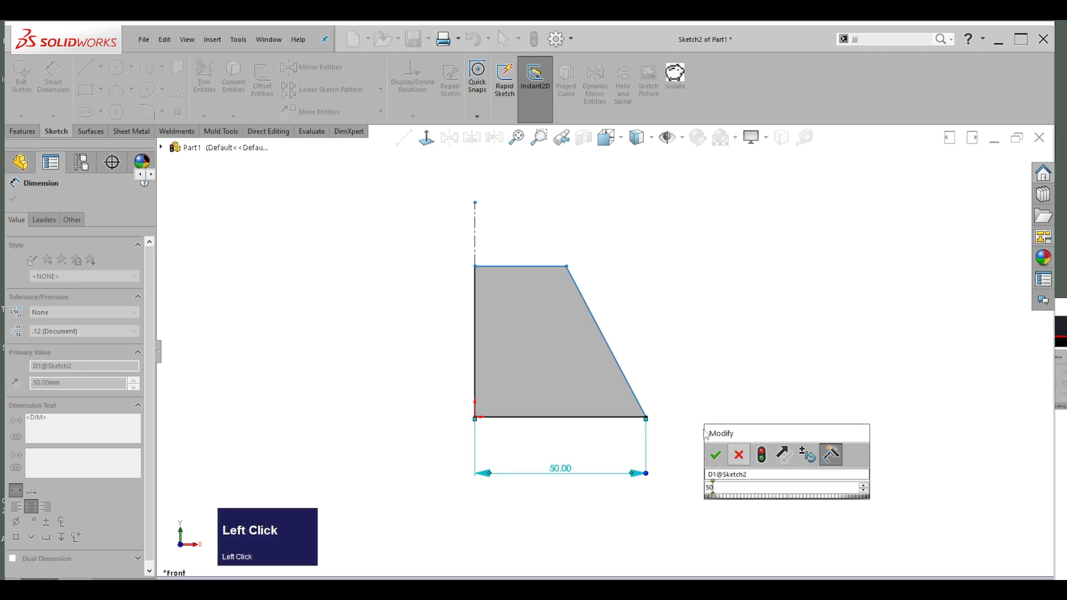
left_click(718, 457)
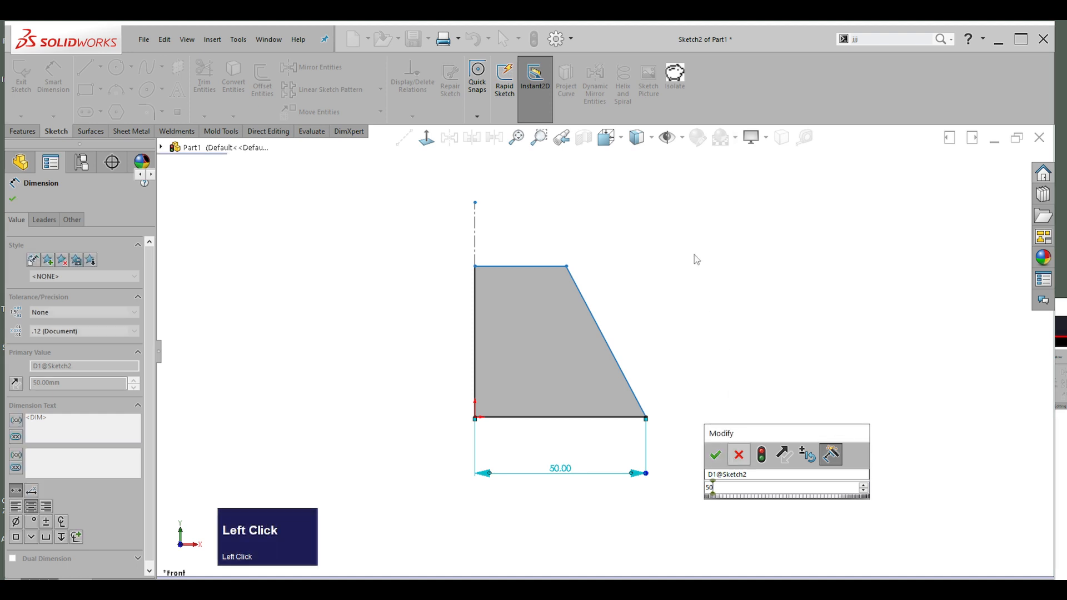
Step: Replace the 50 mm bottom dimension with a doubled-distance dimension from the profile's lower-right corner to the centerline, accepting 100 mm
left_click(576, 473)
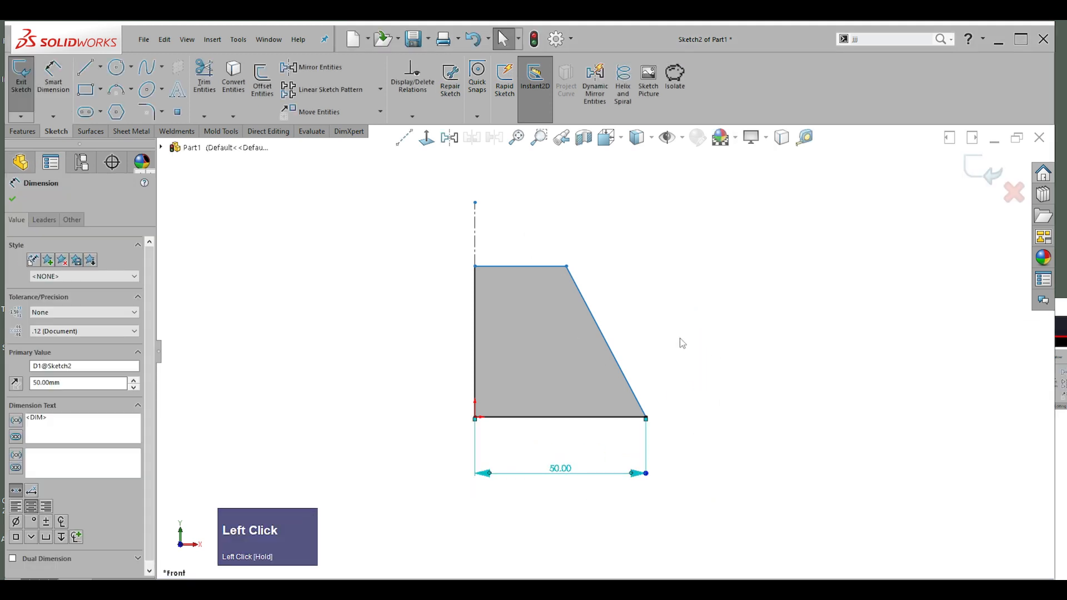
key("Delete")
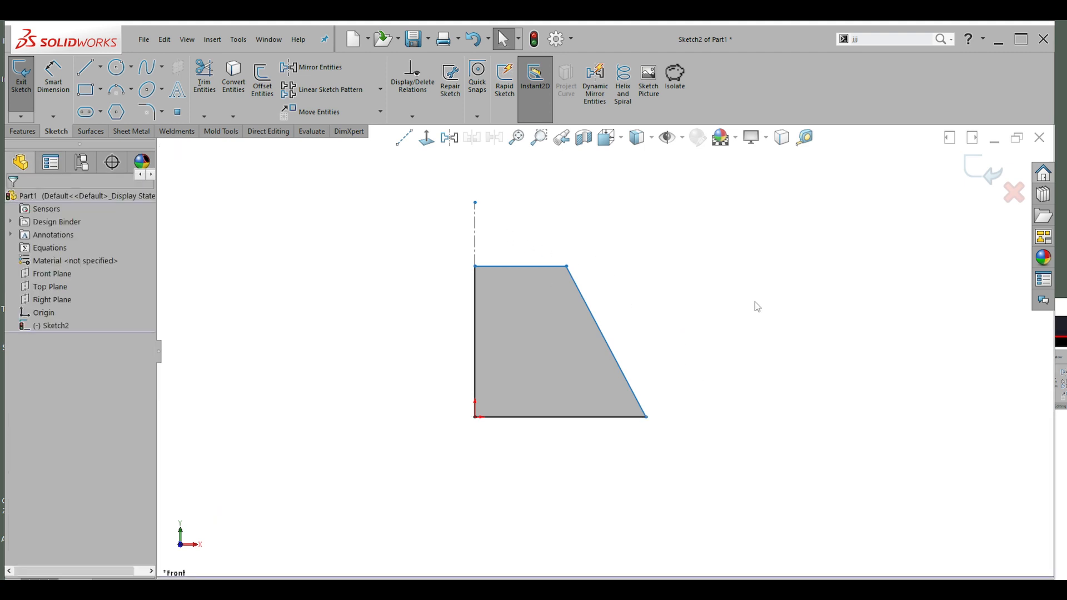
right_click_drag(714, 378, 717, 300)
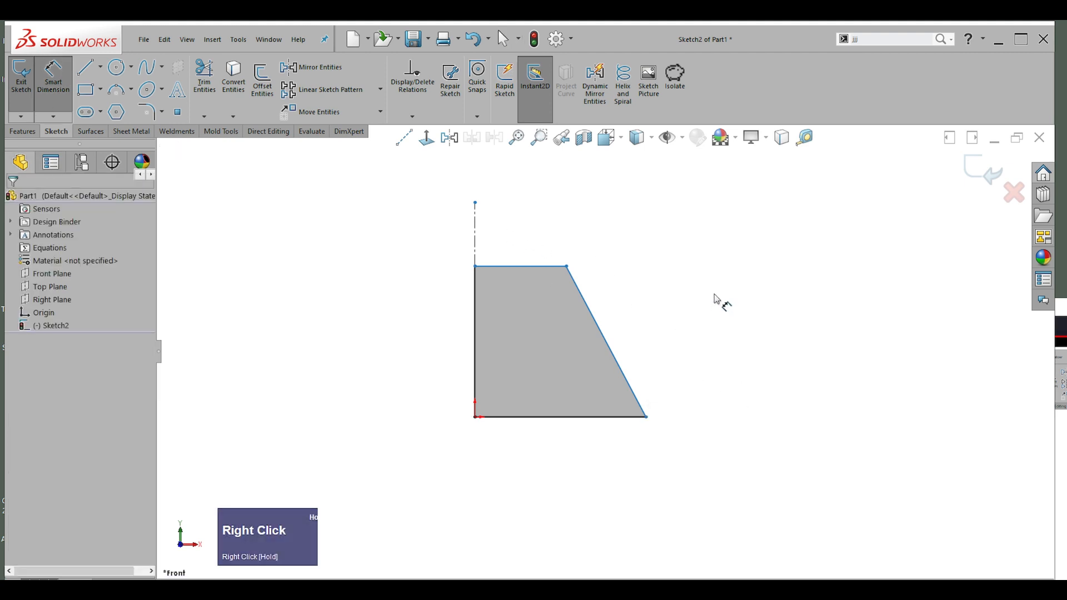
left_click(647, 418)
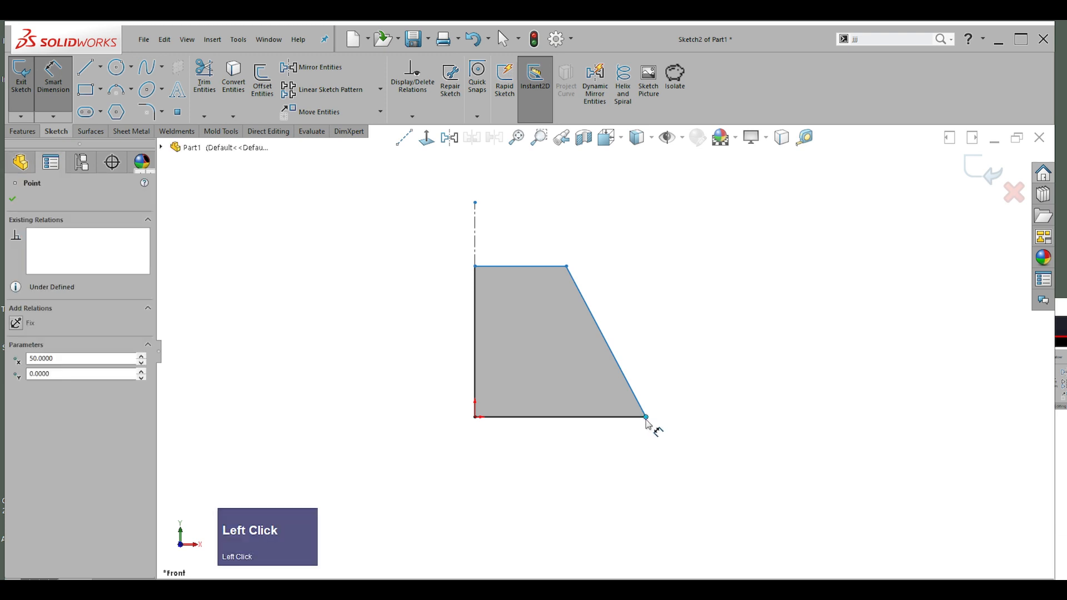
left_click(477, 242)
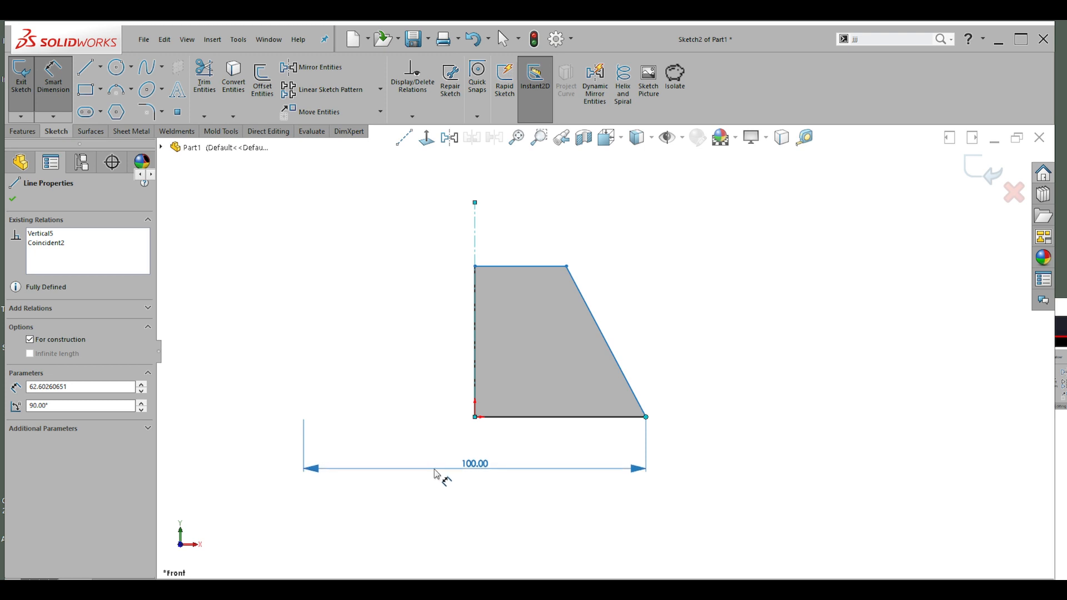
left_click(437, 473)
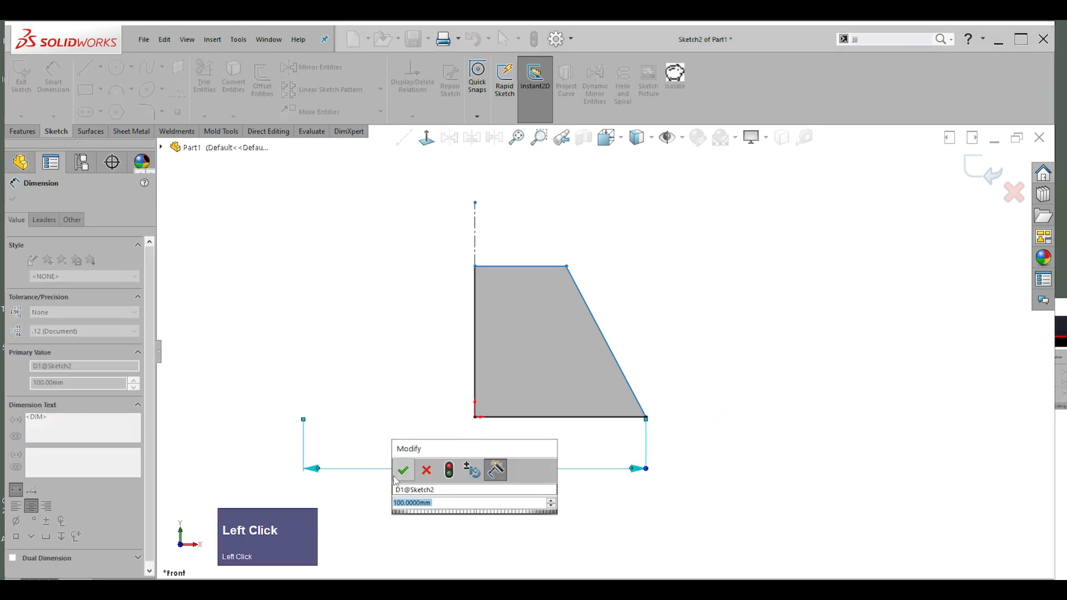
left_click(406, 471)
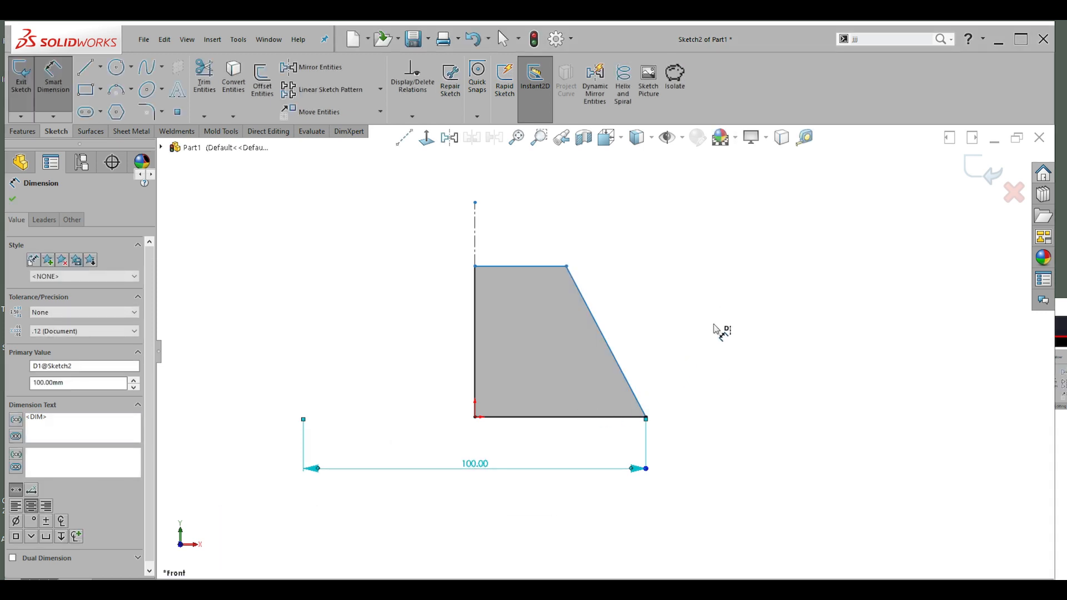
Step: Dimension the vertical distance between the profile's bottom and top lines and set it to 50 mm
left_click(595, 418)
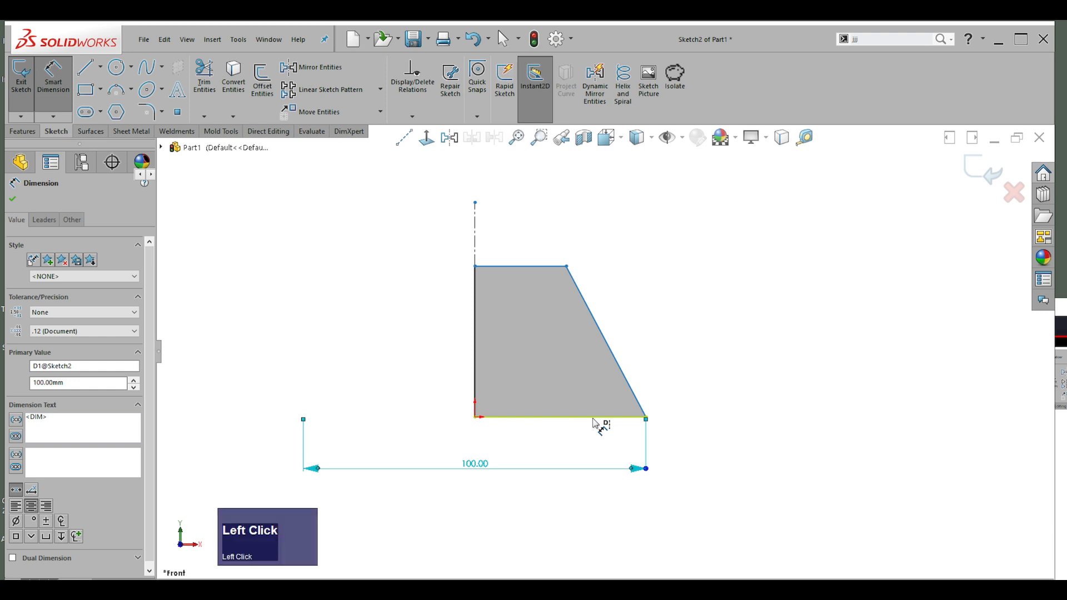
left_click(547, 268)
left_click(687, 348)
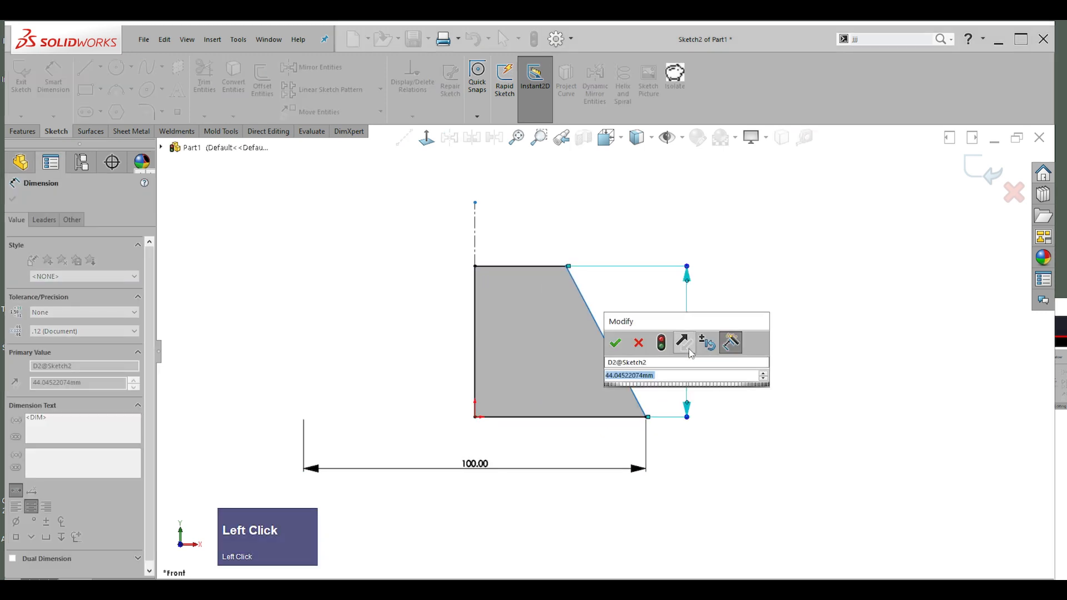
type("50")
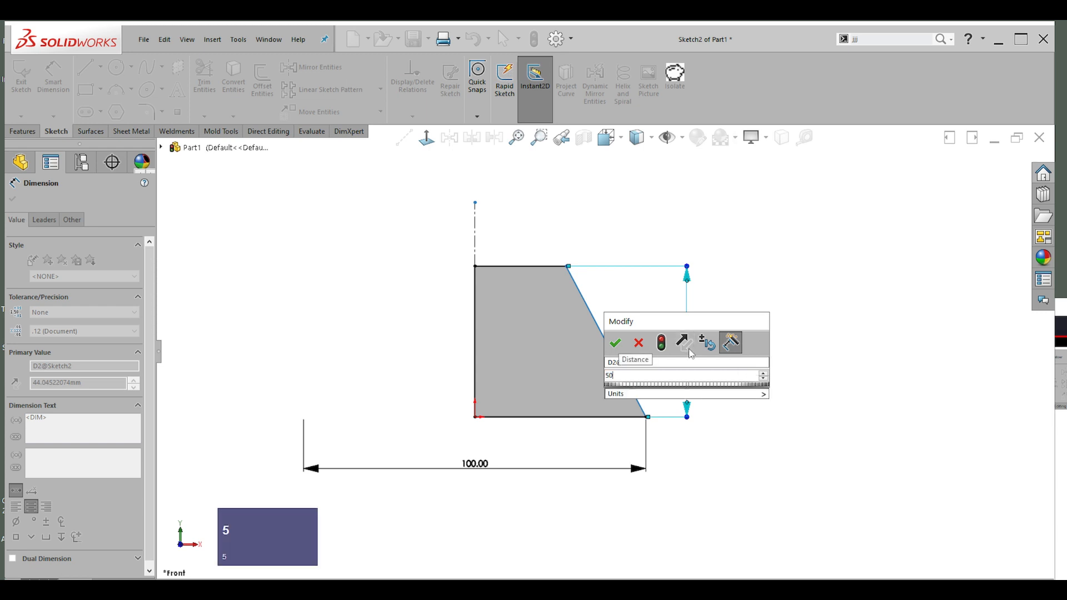
key("Return")
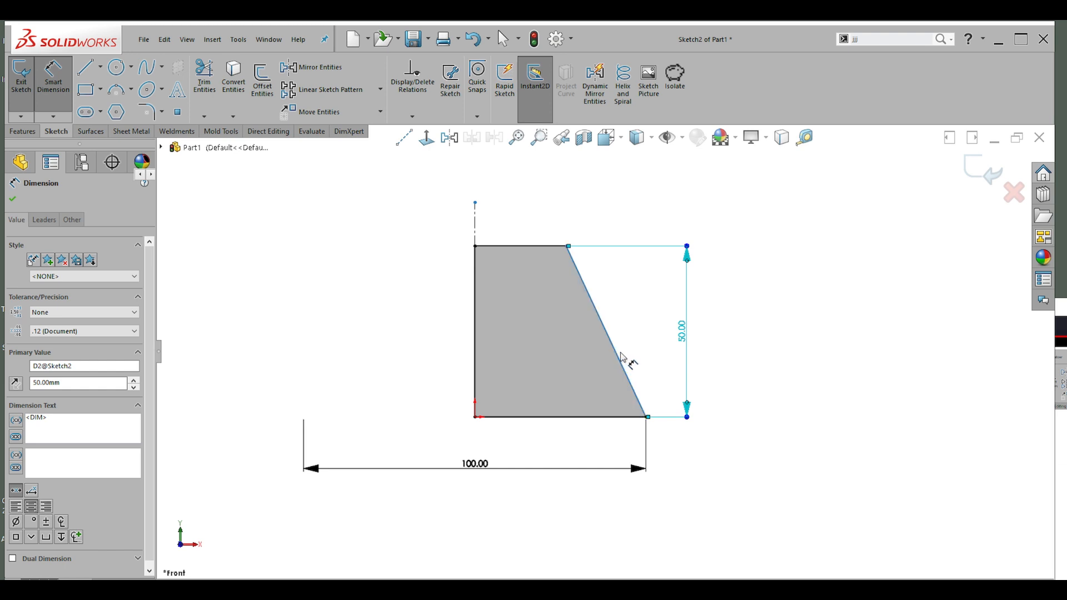
Step: Dimension the slanted line's angle from vertical at the profile's lower-right corner, placed above the profile, and set it to 10 degrees
left_click(619, 359)
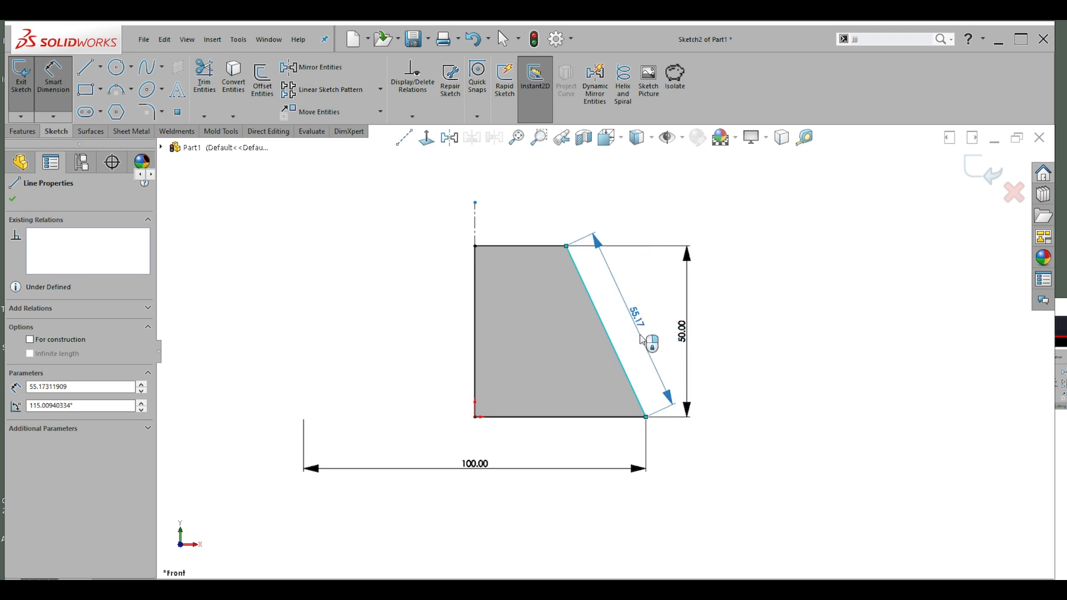
scroll(635, 341, "up", 3)
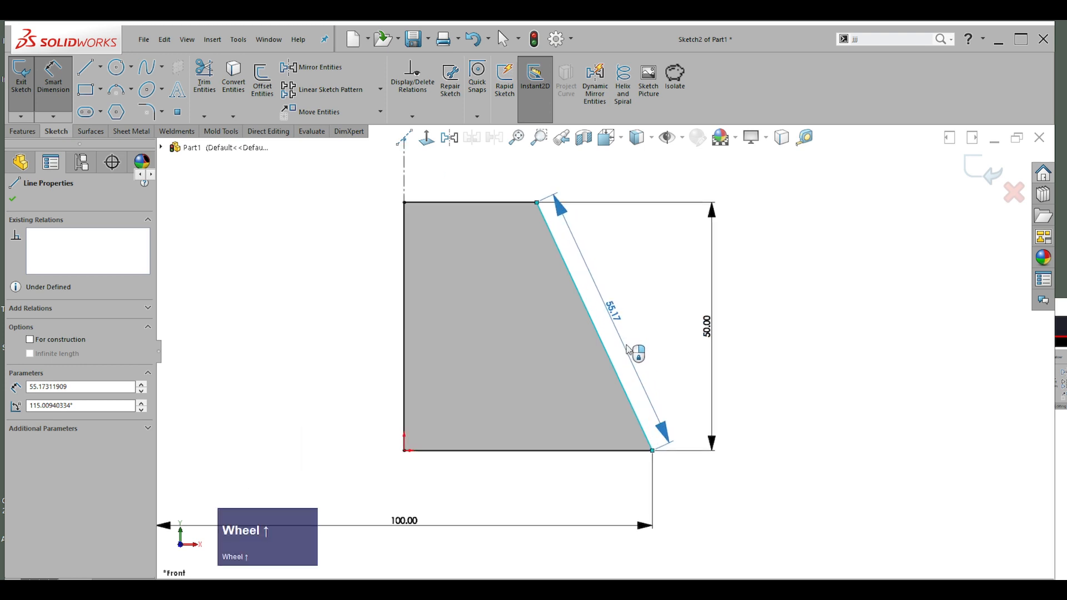
scroll(628, 348, "down", 2)
scroll(628, 349, "up", 2)
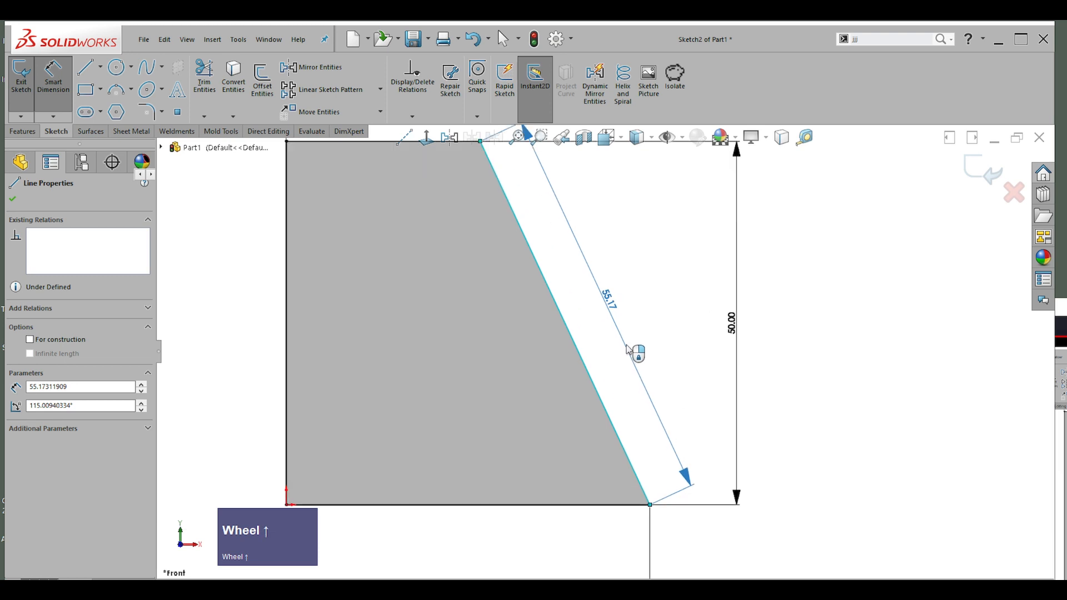
left_click(651, 505)
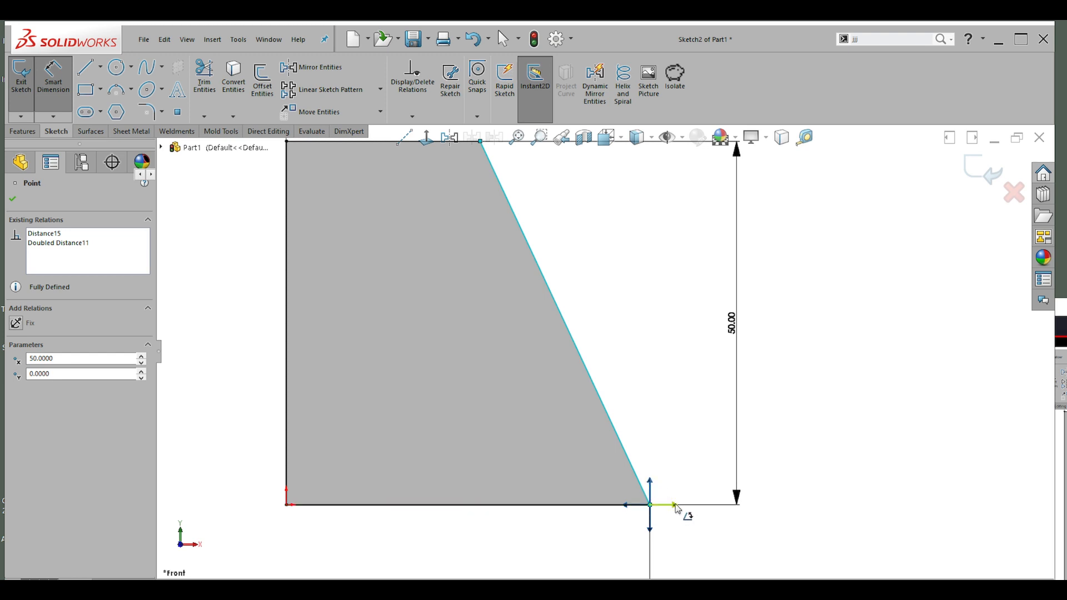
left_click(640, 488)
scroll(640, 472, "down", 1)
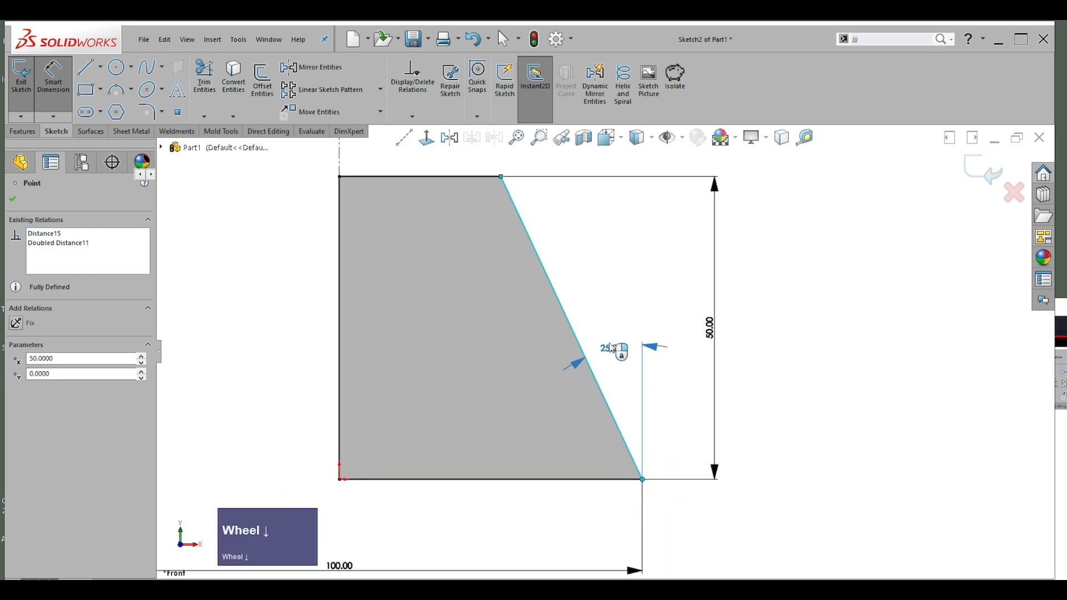
scroll(596, 272, "down", 2)
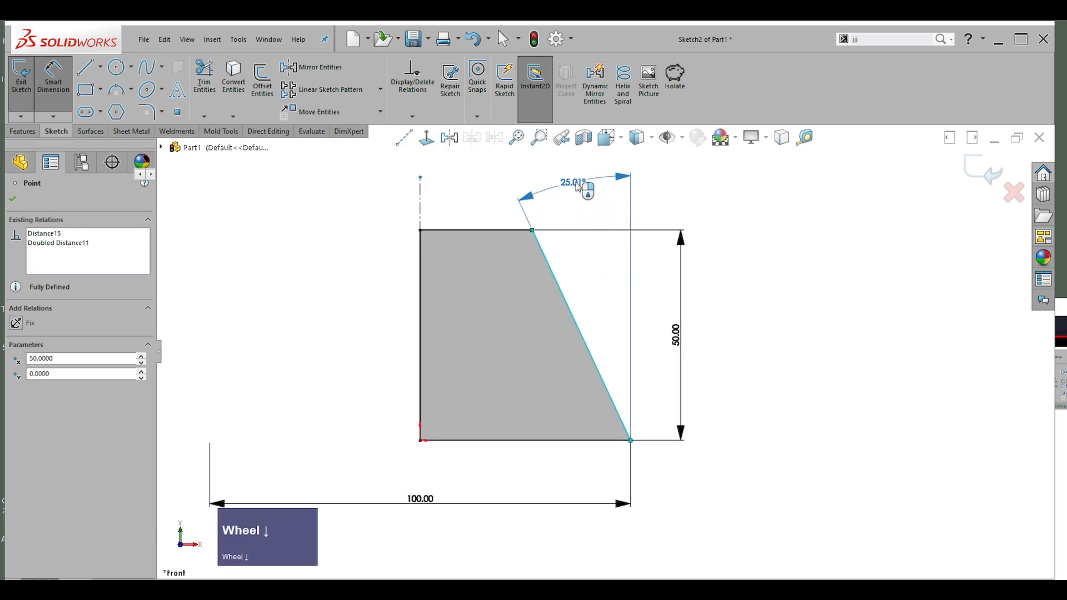
left_click(578, 187)
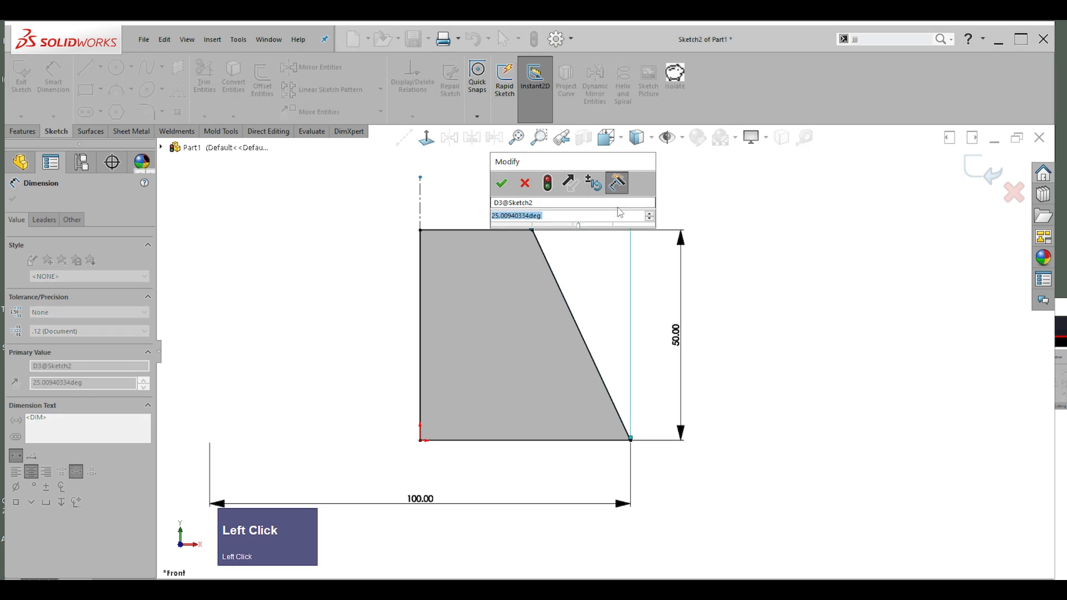
type("10")
key("Return")
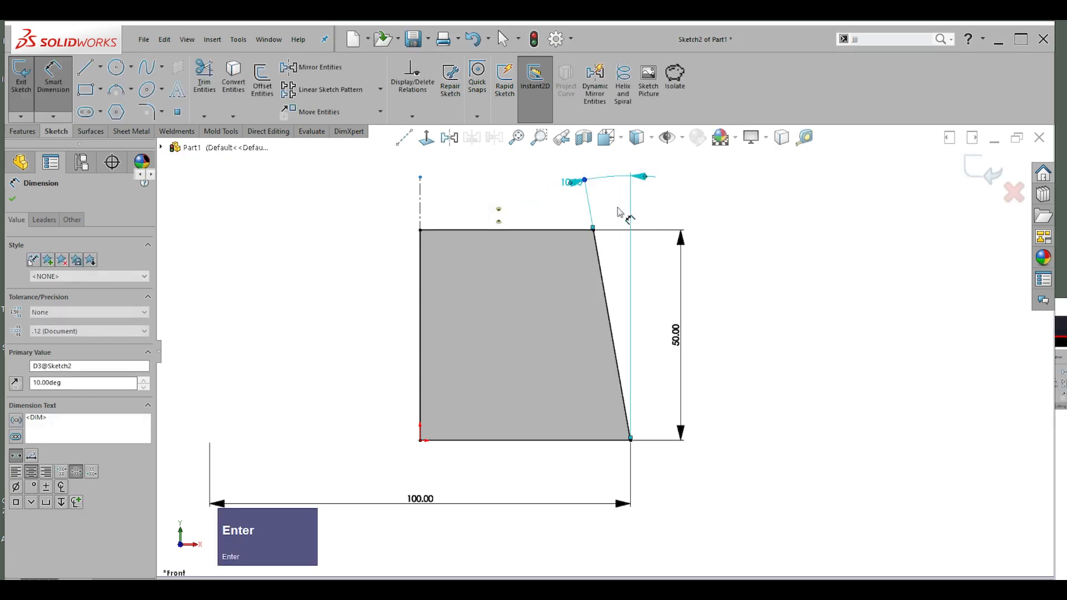
Step: Reposition the 10-degree angle dimension's text to the right, outside its extension lines
scroll(706, 328, "up", 1)
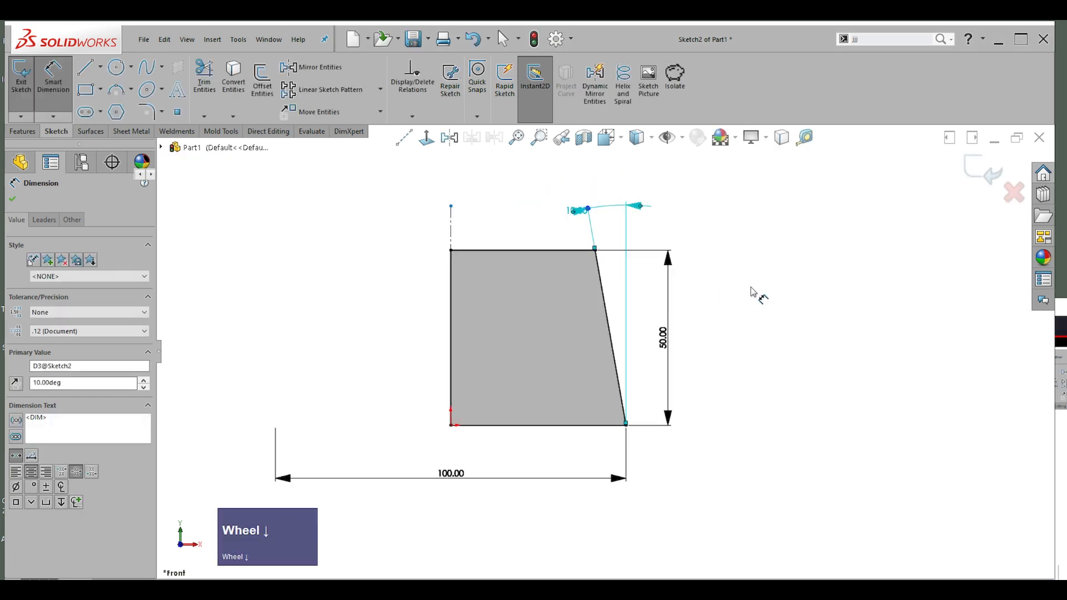
left_click(700, 229)
left_click_drag(578, 214, 705, 214)
scroll(750, 322, "down", 1)
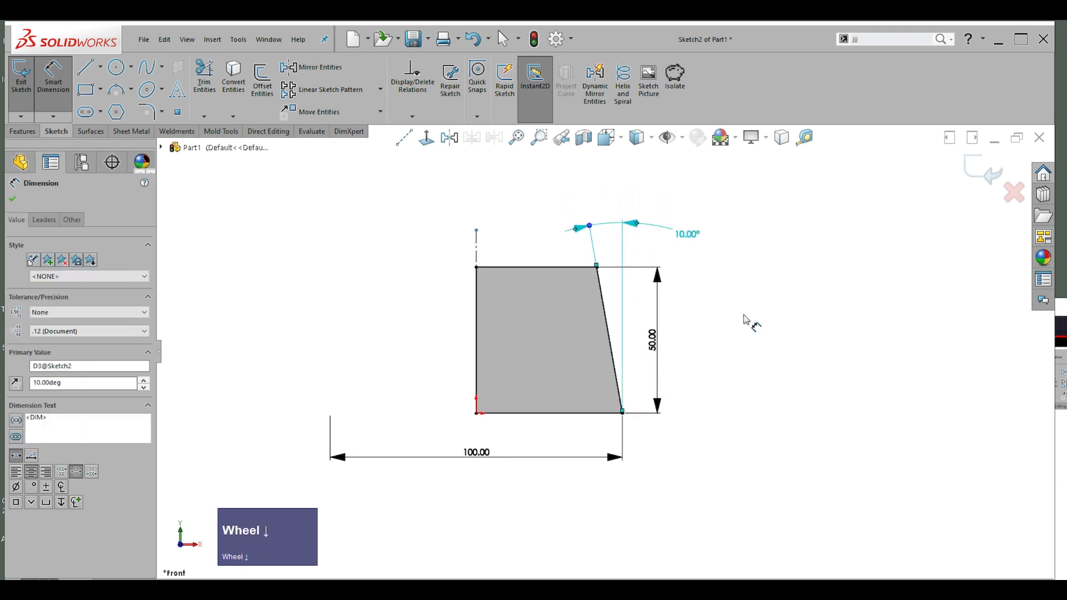
scroll(488, 393, "up", 1)
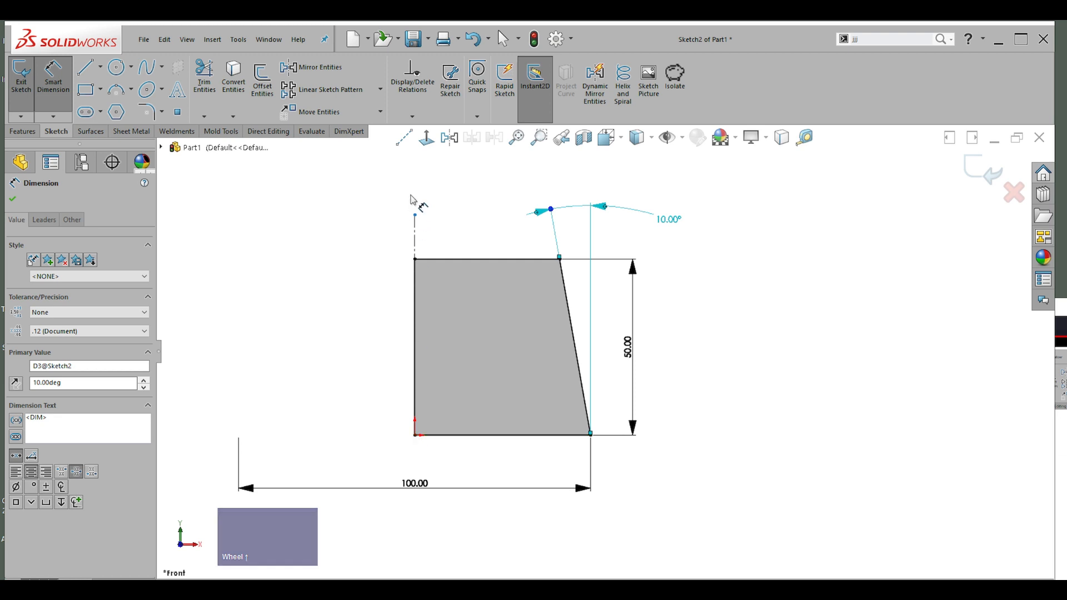
Step: Dimension the centerline's length to the left of the profile and set it to 100 mm
left_click(414, 244)
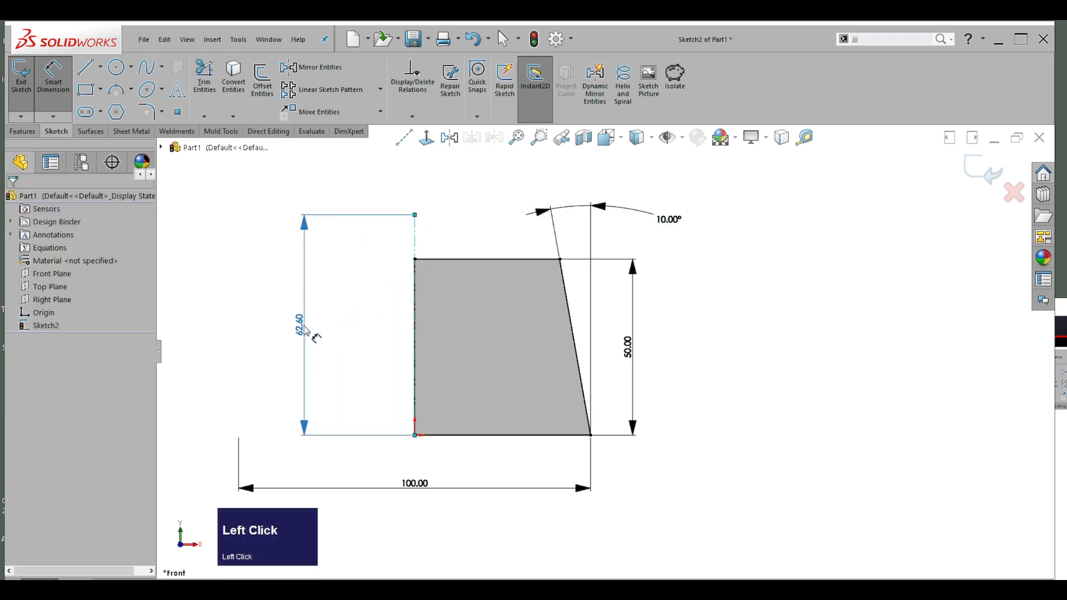
left_click(306, 334)
type("100")
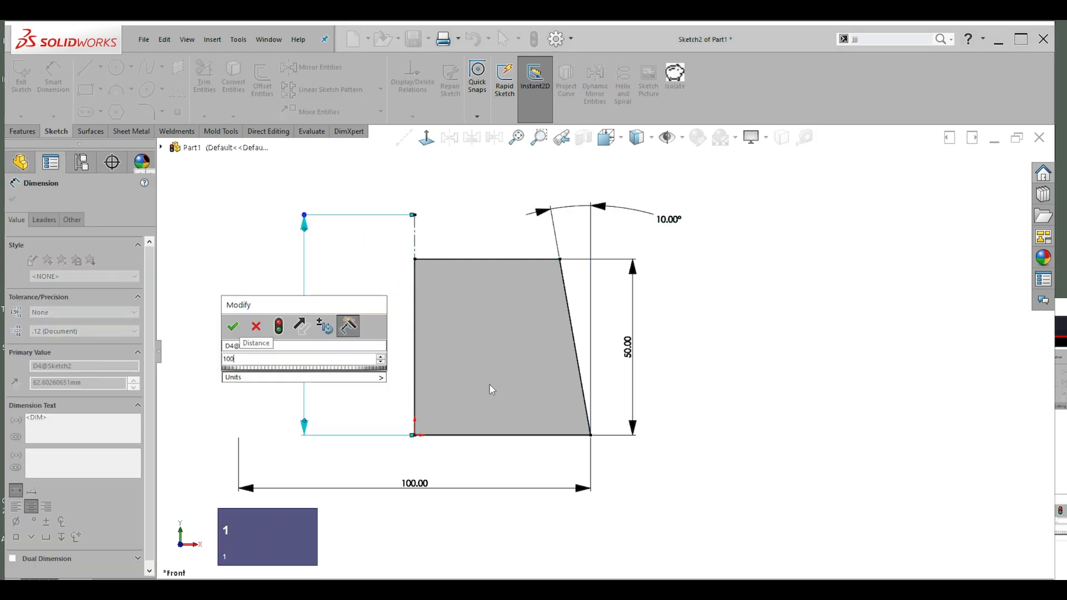
key("Return")
scroll(491, 391, "up", 3)
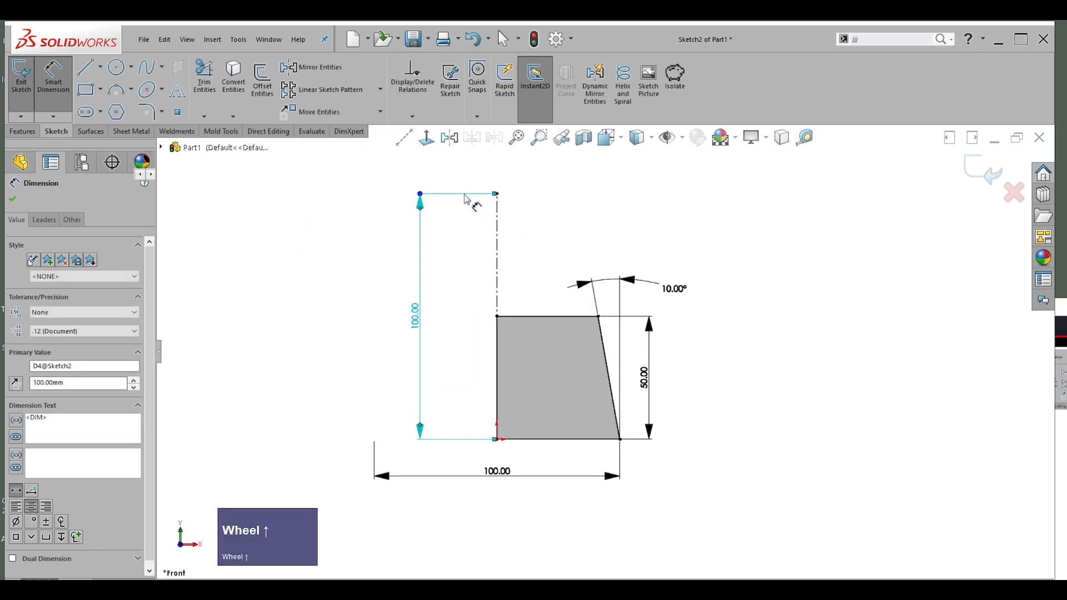
left_click(779, 303)
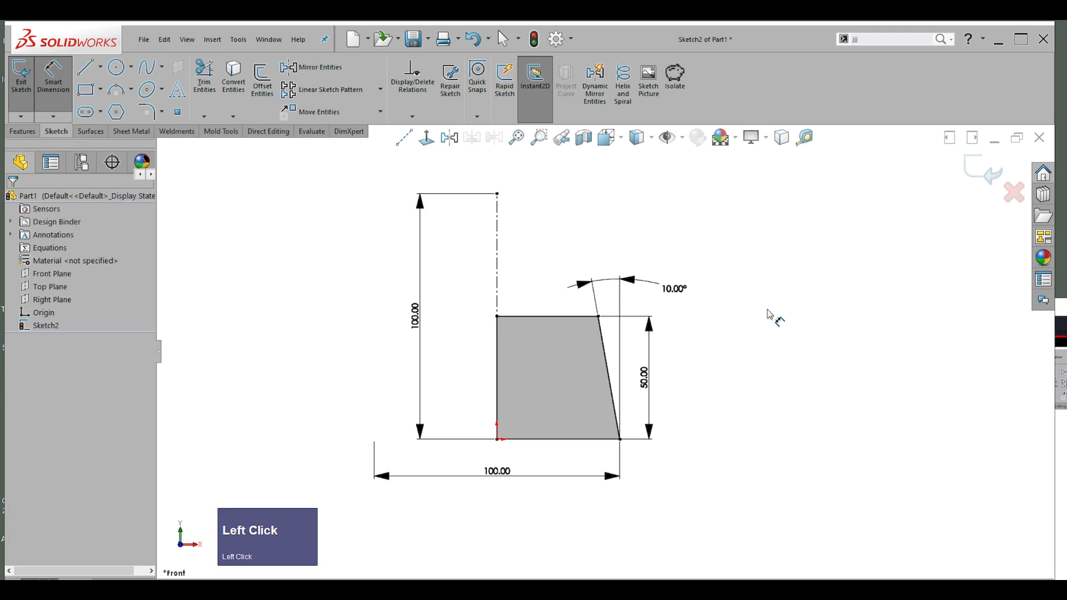
Step: Exit the sketch, keeping the dimensioned profile and centerline
left_click(975, 175)
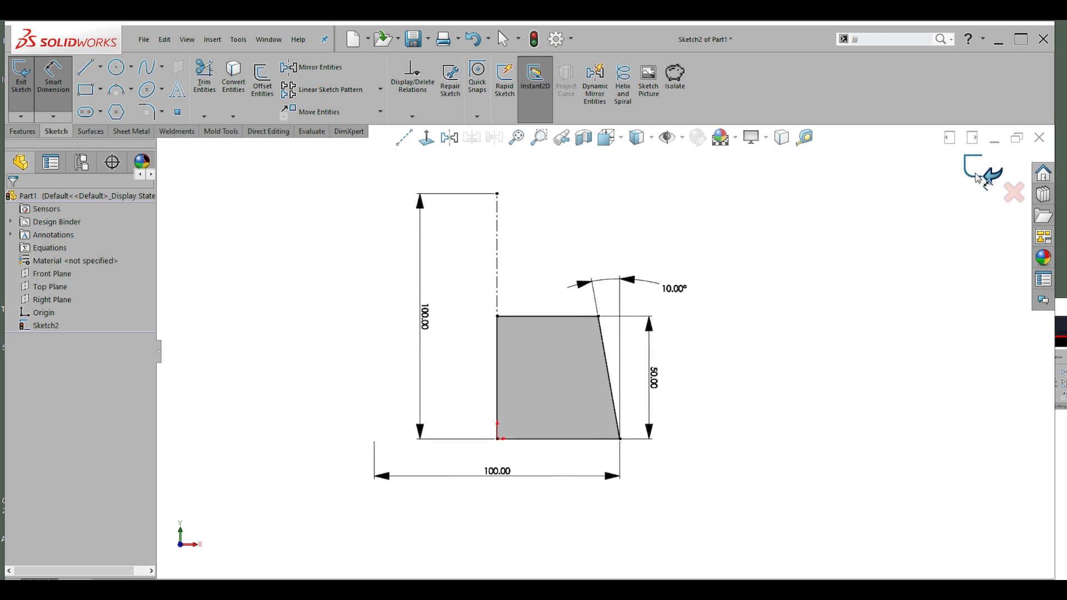
left_click(977, 176)
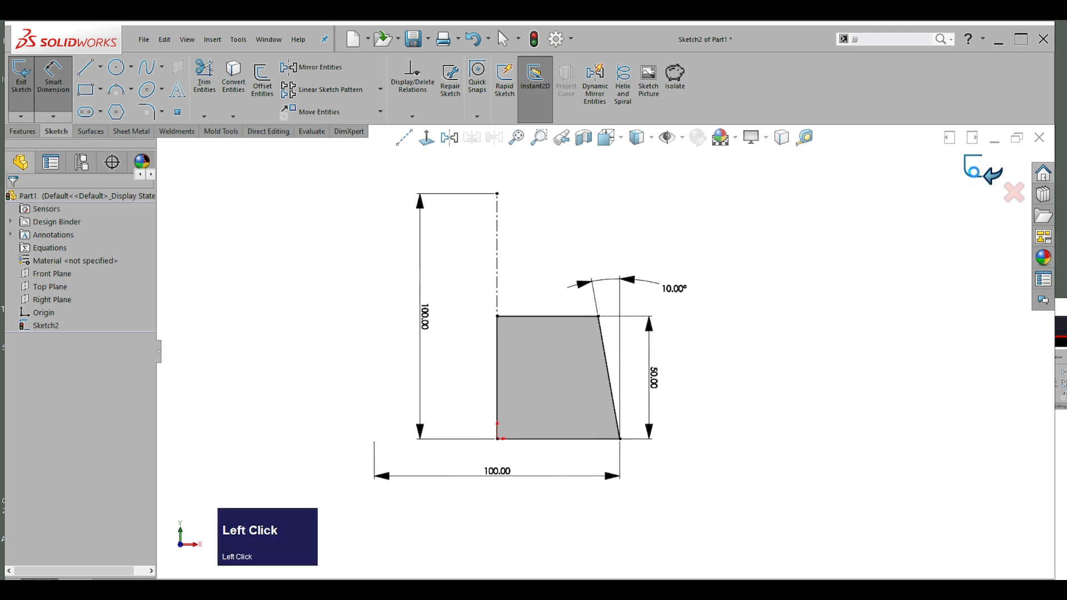
mouse_move(763, 334)
middle_mouse_down()
mouse_move(659, 311)
mouse_move(536, 250)
middle_mouse_up()
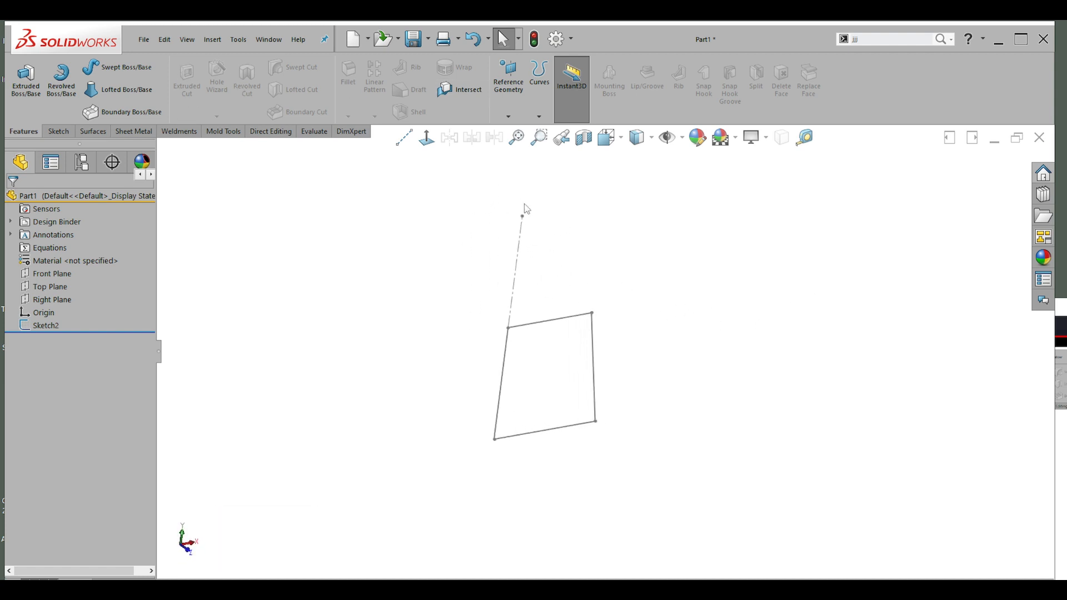
left_click(523, 234)
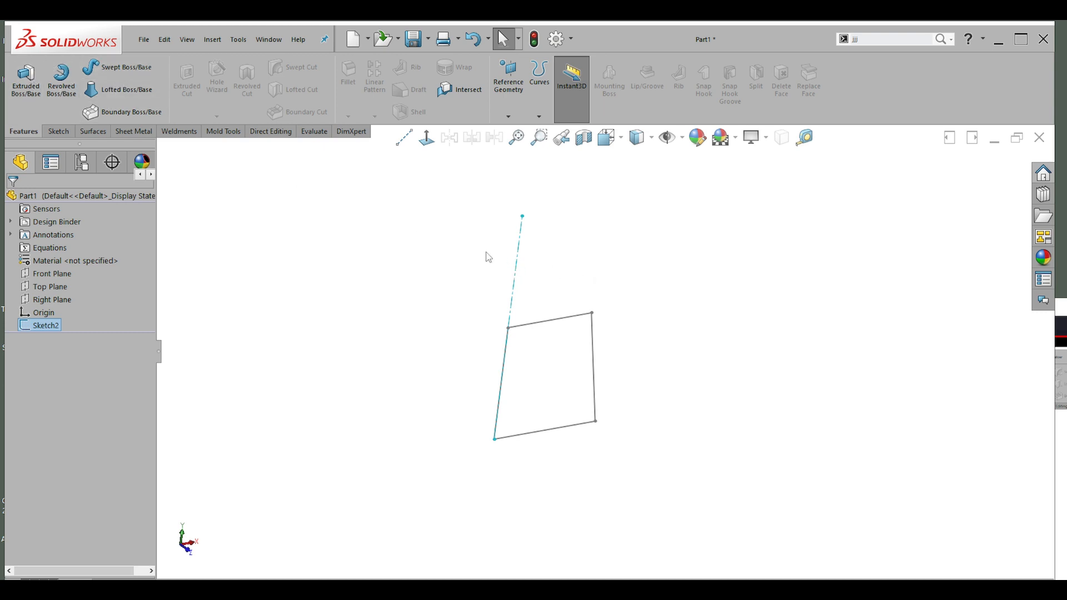
middle_click_drag(488, 257, 486, 257)
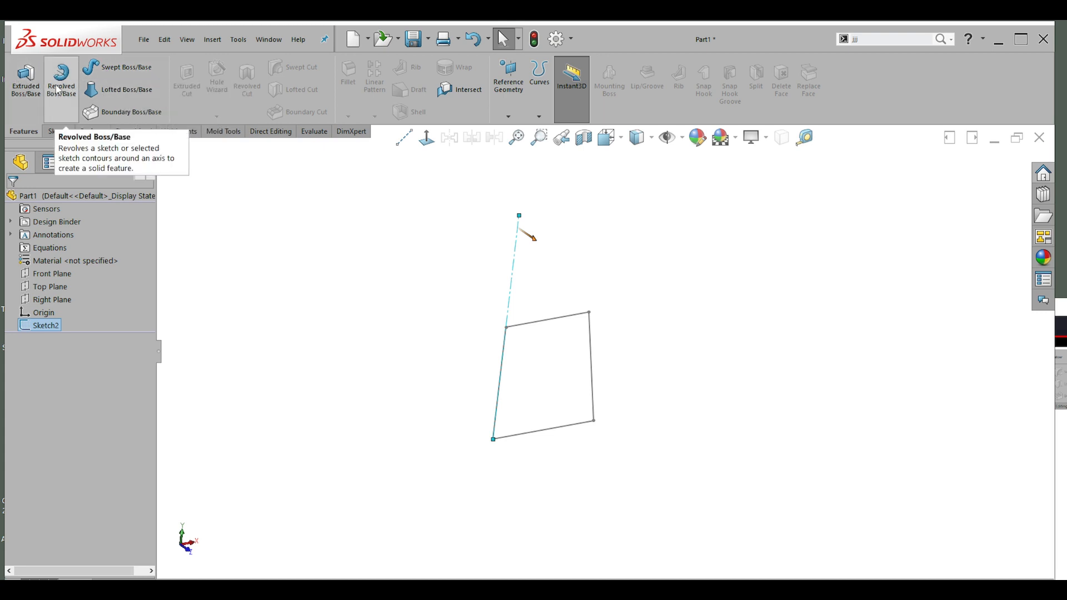
left_click(631, 306)
Step: Begin a Revolved Boss/Base from the profile sketch, using the centerline as the axis of revolution
right_click(633, 303)
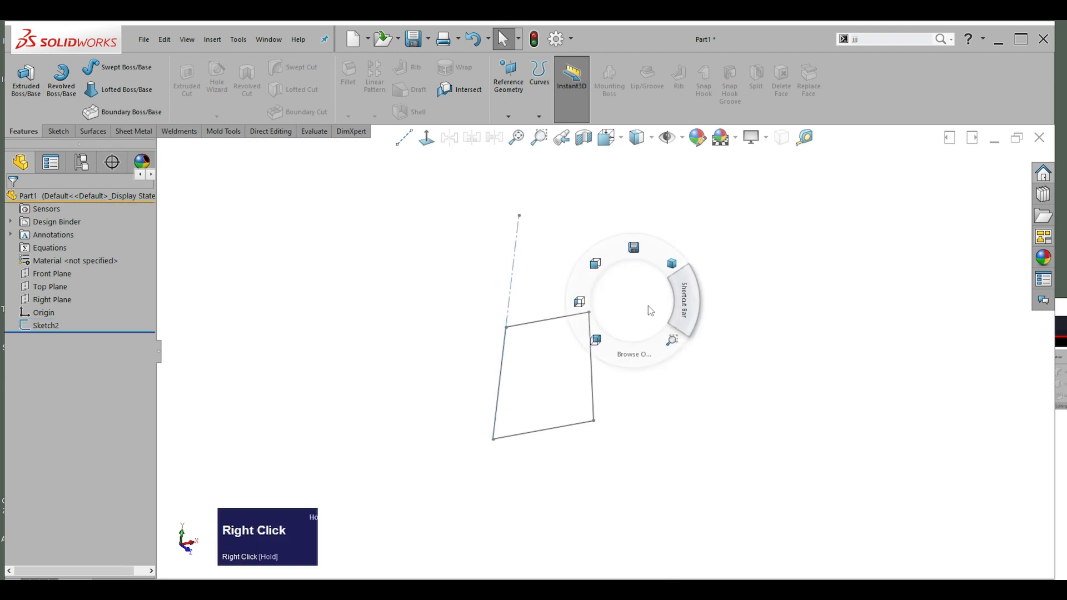
right_click_drag(648, 305, 689, 303)
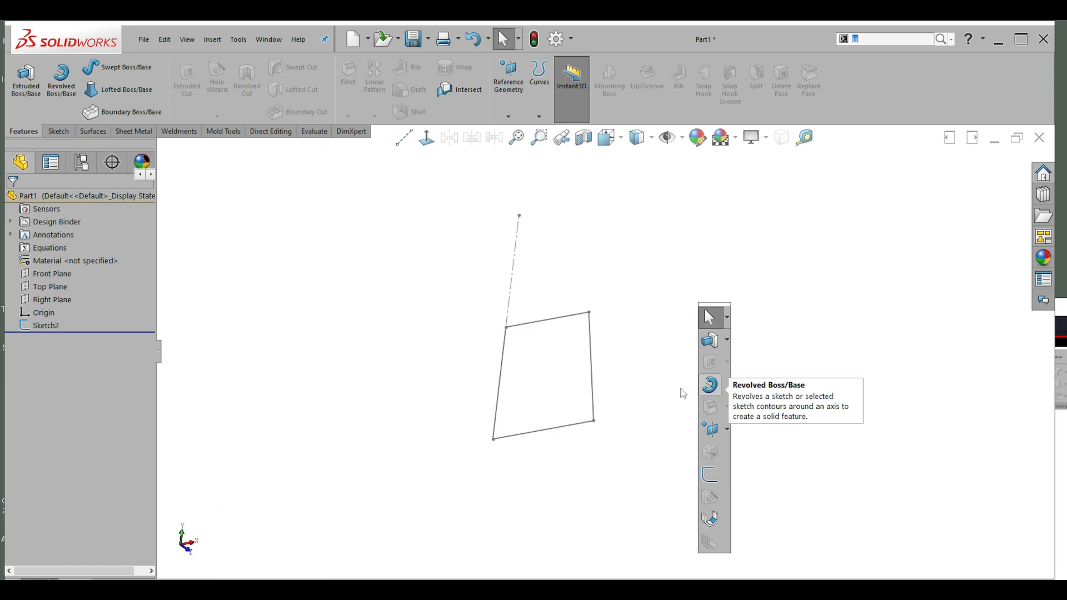
left_click(711, 384)
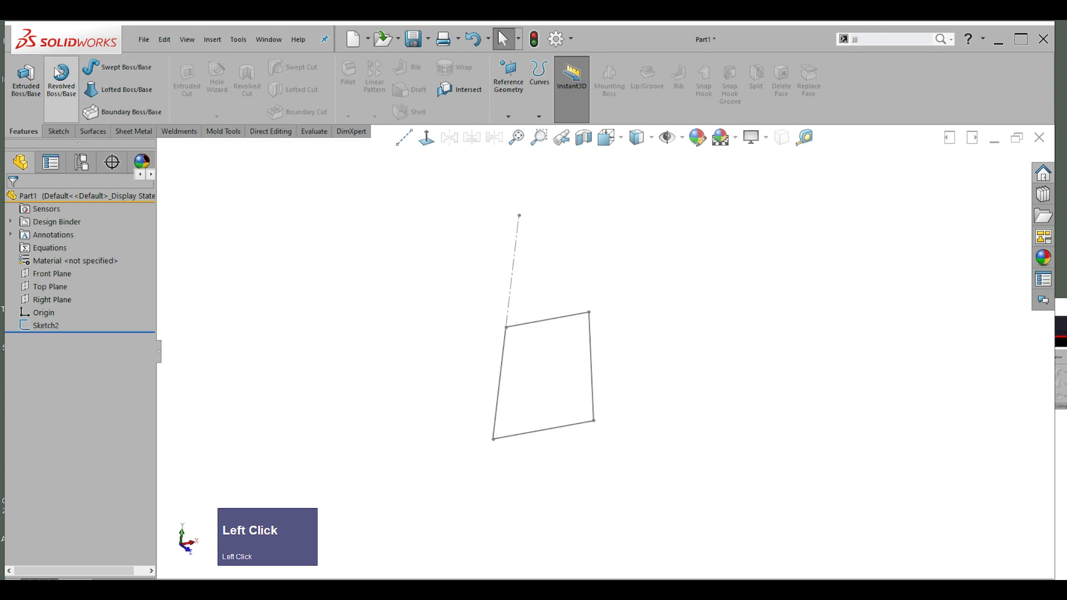
left_click(515, 288)
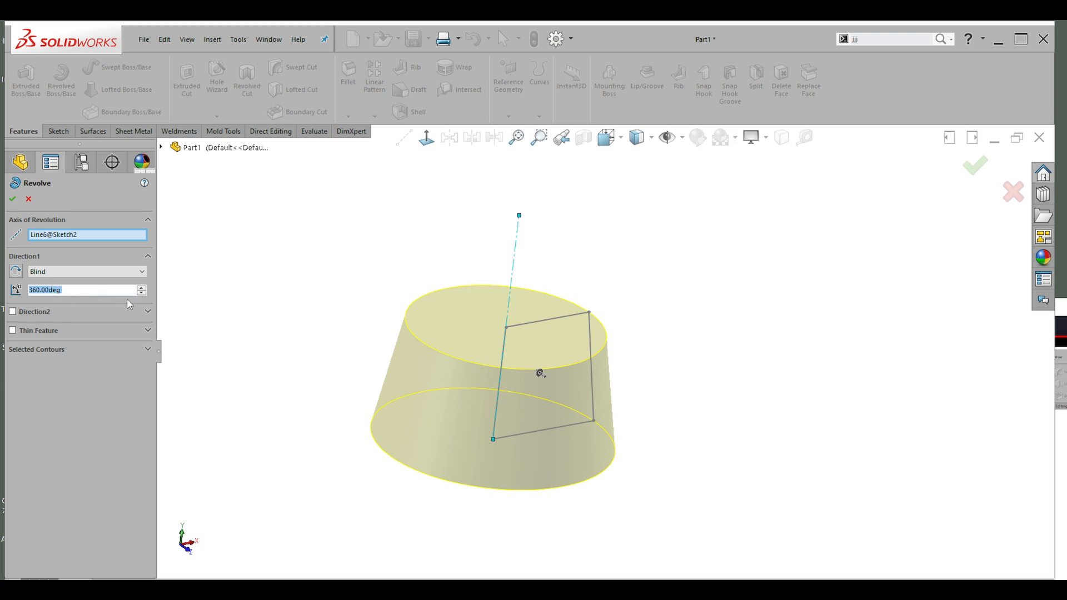
Step: Try a partial revolve by reducing the Direction 1 angle to 100 degrees
left_click(142, 294)
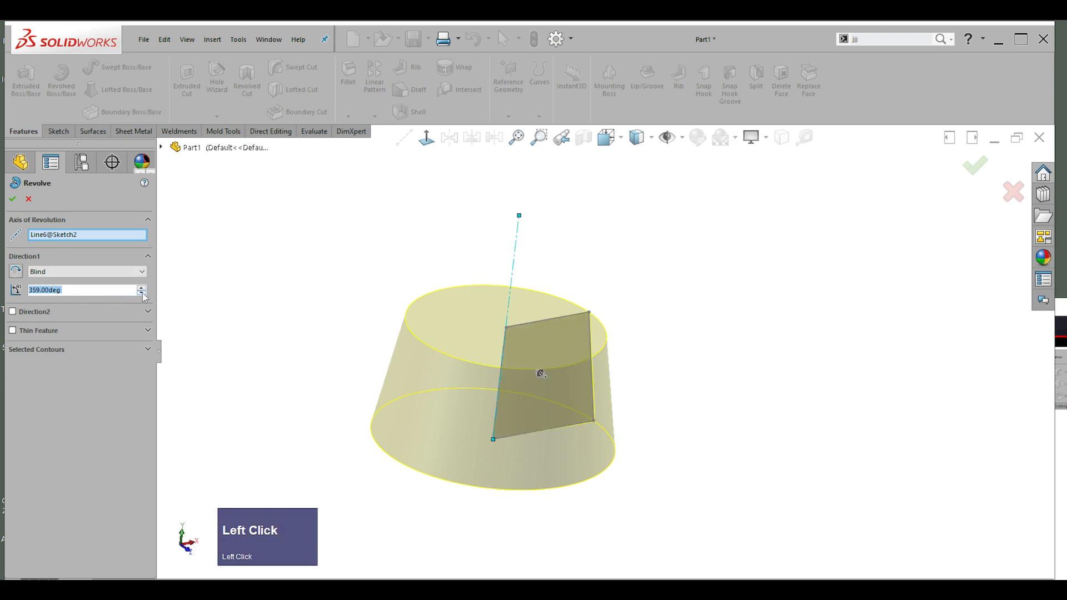
left_click(142, 293)
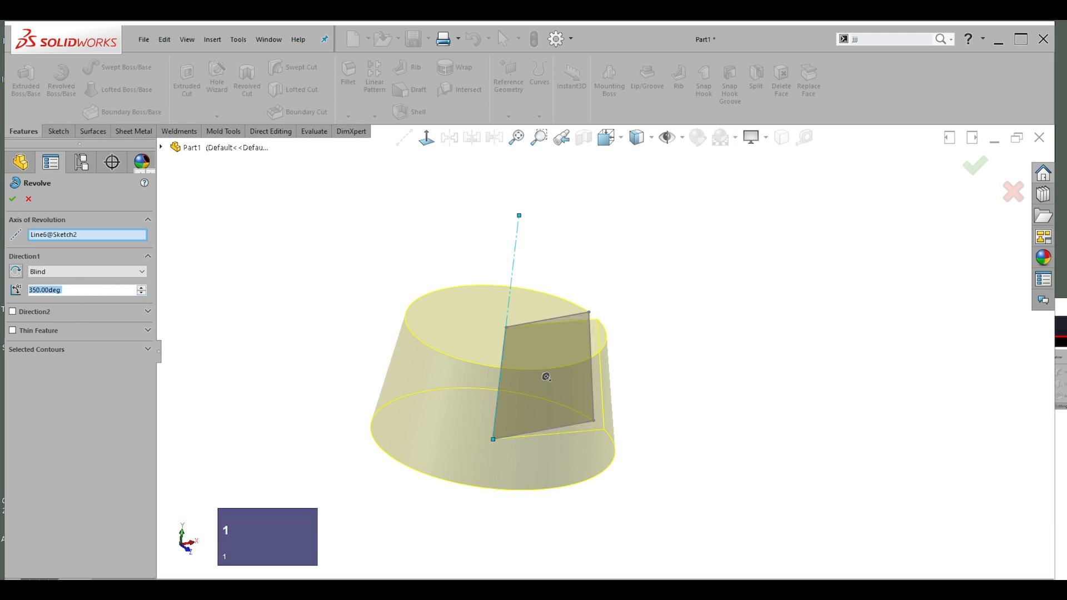
type("100")
key("Return")
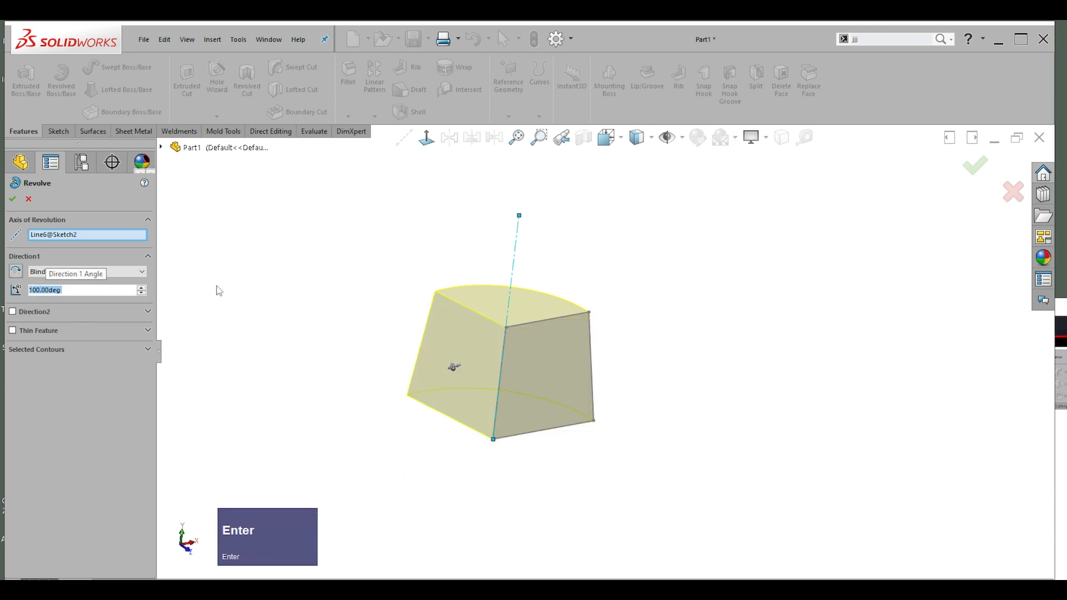
Step: Set the Direction 1 angle to 360 degrees and complete the revolve
type("3")
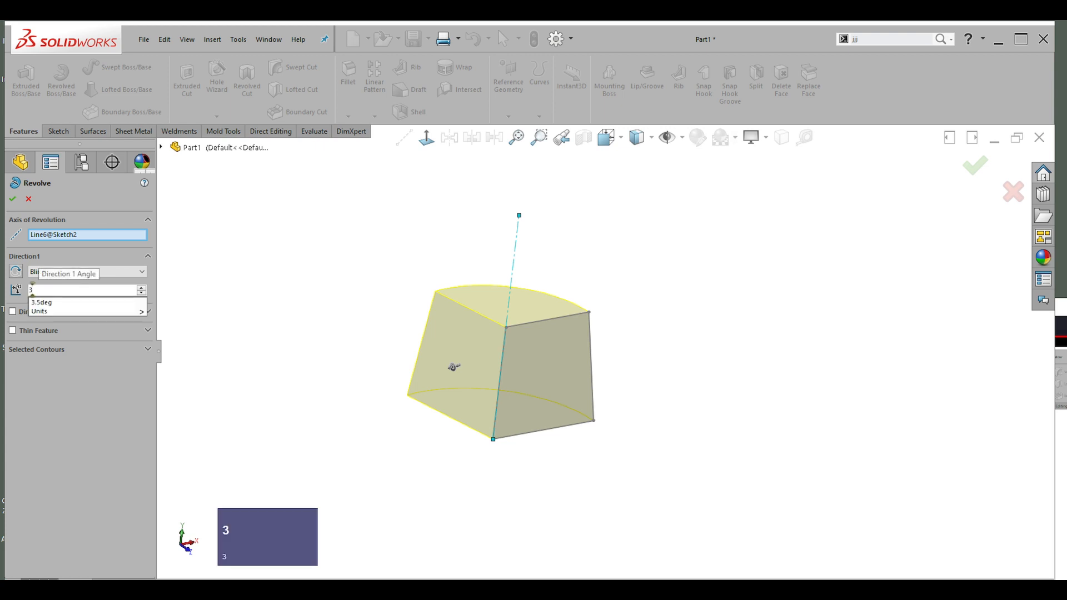
type("60")
key("Return")
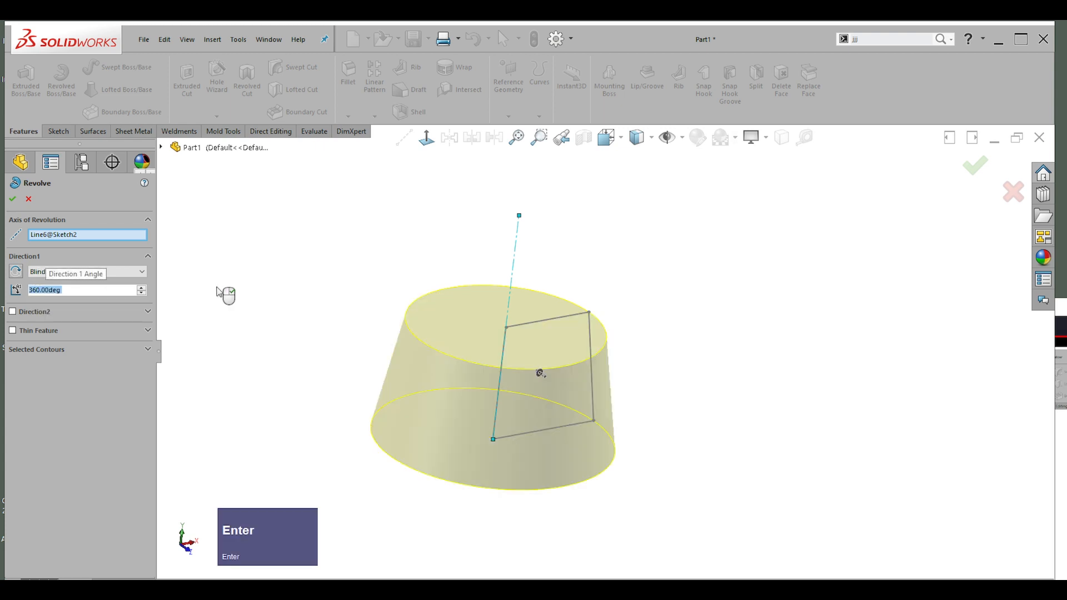
scroll(216, 290, "up", 1)
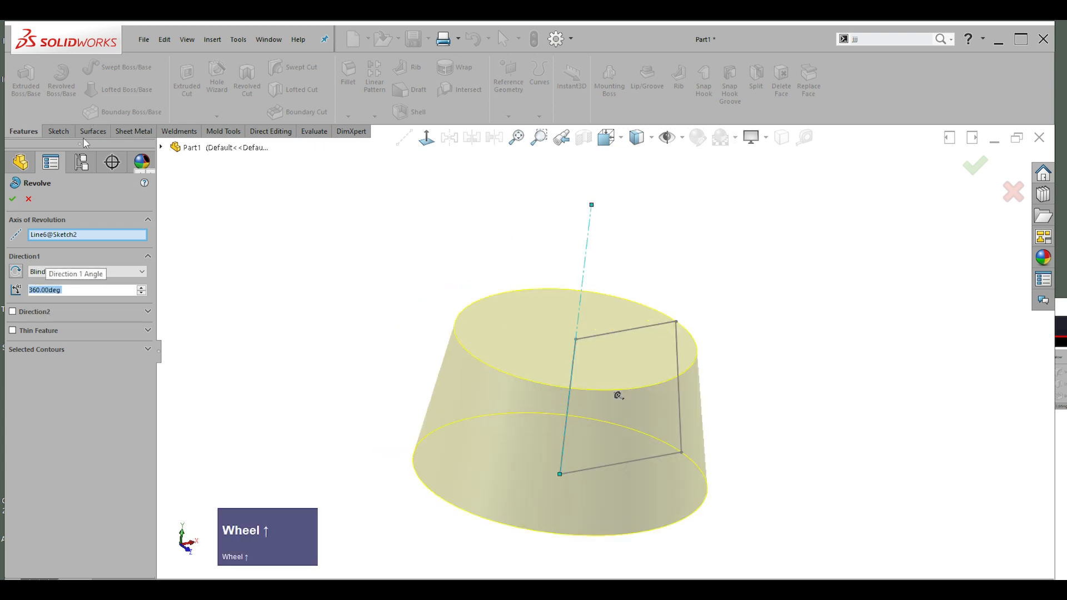
right_click(374, 223)
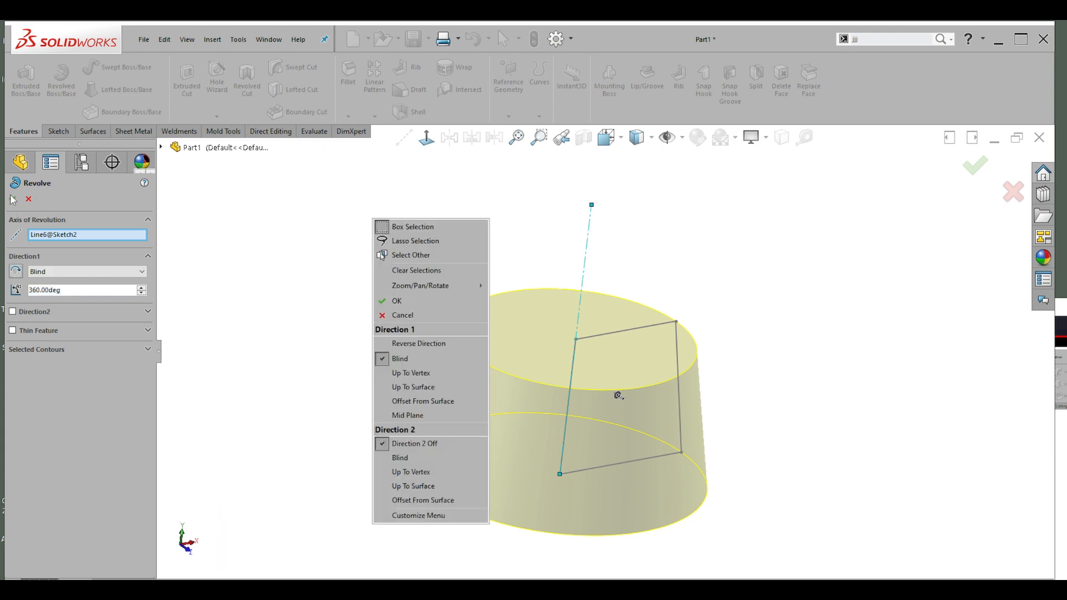
left_click(383, 303)
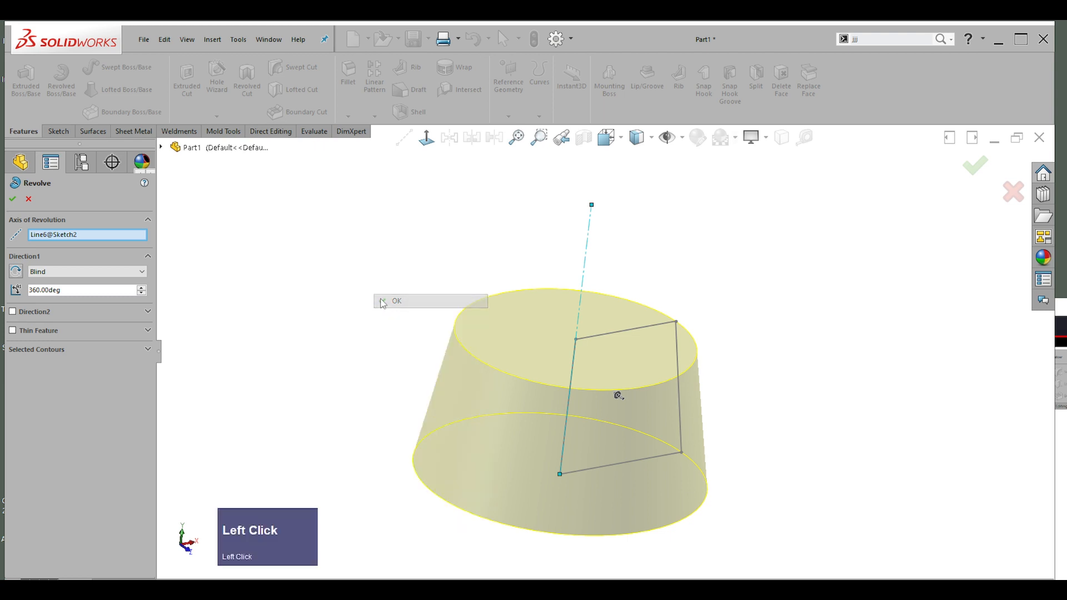
scroll(765, 367, "down", 1)
left_click(749, 373)
middle_click_drag(748, 372, 677, 308)
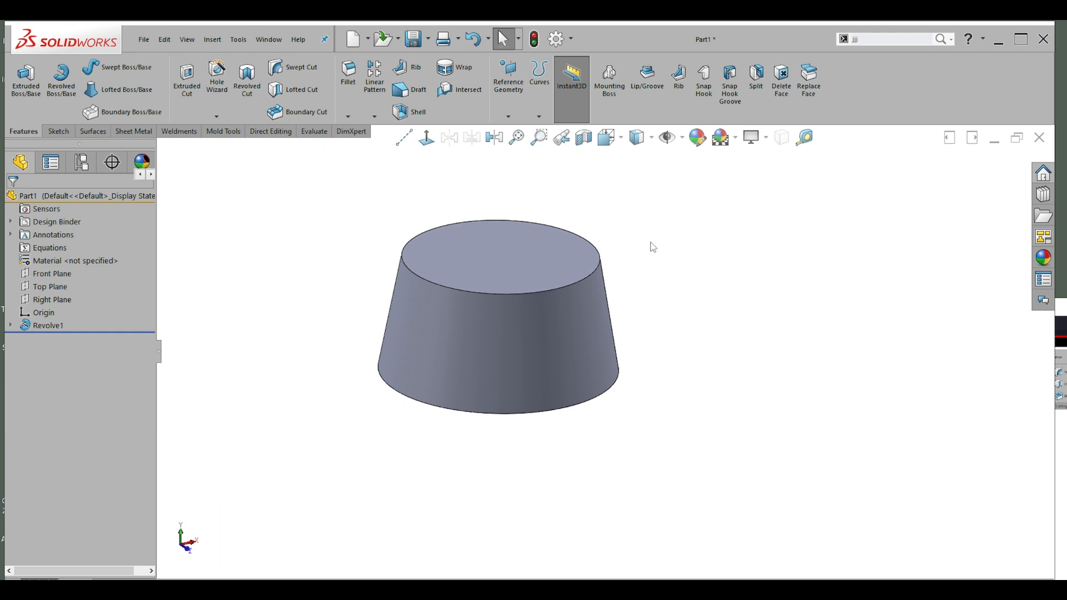
Step: Make a drawing from the part, saving the part over the existing Plug.SLDPRT and using the A3 - PDP 2023 template
left_click(145, 40)
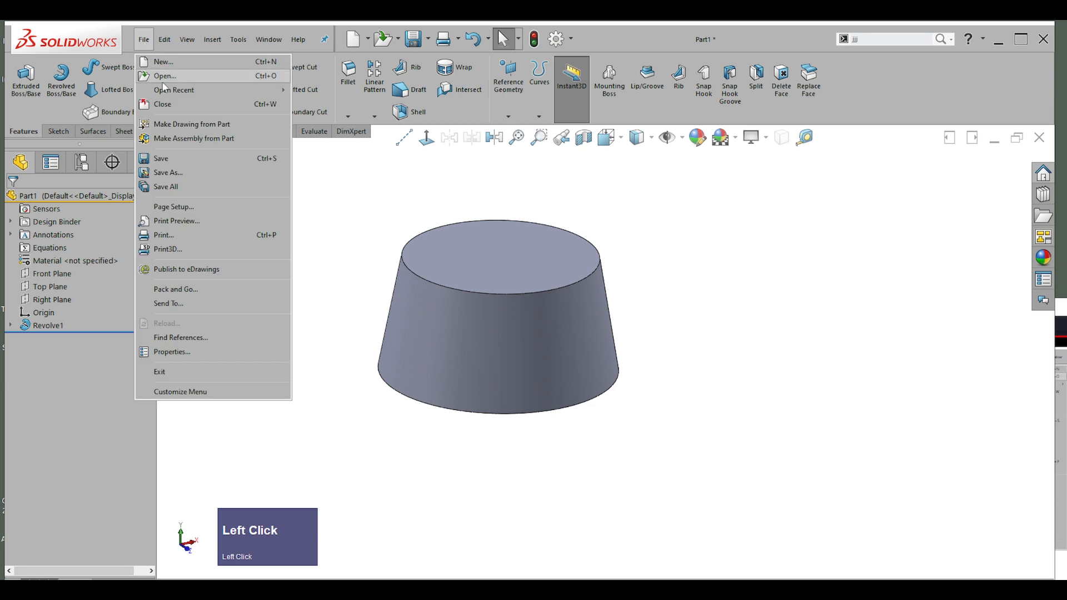
left_click(173, 130)
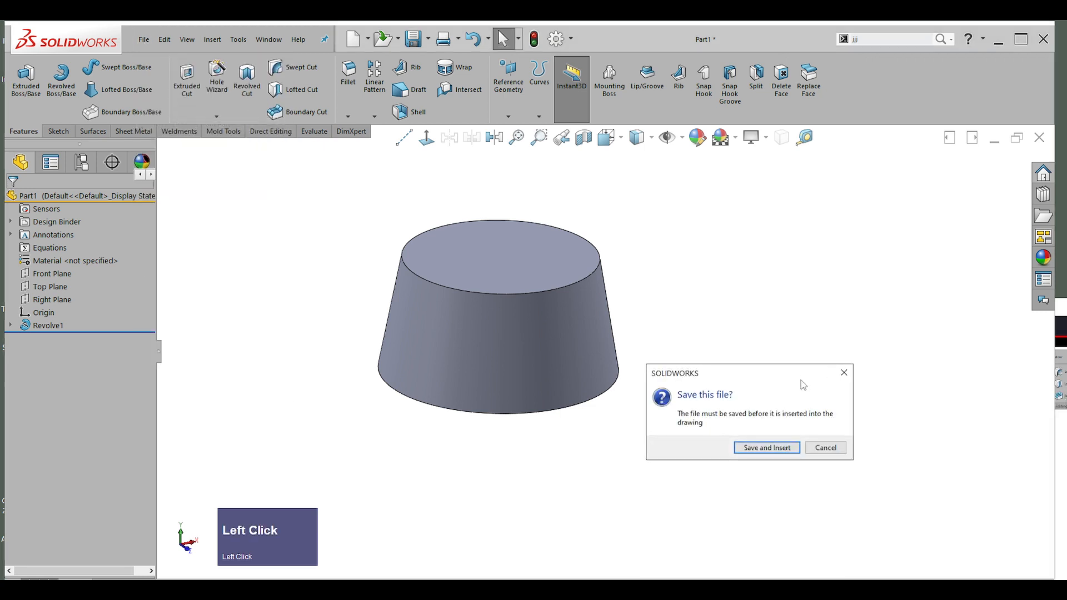
left_click(774, 452)
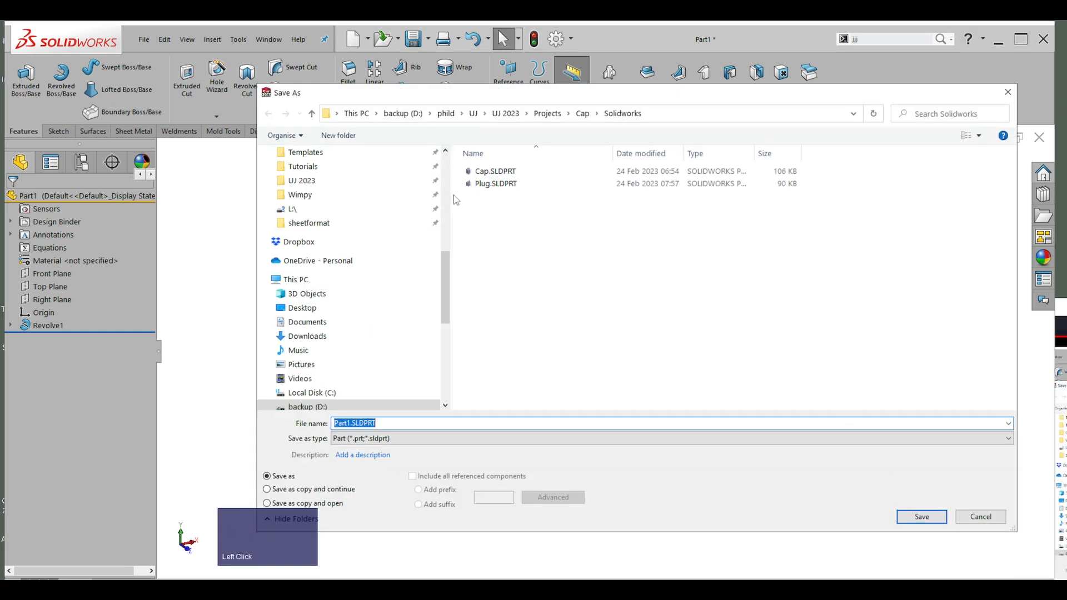
double_click(487, 186)
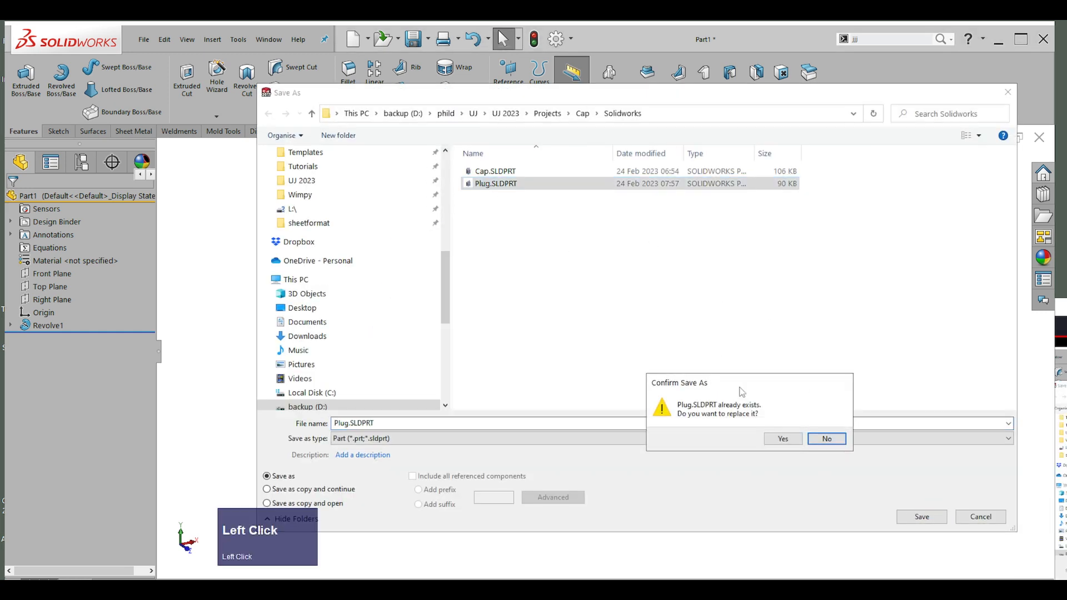
left_click(783, 439)
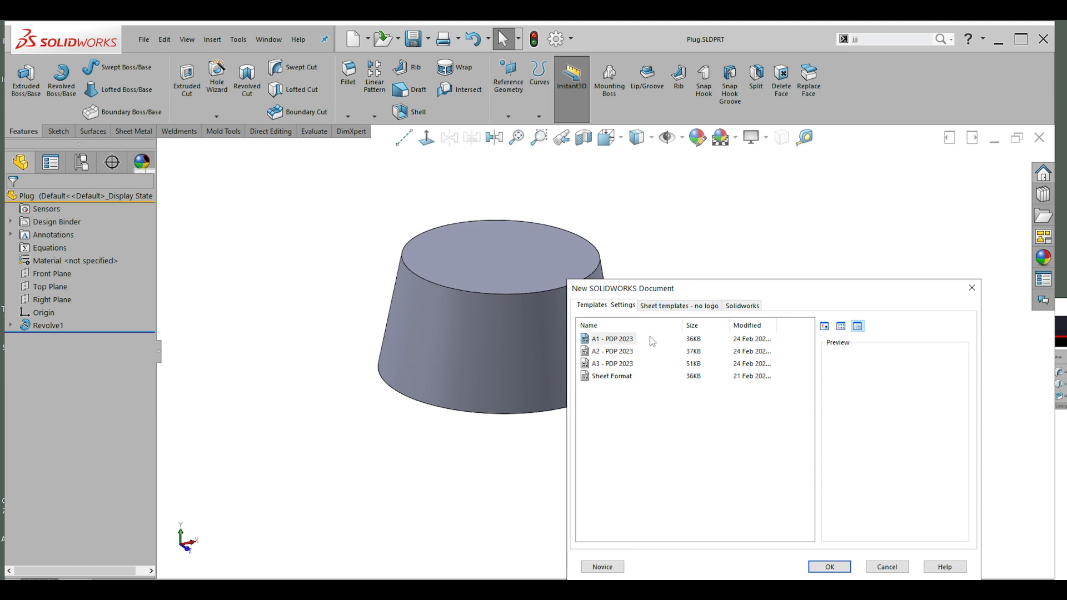
left_click(620, 364)
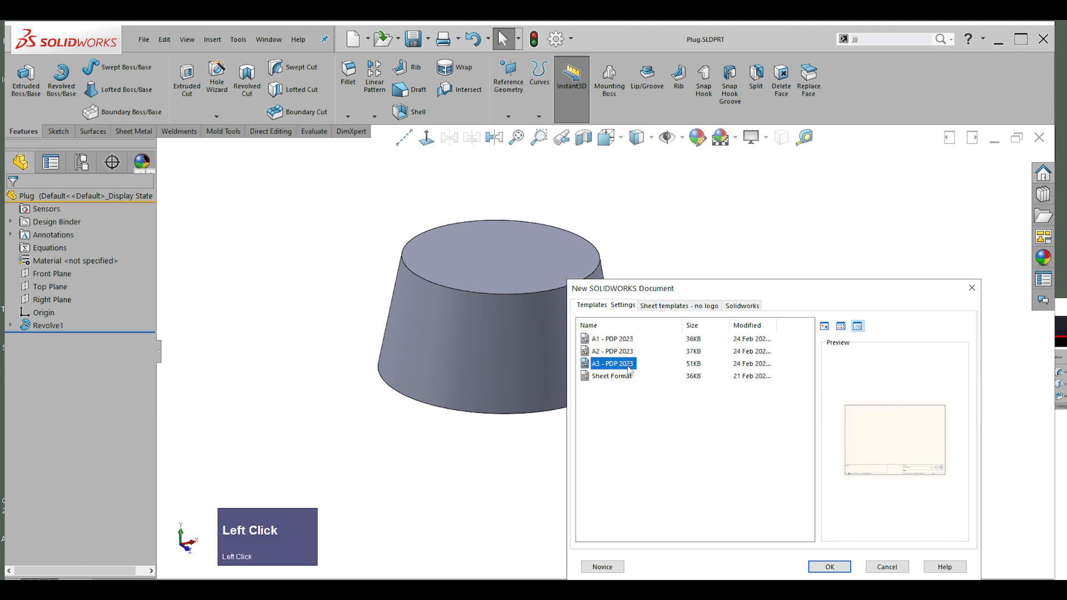
left_click(821, 571)
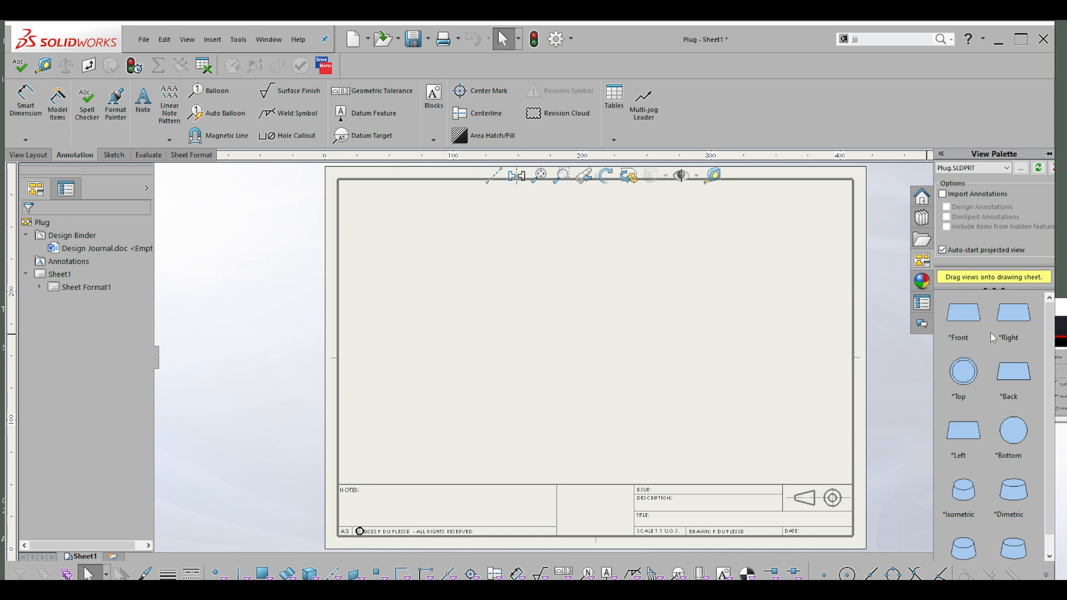
Step: Place the front view on the upper-left of the sheet, with projected views to its right, below it, and a pictorial one above the sheet
scroll(968, 320, "up", 1)
left_click_drag(963, 313, 493, 279)
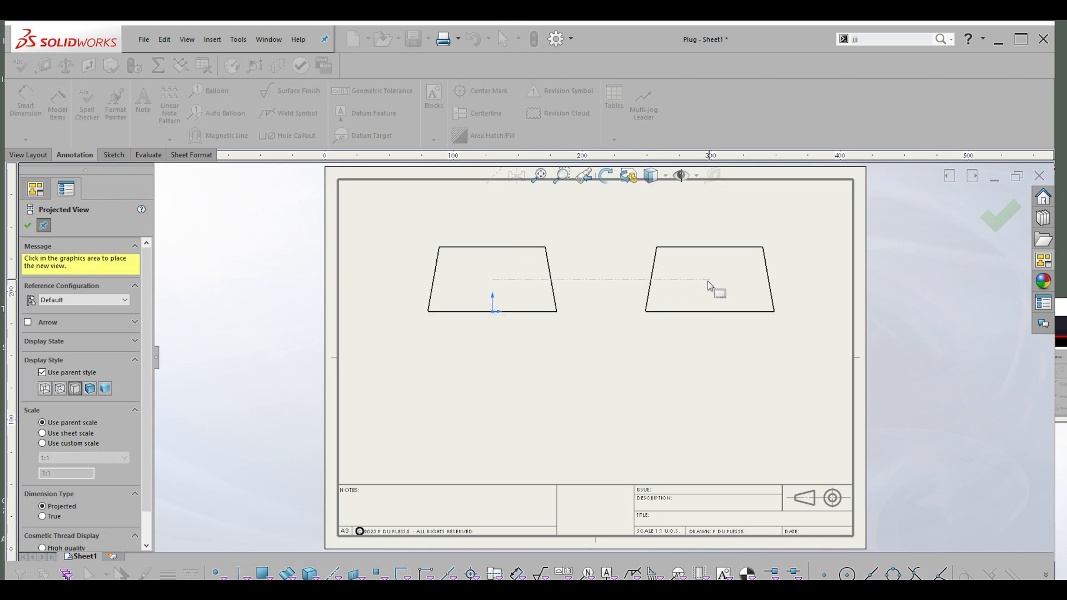
left_click(669, 286)
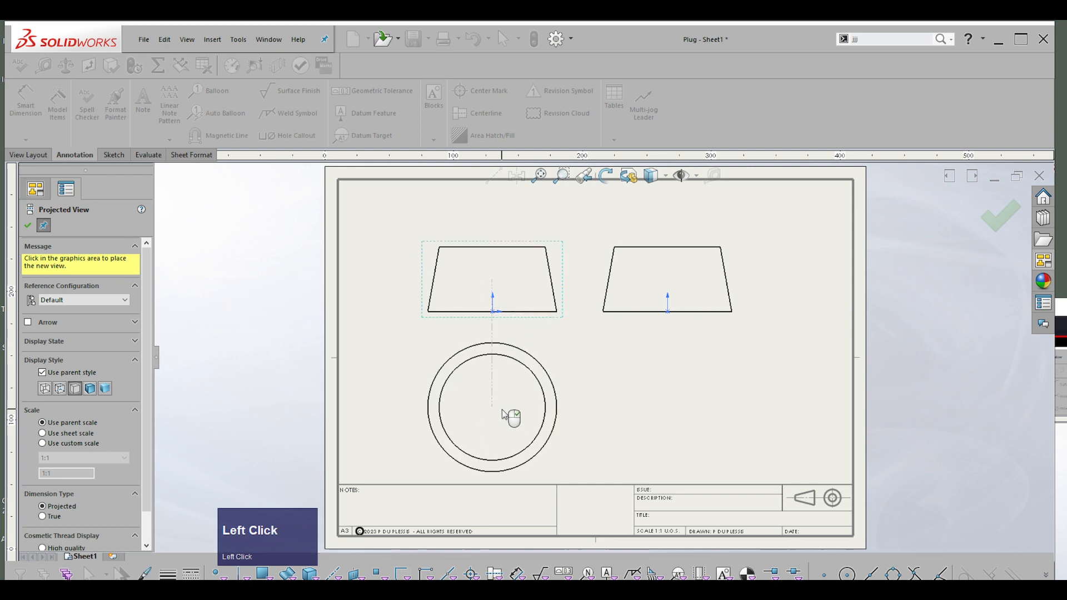
left_click(503, 413)
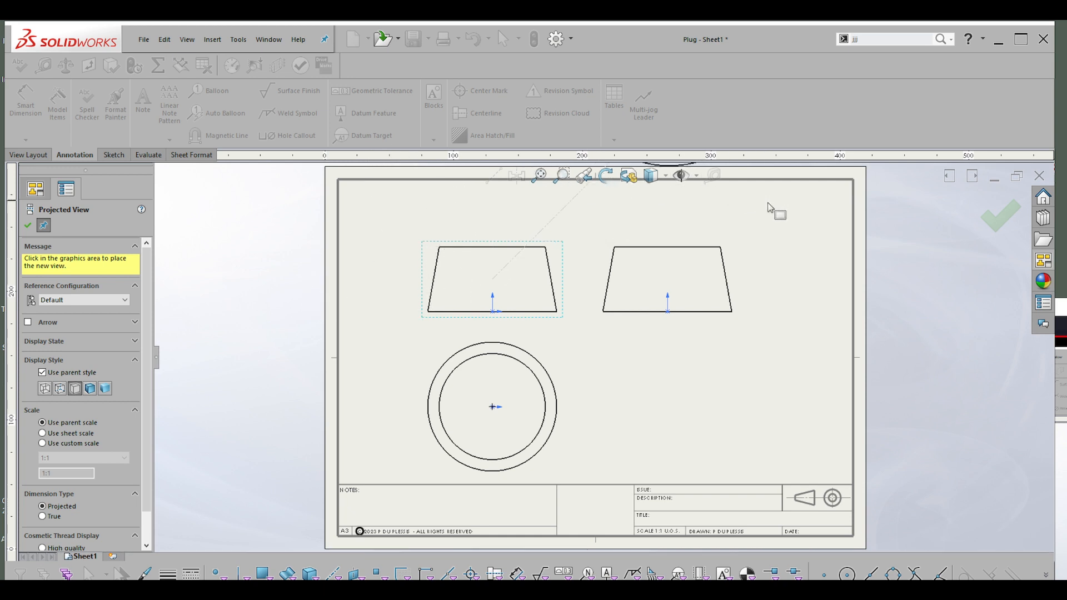
scroll(773, 242, "down", 1)
scroll(773, 242, "down", 3)
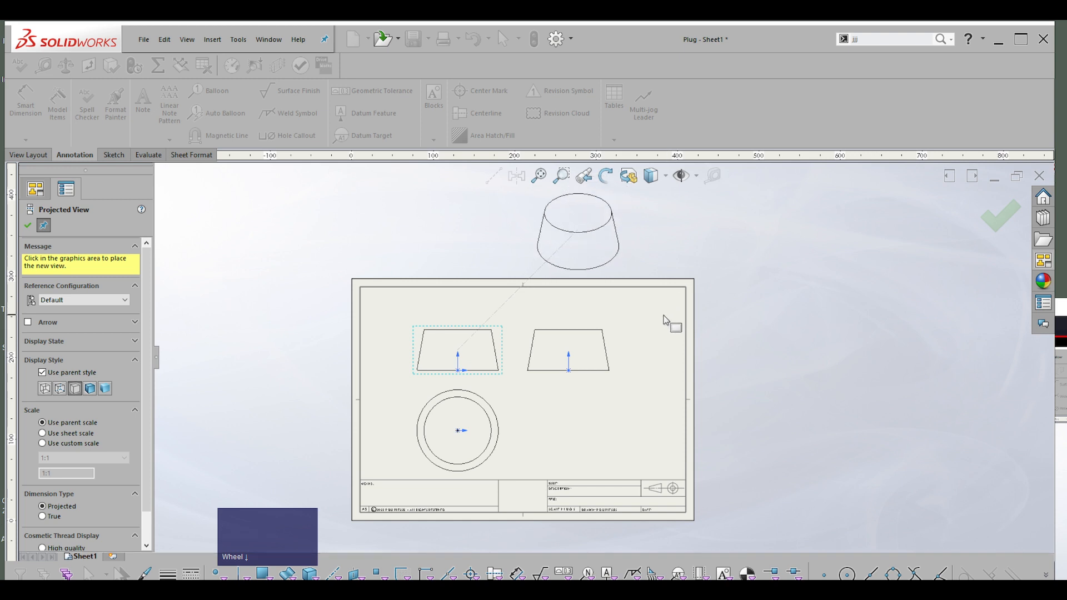
left_click(666, 319)
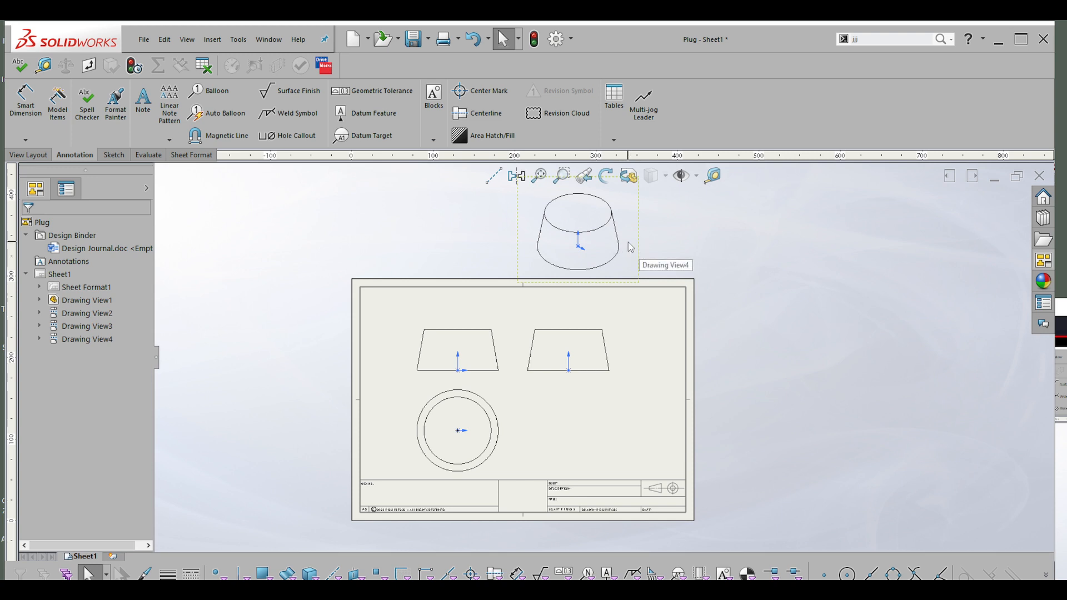
Step: Hide the origins in all drawing views
left_click(698, 178)
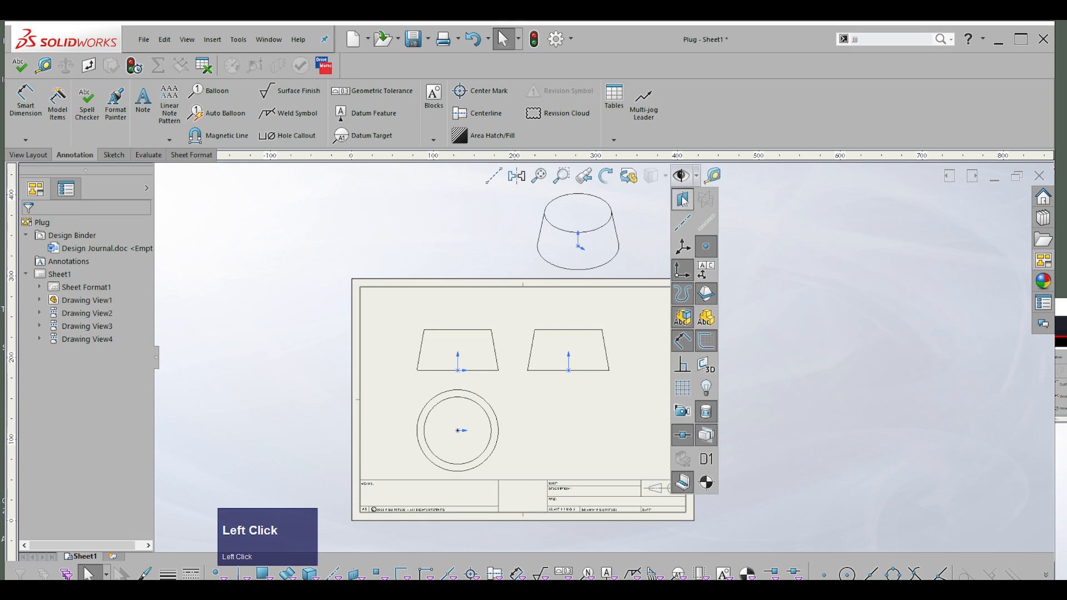
left_click(683, 272)
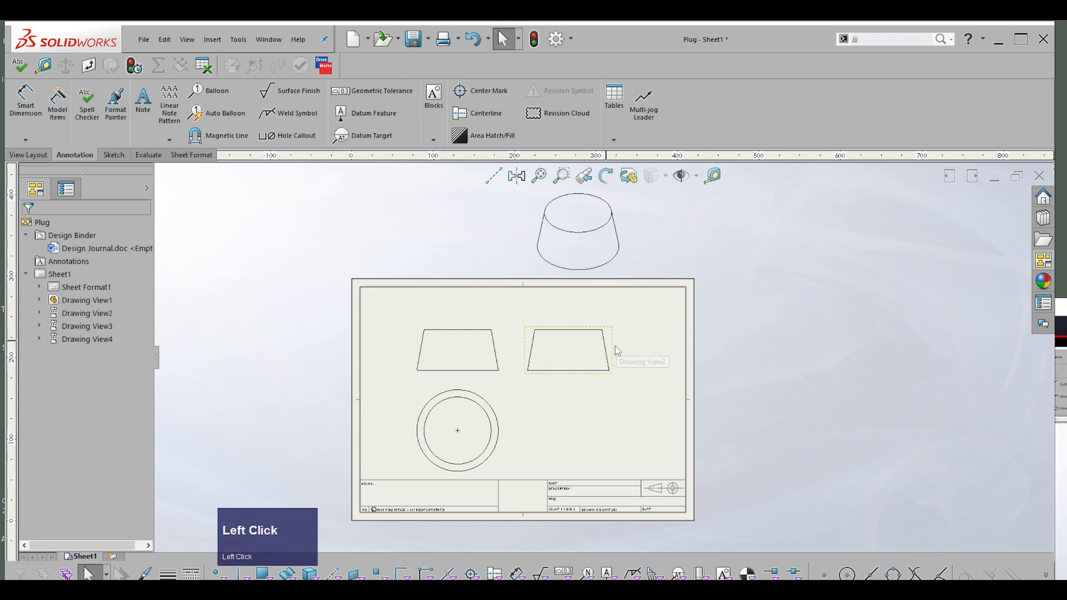
Step: Space out the front, side and circular views, and move the pictorial view into the empty area below the side view
mouse_move(616, 345)
left_mouse_down()
mouse_move(633, 354)
mouse_move(619, 354)
left_mouse_up()
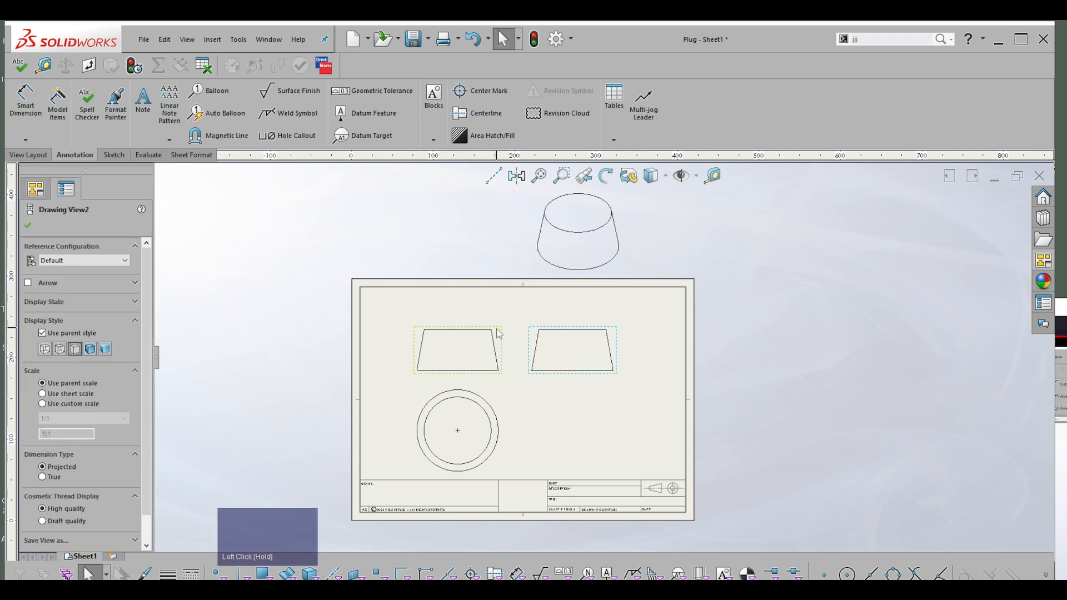
mouse_move(495, 331)
left_mouse_down()
mouse_move(511, 326)
mouse_move(492, 323)
mouse_move(506, 316)
mouse_move(480, 328)
mouse_move(501, 328)
left_mouse_up()
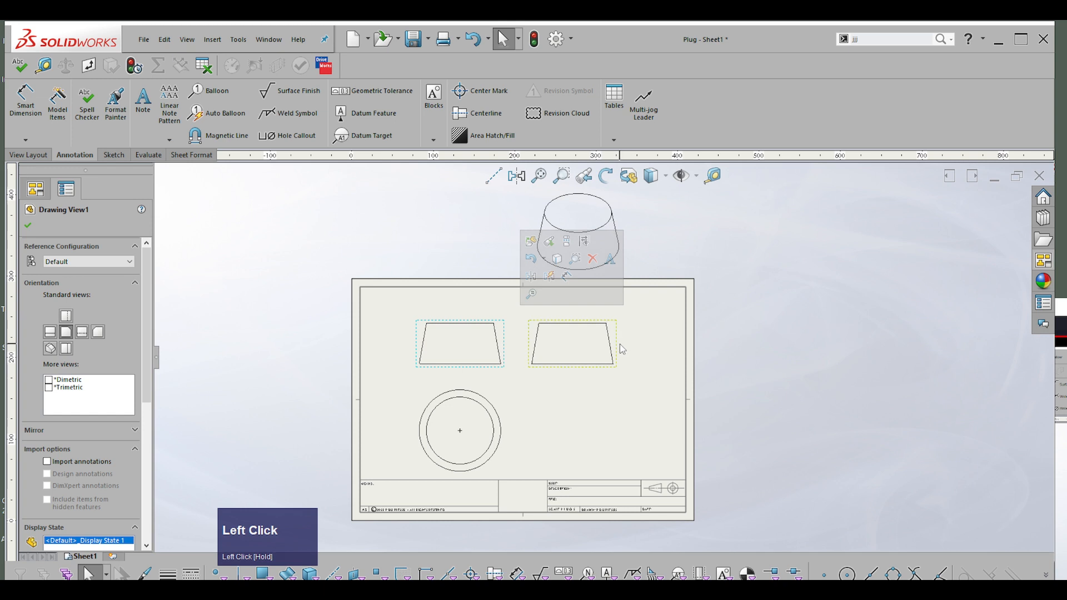
mouse_move(622, 349)
left_mouse_down()
mouse_move(670, 358)
mouse_move(644, 361)
left_mouse_up()
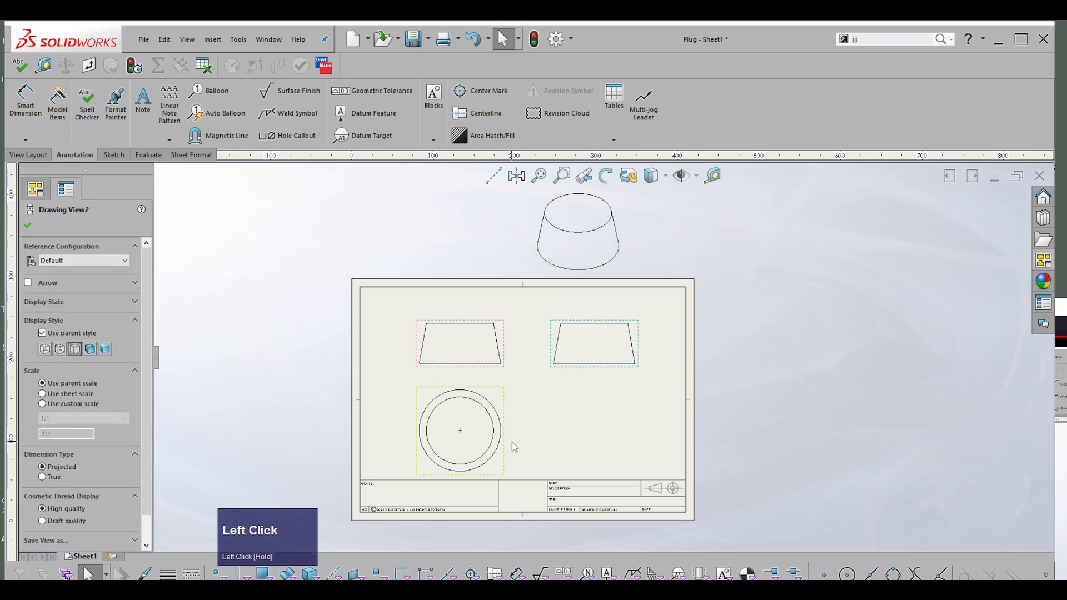
left_click_drag(508, 459, 499, 449)
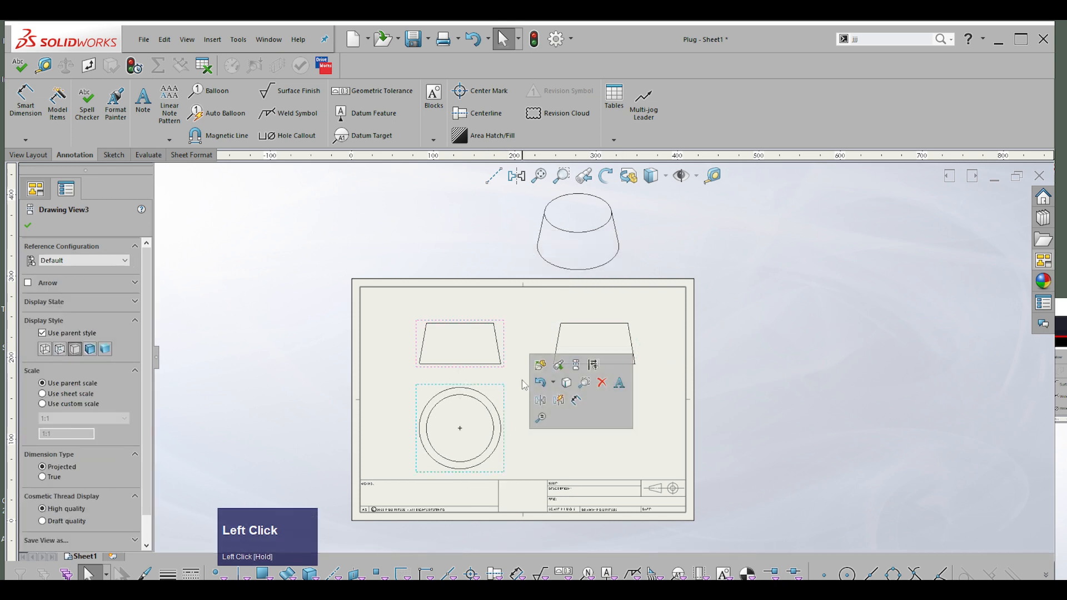
left_click(669, 305)
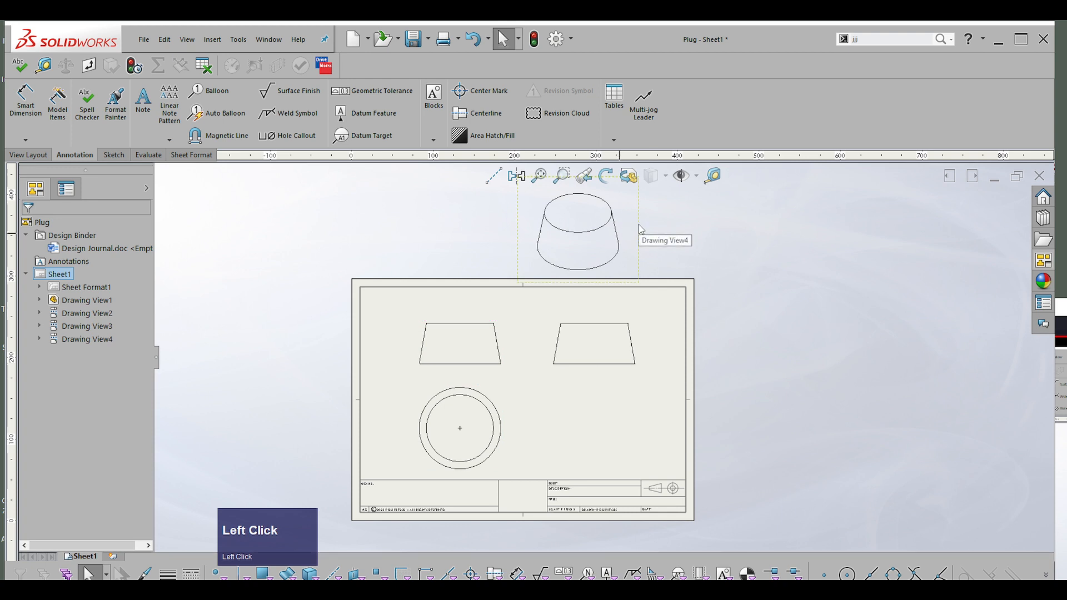
mouse_move(638, 224)
left_mouse_down()
mouse_move(659, 239)
mouse_move(685, 322)
mouse_move(670, 408)
mouse_move(657, 412)
left_mouse_up()
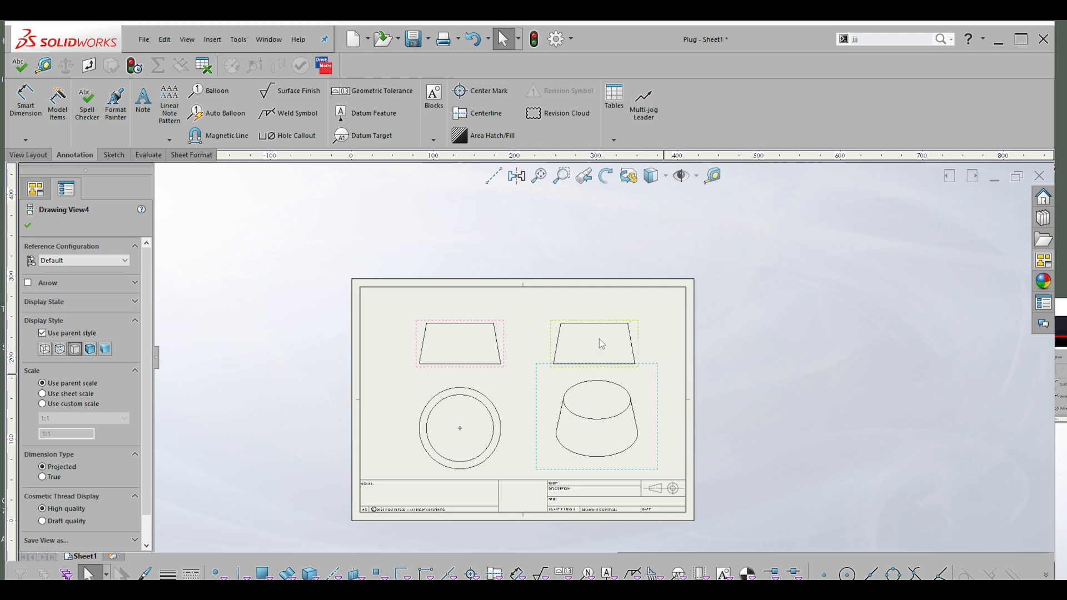
scroll(611, 355, "up", 3)
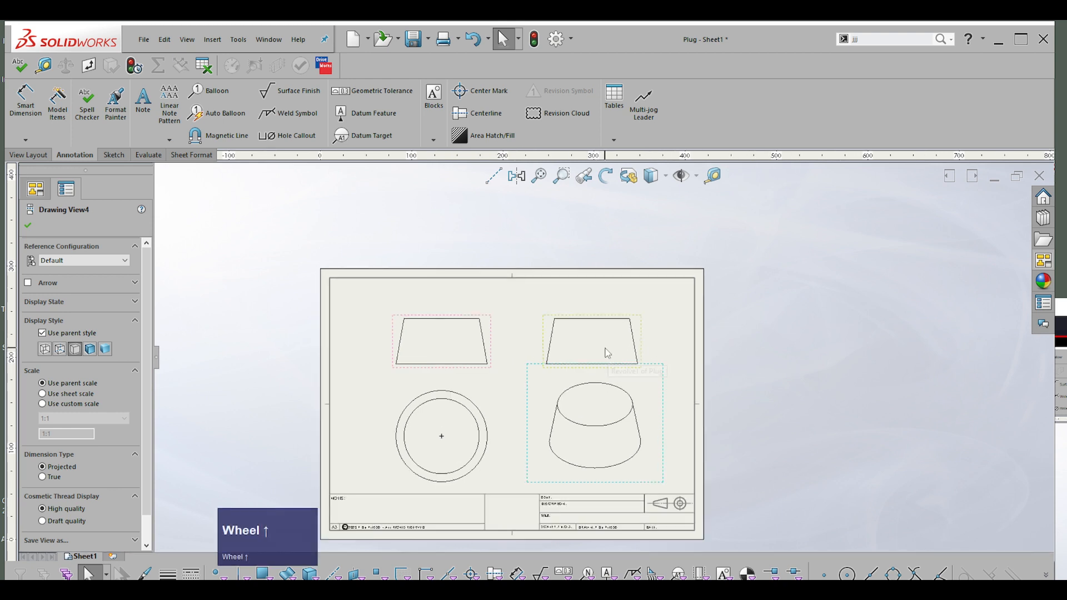
left_click(657, 413)
scroll(91, 453, "down", 2)
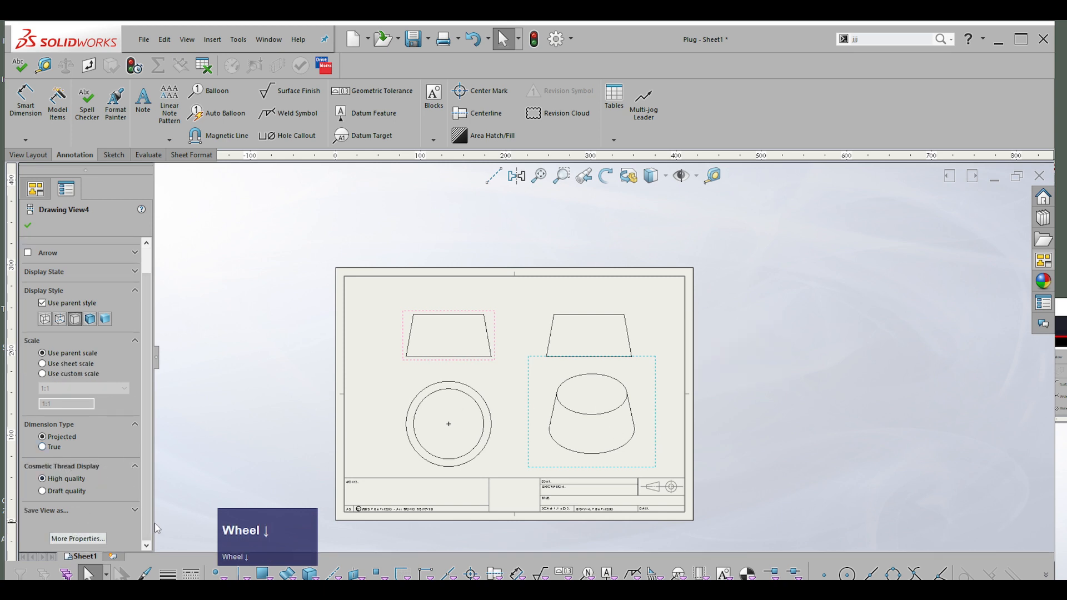
scroll(121, 380, "up", 1)
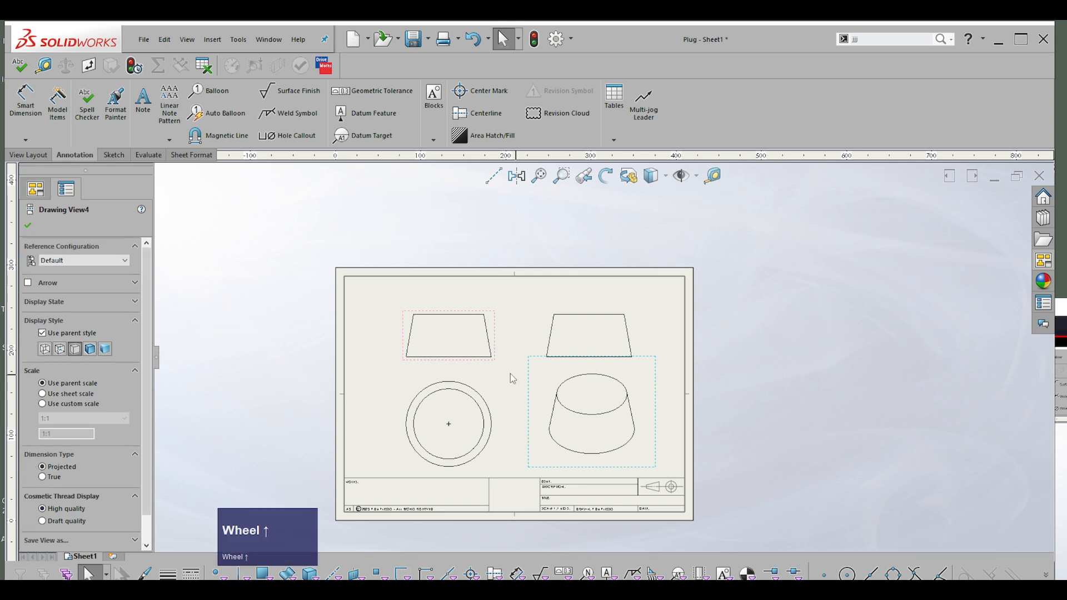
scroll(556, 328, "up", 2)
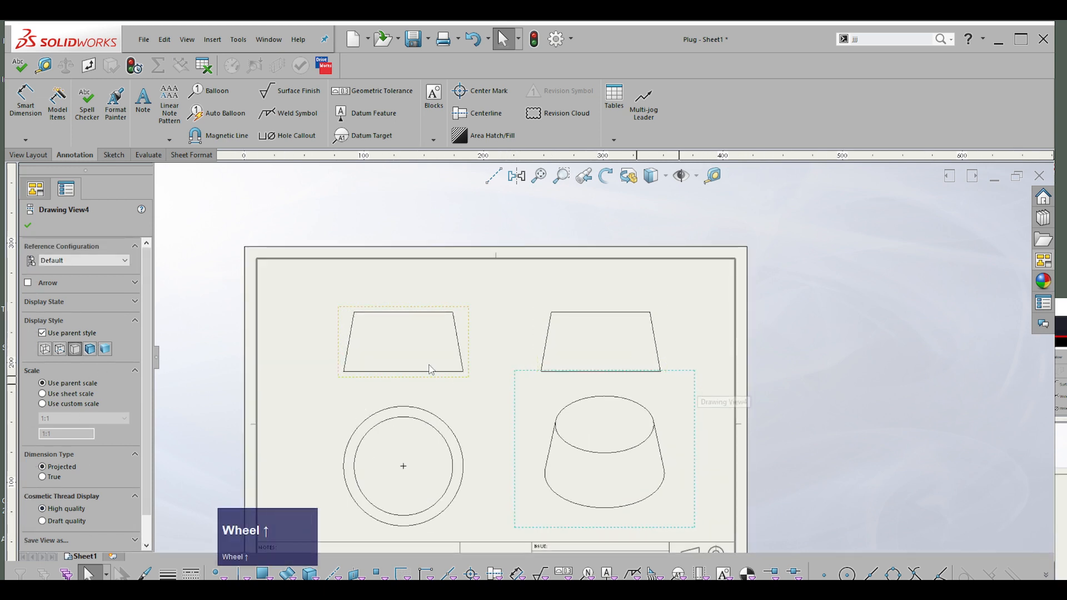
left_click(502, 327)
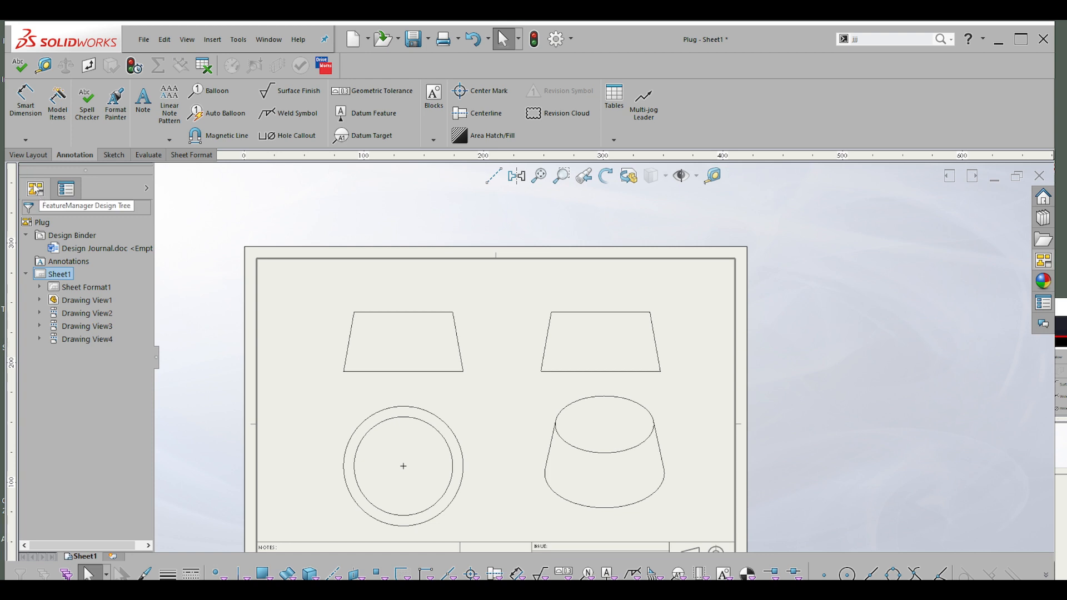
scroll(630, 362, "down", 3)
scroll(683, 446, "up", 2)
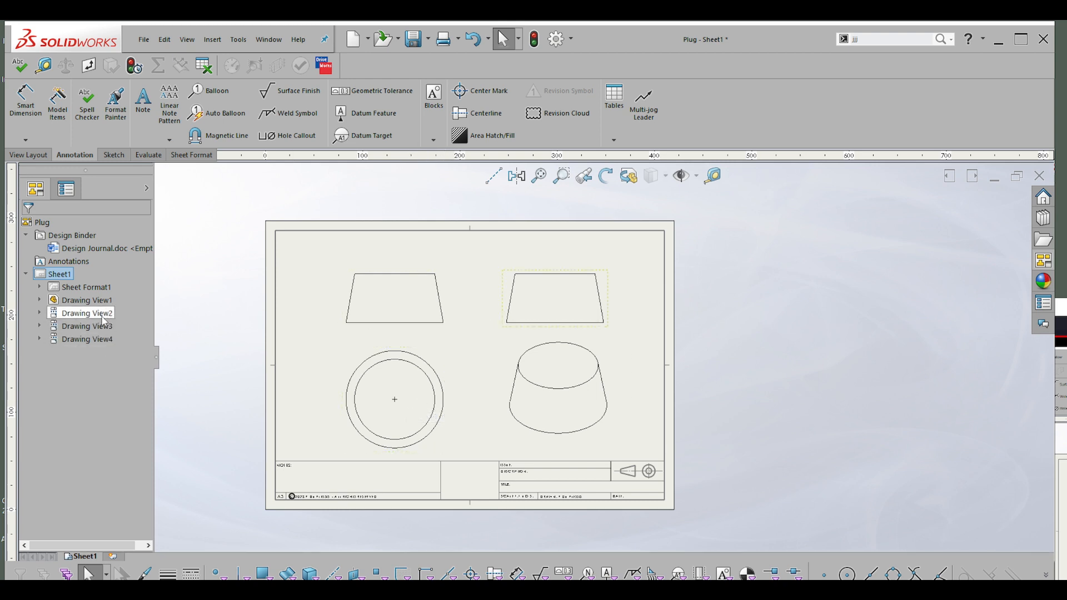
Step: Select the side, circular and pictorial views in turn to match each with its entry in the drawing's tree
left_click(610, 293)
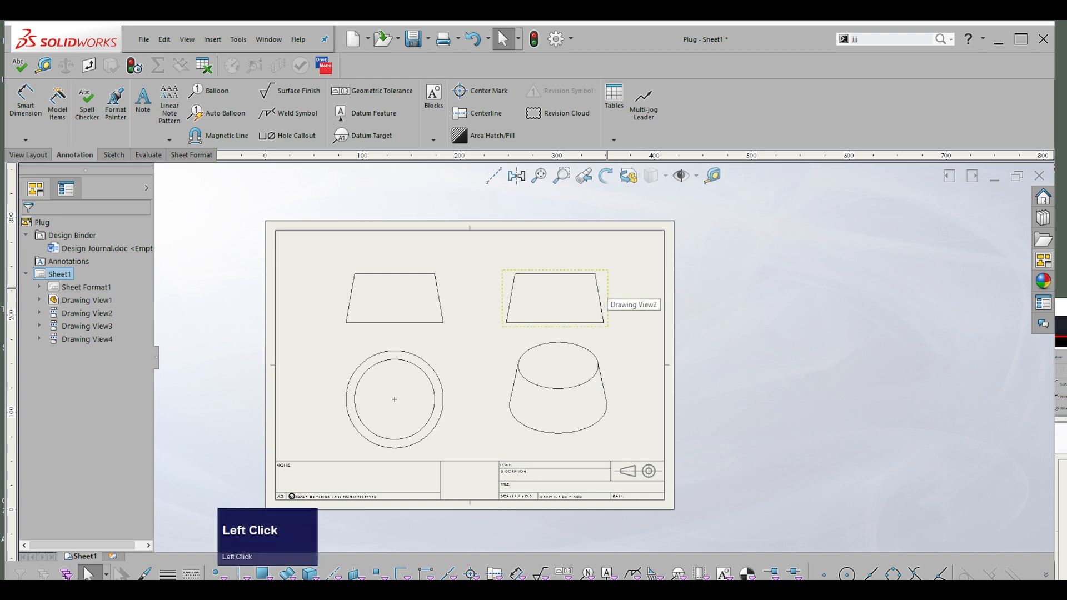
left_click(40, 190)
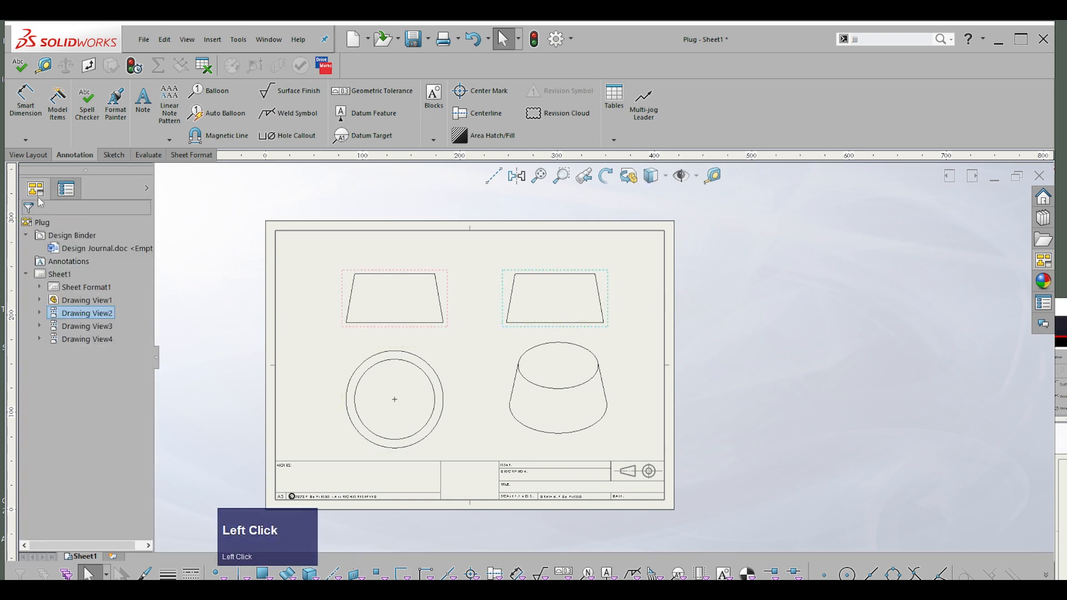
left_click(78, 327)
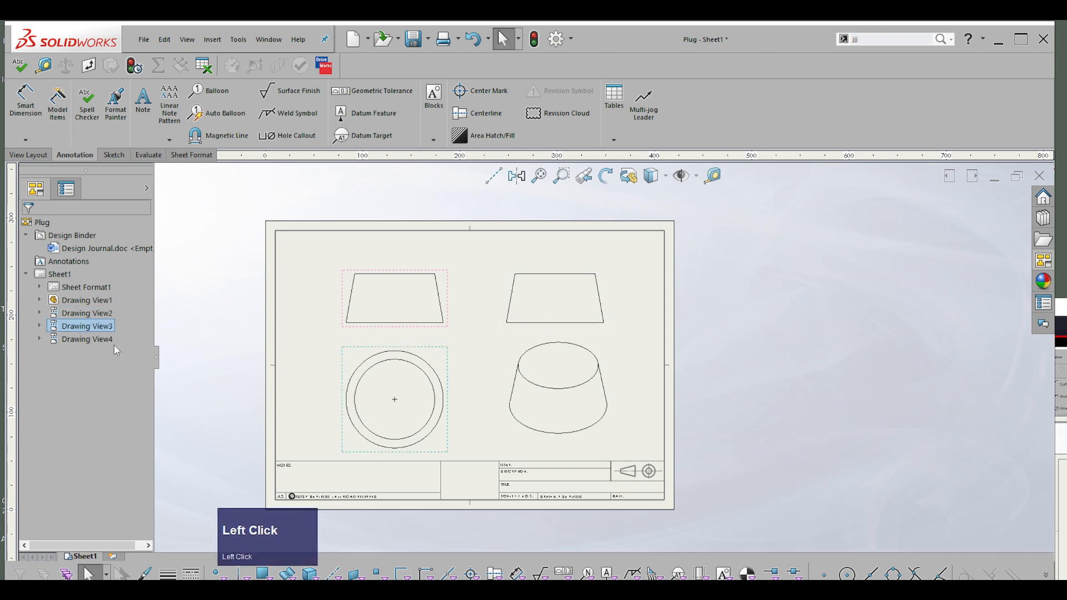
left_click(83, 339)
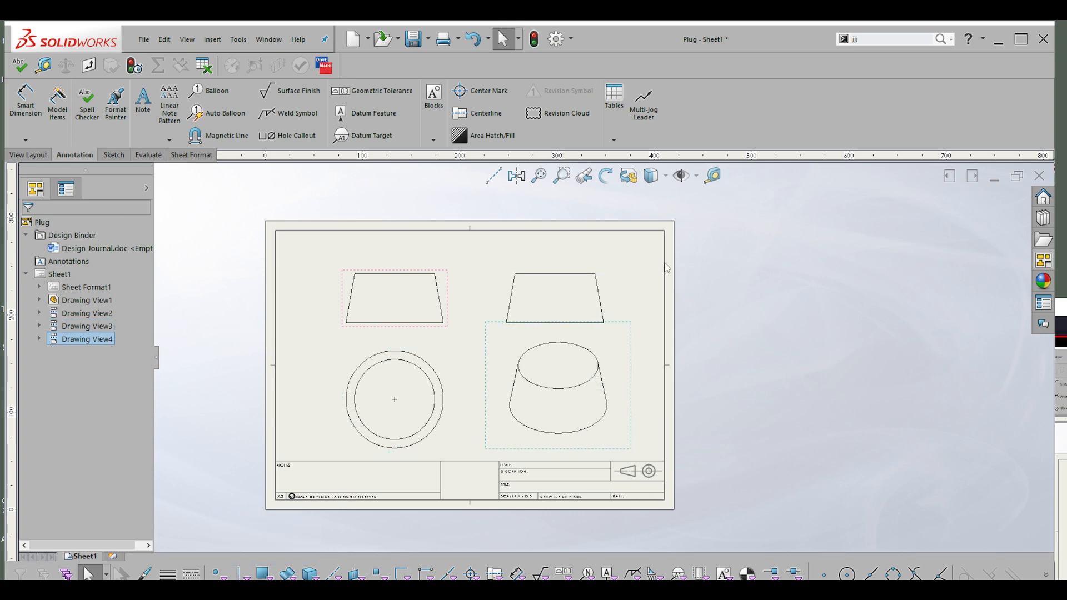
Step: Examine the front view's properties and reference configuration, and return to the drawing's feature tree
left_click(447, 274)
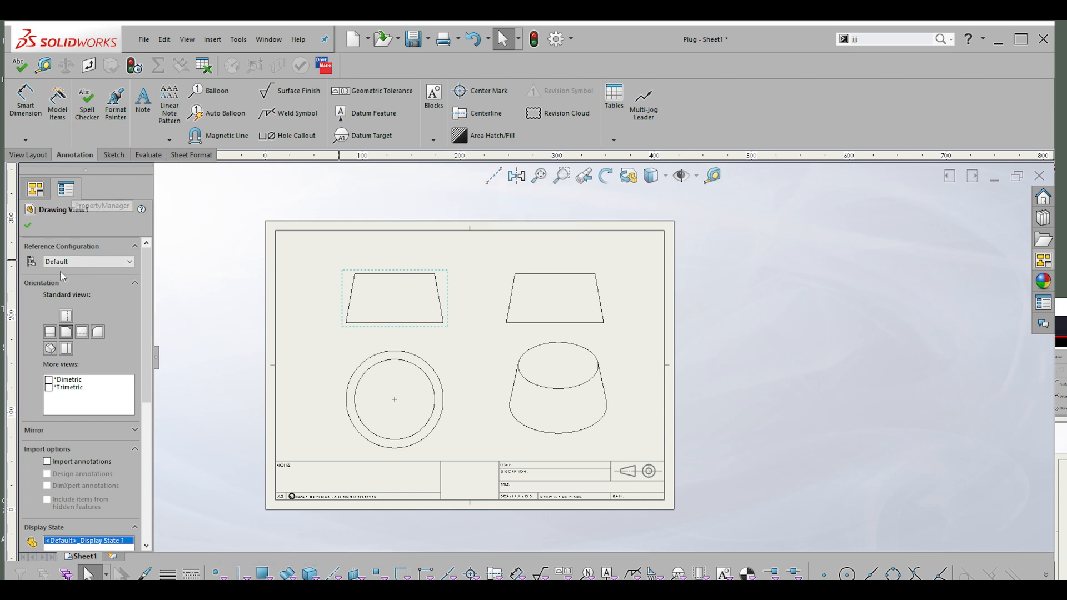
scroll(65, 409, "down", 1)
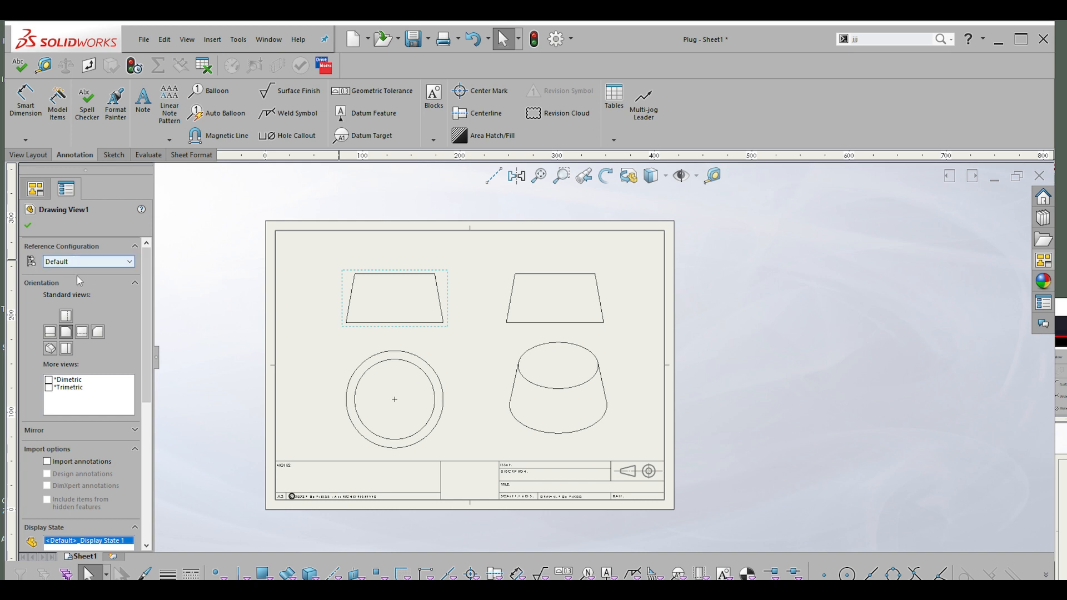
left_click(103, 265)
left_click(89, 272)
left_click(36, 189)
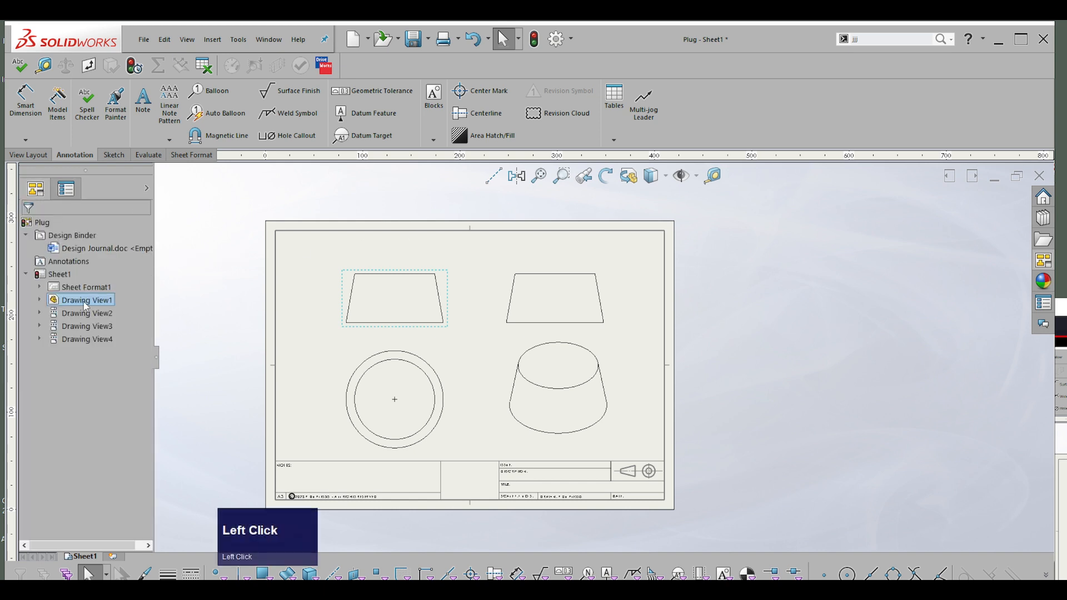
Step: Show Sketch2, the profile sketch of the revolve feature, in the front view
left_click(39, 300)
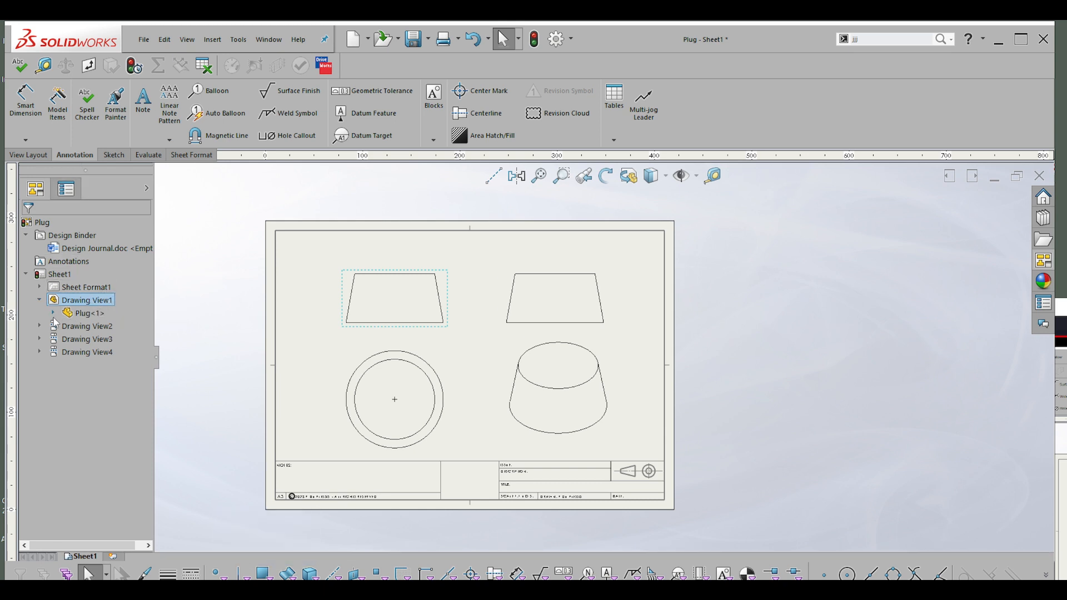
left_click(54, 314)
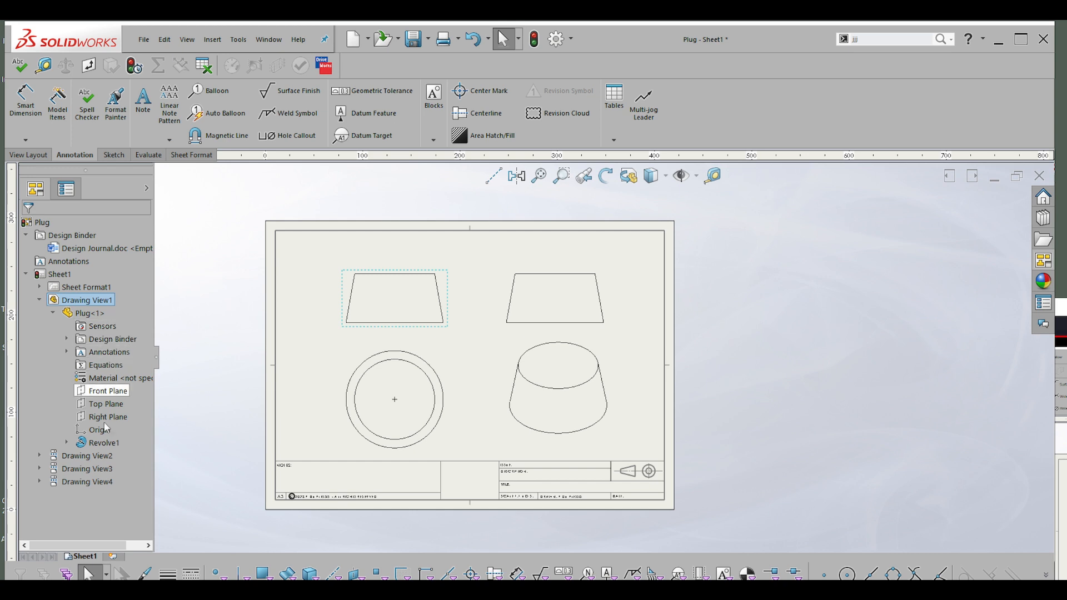
left_click(68, 443)
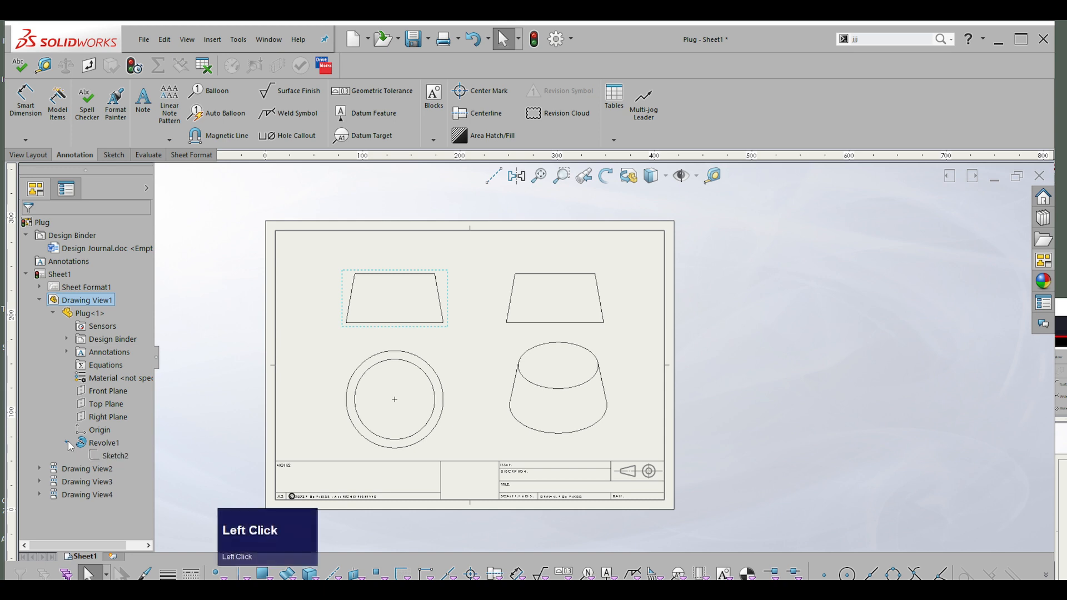
left_click(116, 456)
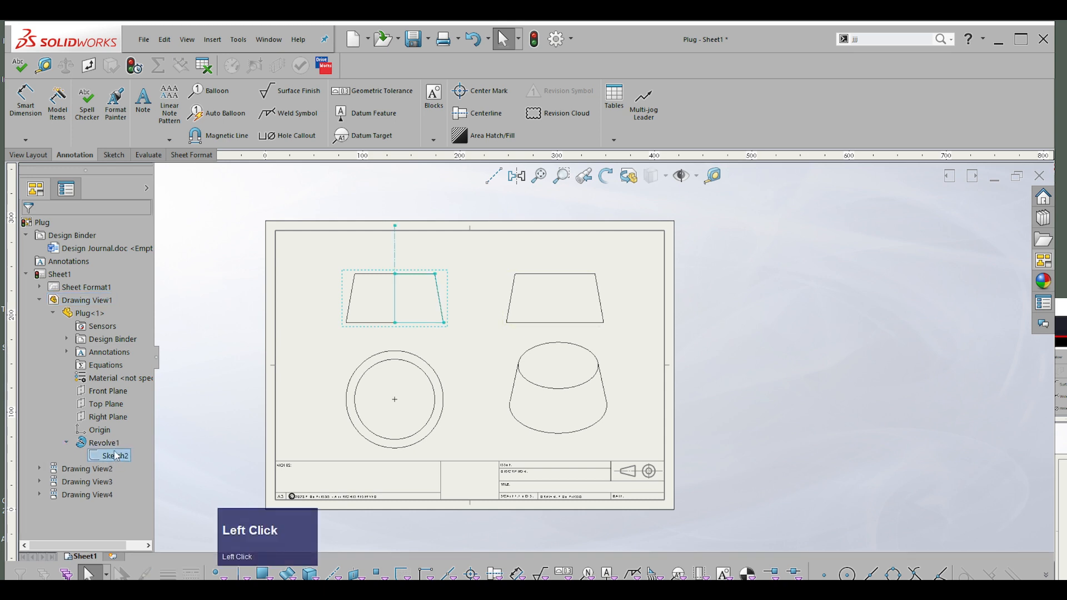
right_click(117, 457)
left_click(139, 472)
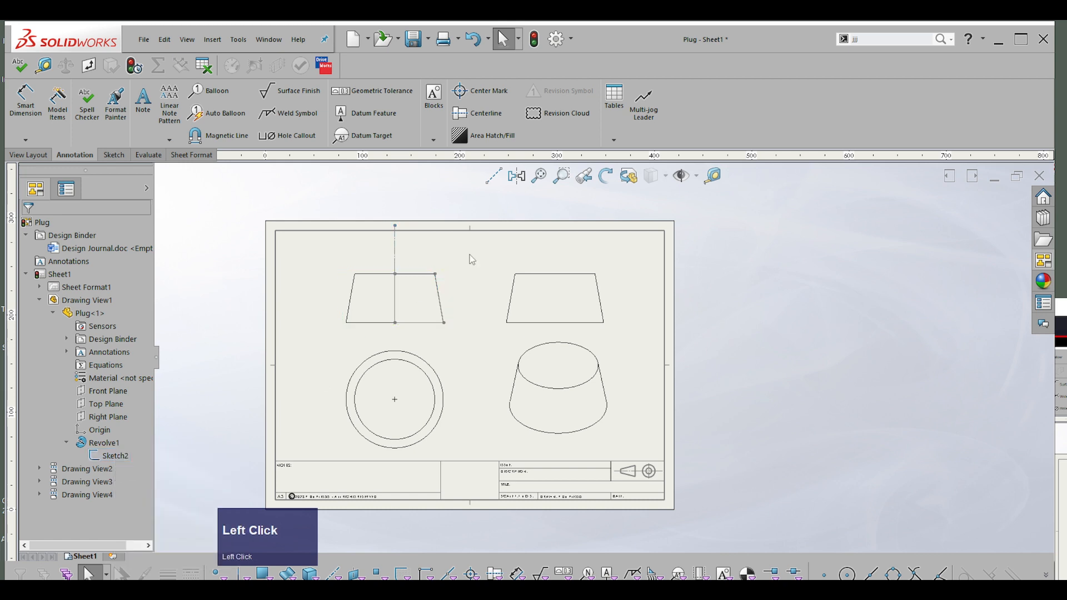
Step: Hide the revolve's profile sketch in the front view
scroll(479, 281, "up", 1)
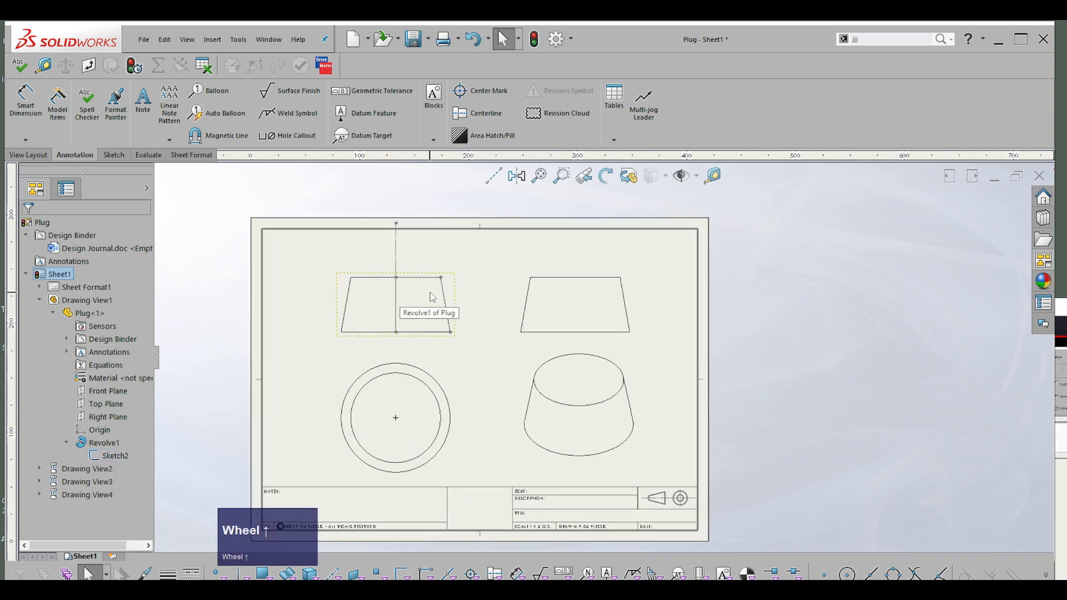
right_click(117, 457)
left_click(141, 476)
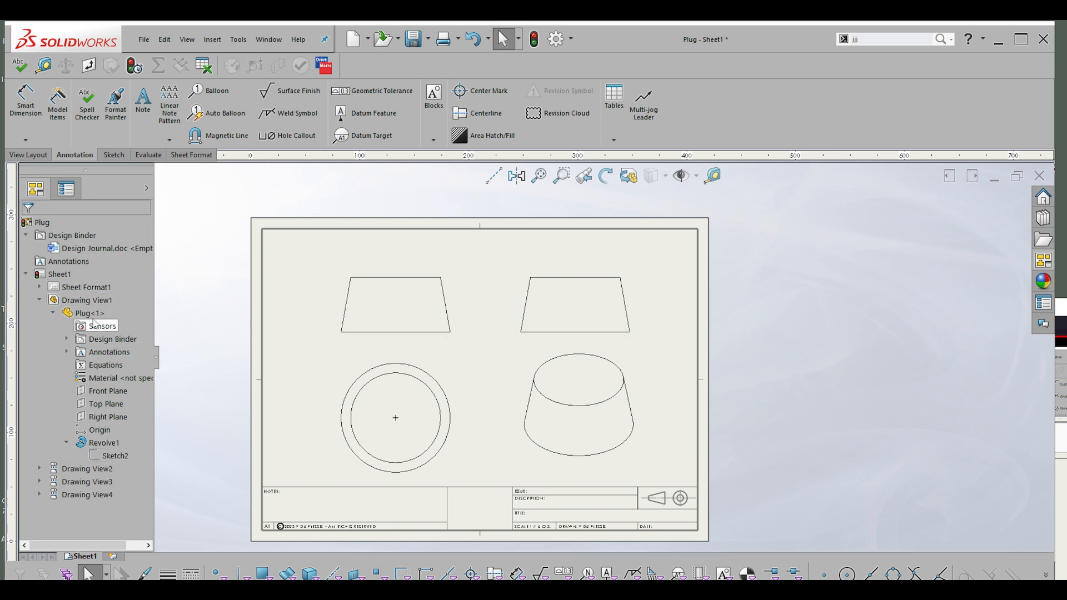
Step: Switch to the Plug.SLDPRT part document and expand its revolve feature down to the profile sketch
right_click_drag(762, 345, 755, 390)
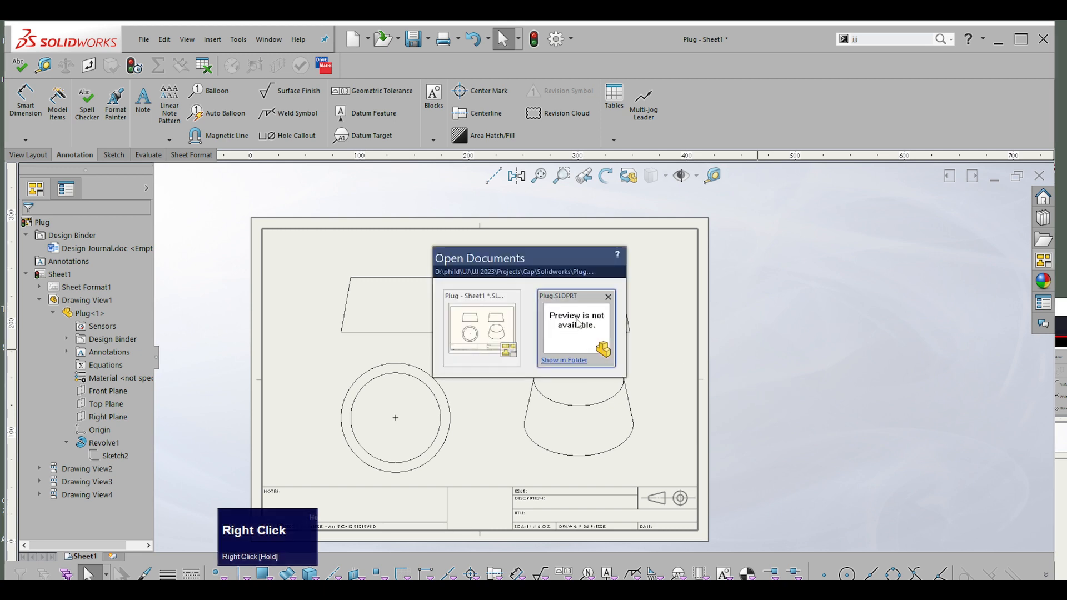
left_click(576, 326)
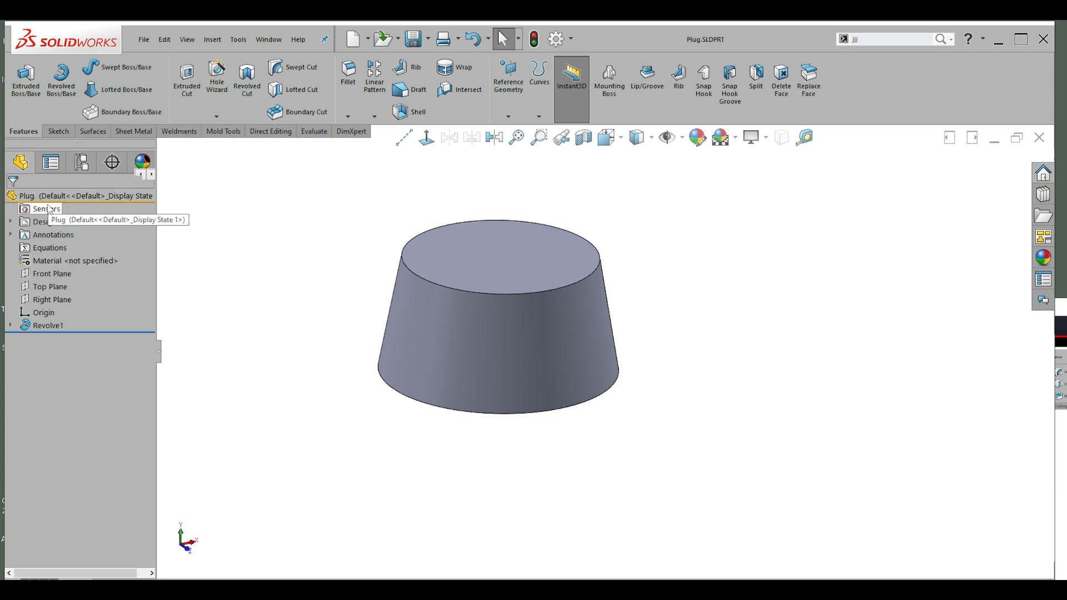
left_click(11, 325)
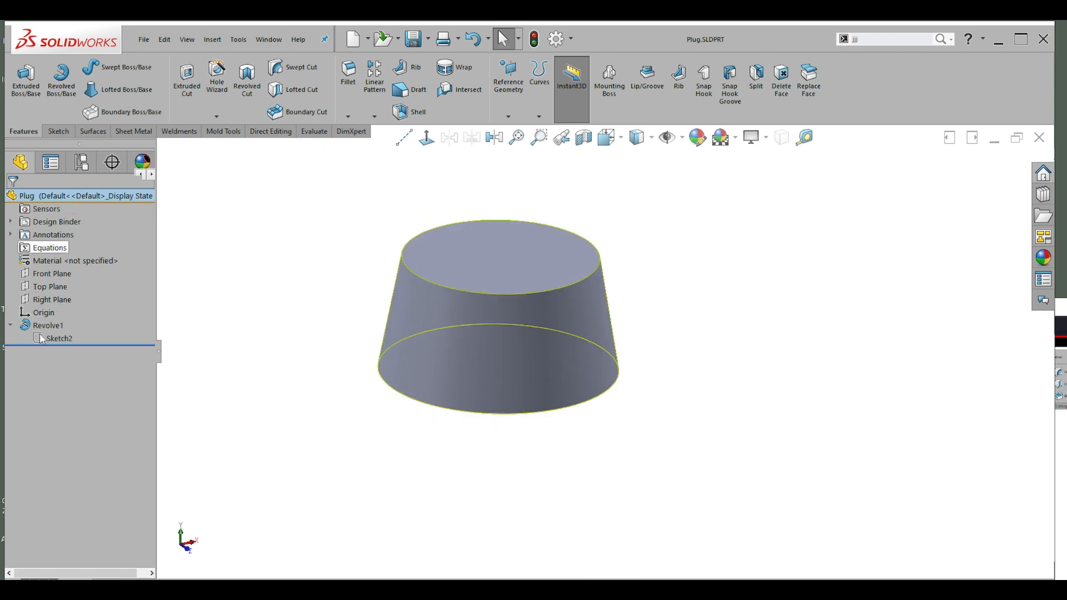
Step: Switch back and forth between the Plug drawing and the Plug part to compare them, ending in the part
right_click_drag(697, 301, 697, 348)
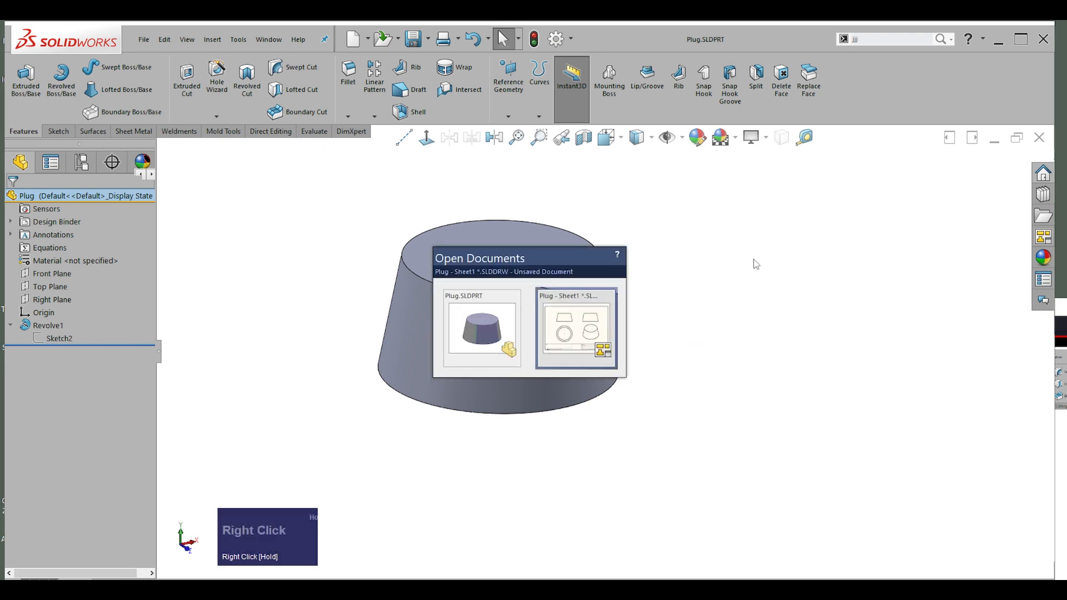
left_click(761, 300)
key("ctrl")
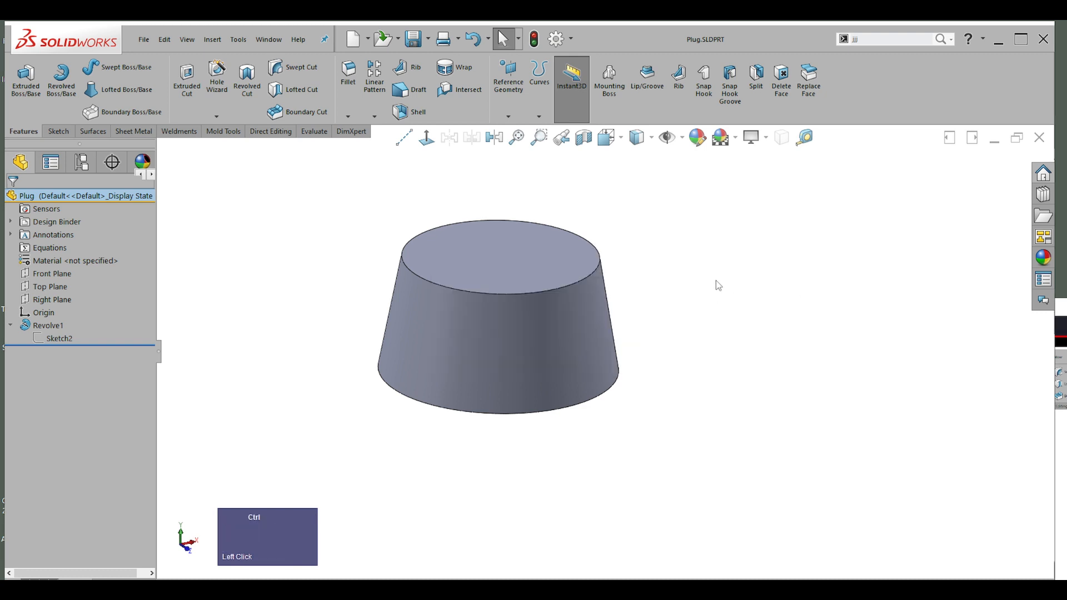
key("ctrl+Tab")
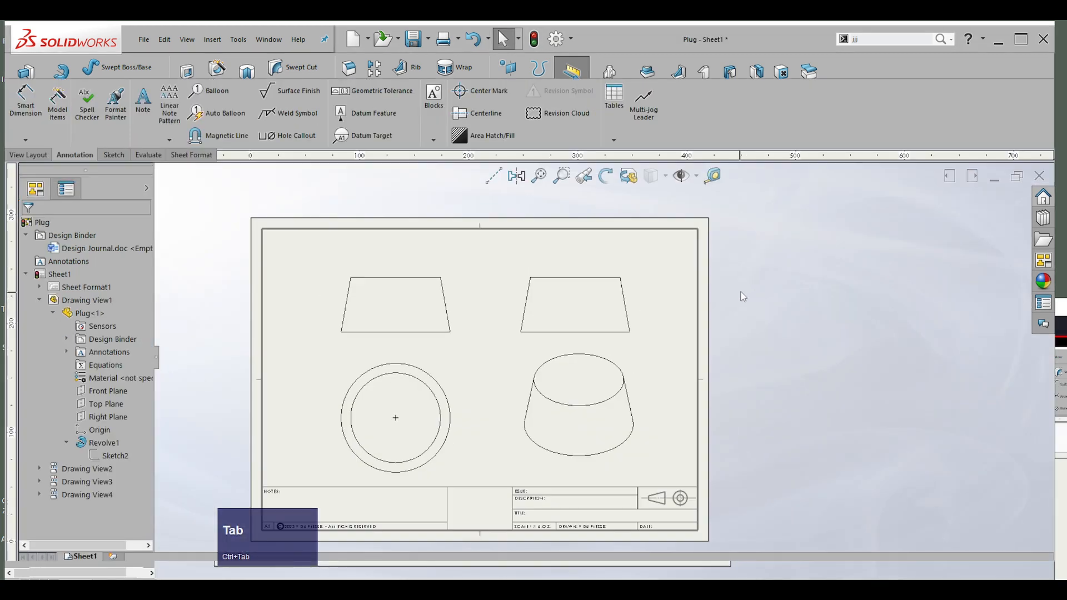
key("ctrl+Tab")
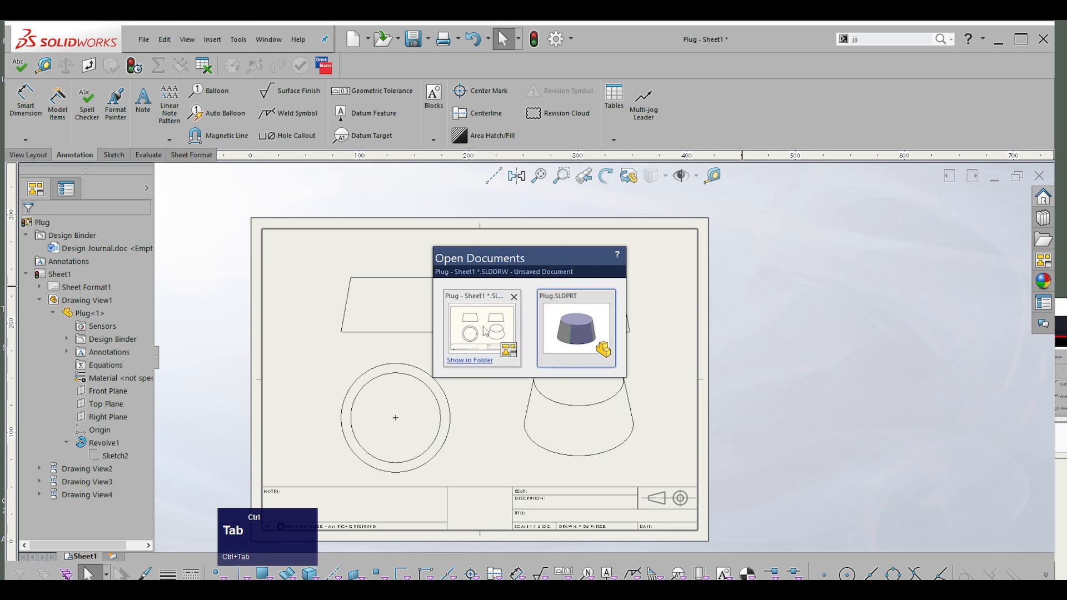
key("ctrl+Tab")
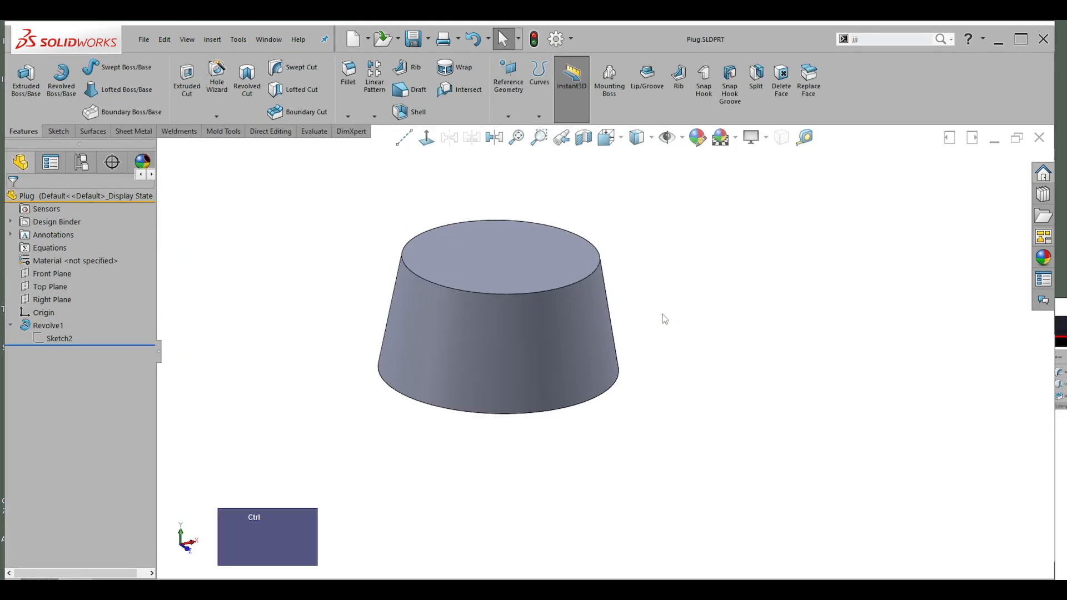
key("ctrl+Tab")
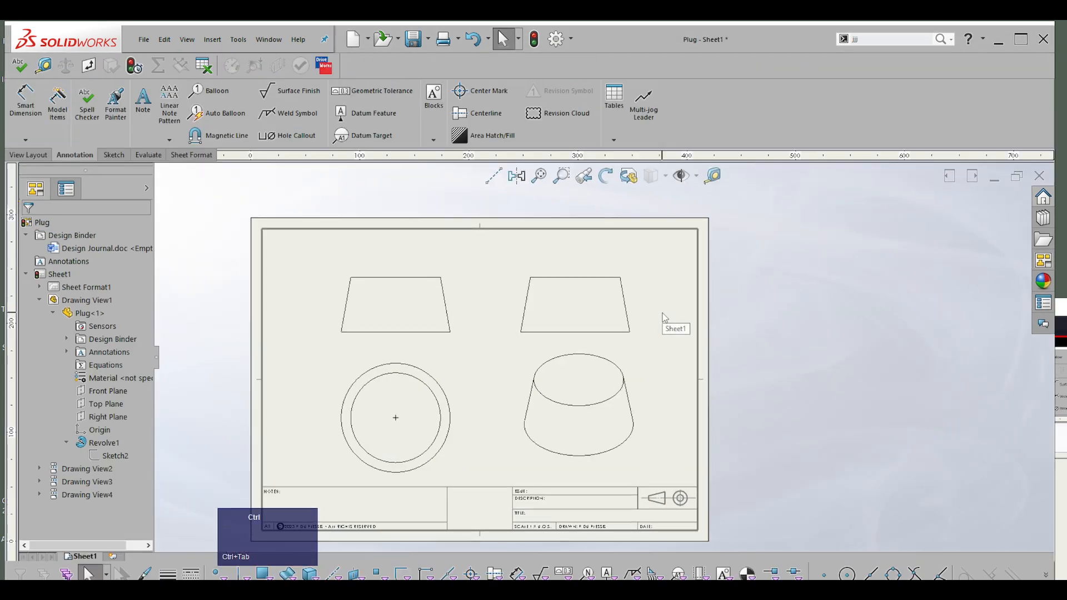
key("ctrl+Tab")
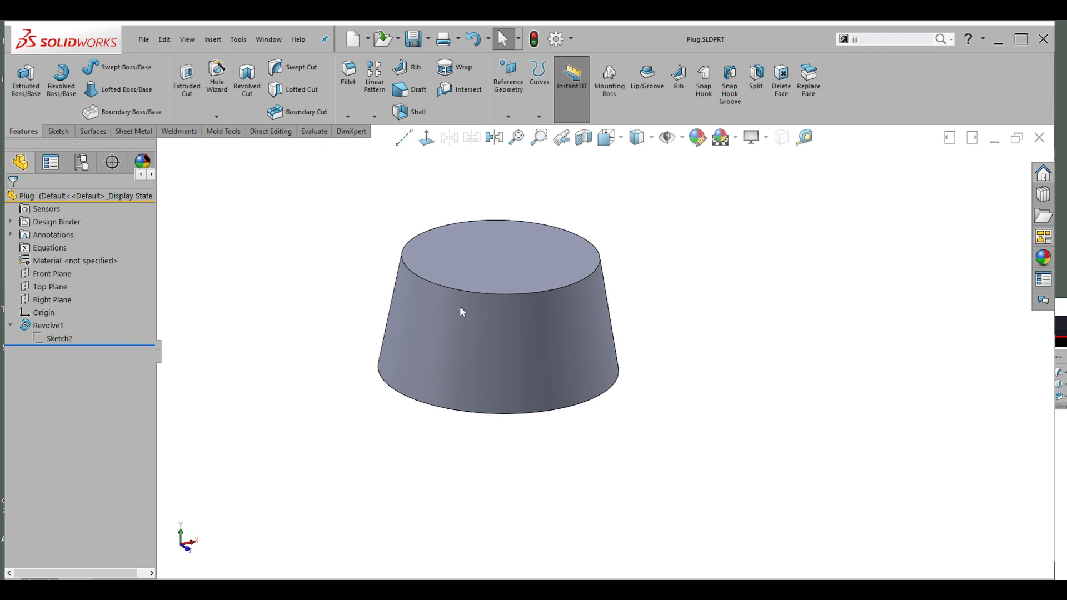
Step: Change the revolved plug's height to 60 mm and its side taper angle to 4° directly on the model
left_click(501, 323)
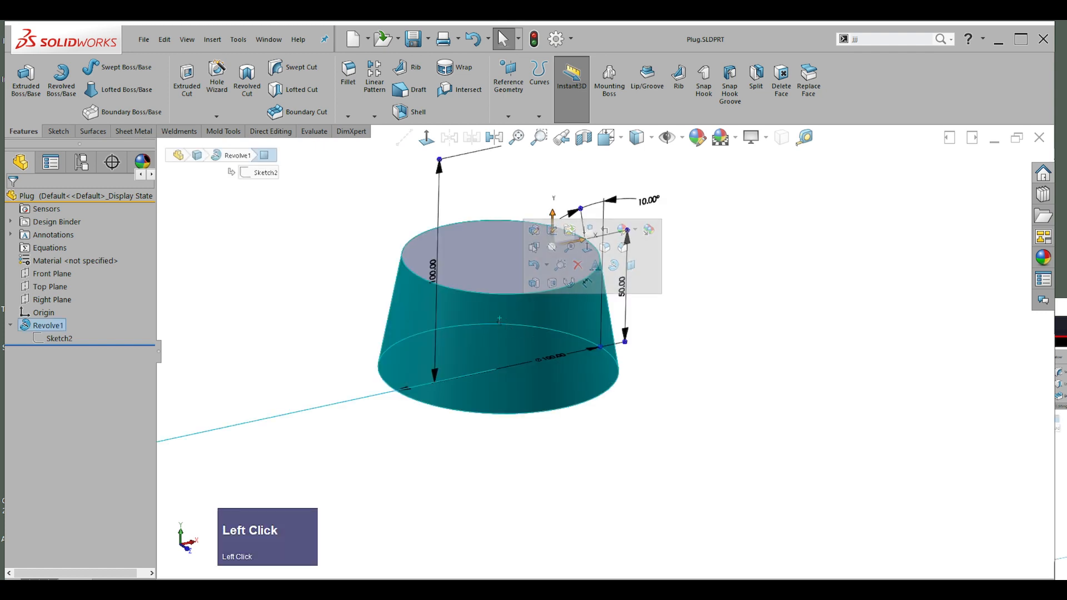
scroll(601, 311, "down", 2)
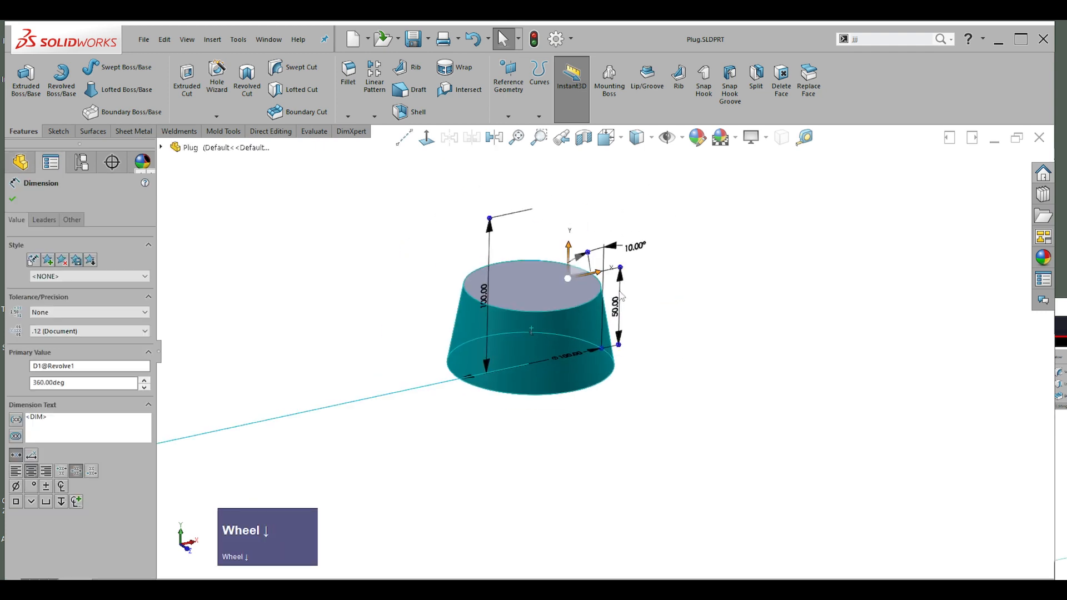
scroll(603, 320, "up", 3)
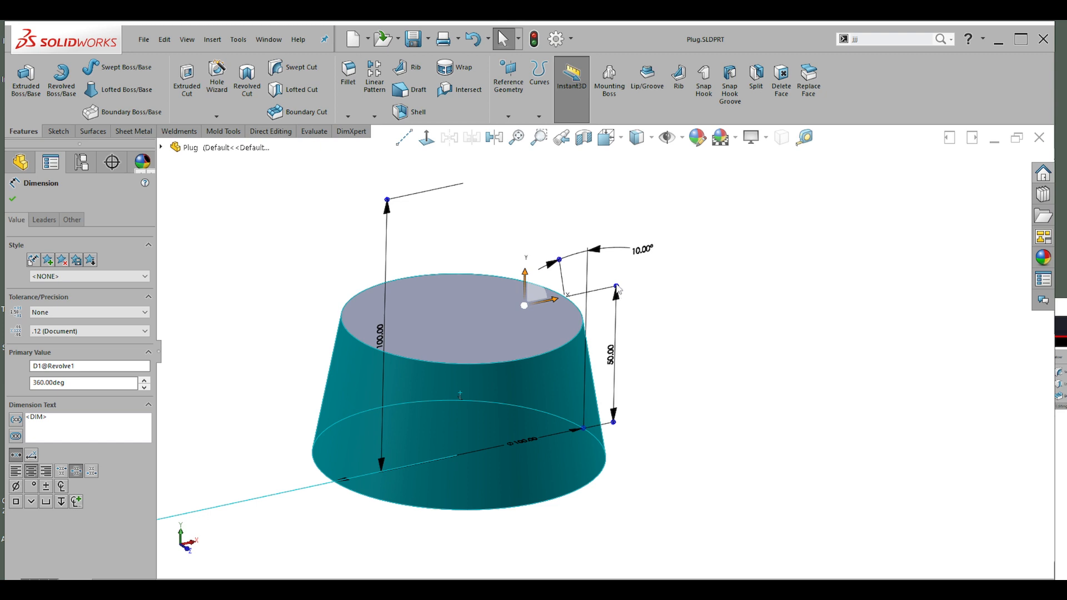
left_click_drag(619, 291, 631, 260)
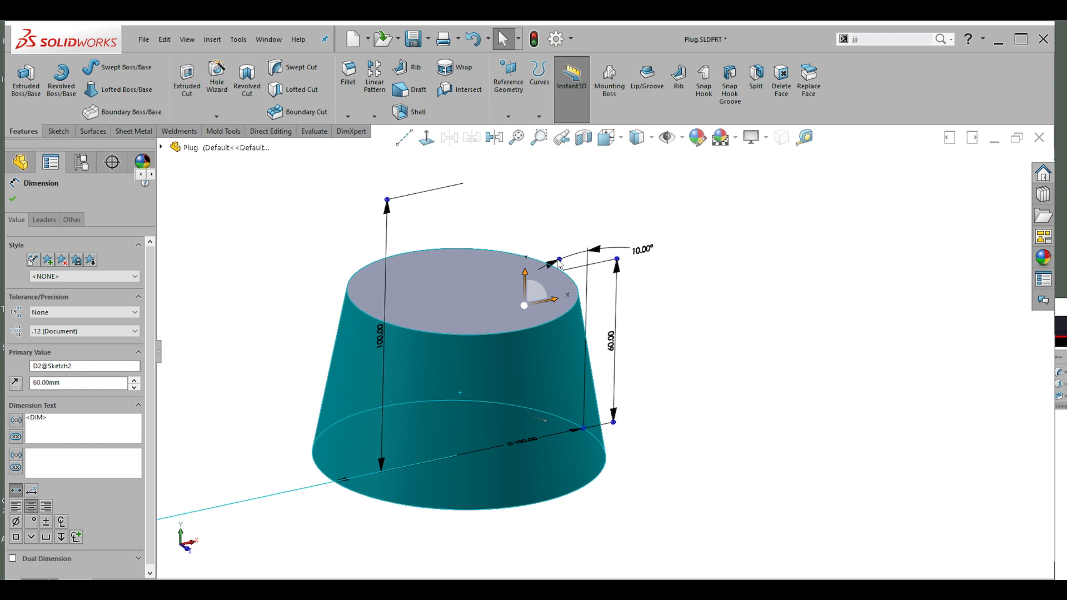
left_click_drag(559, 265, 577, 245)
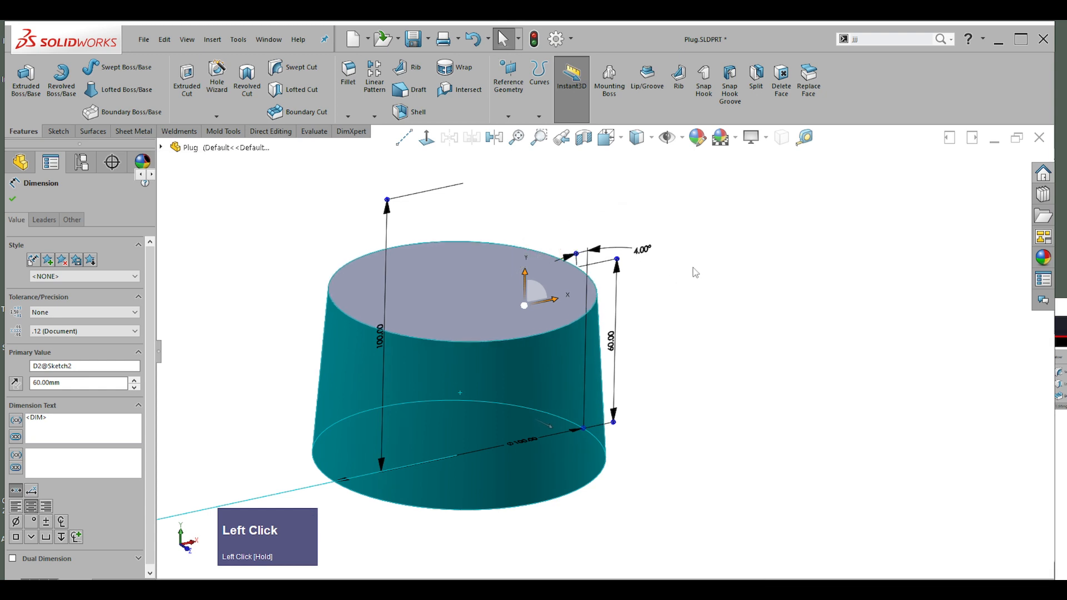
Step: Inspect the revolved plug's driving dimensions on the model through its top and side faces
left_click(695, 274)
left_click(526, 303)
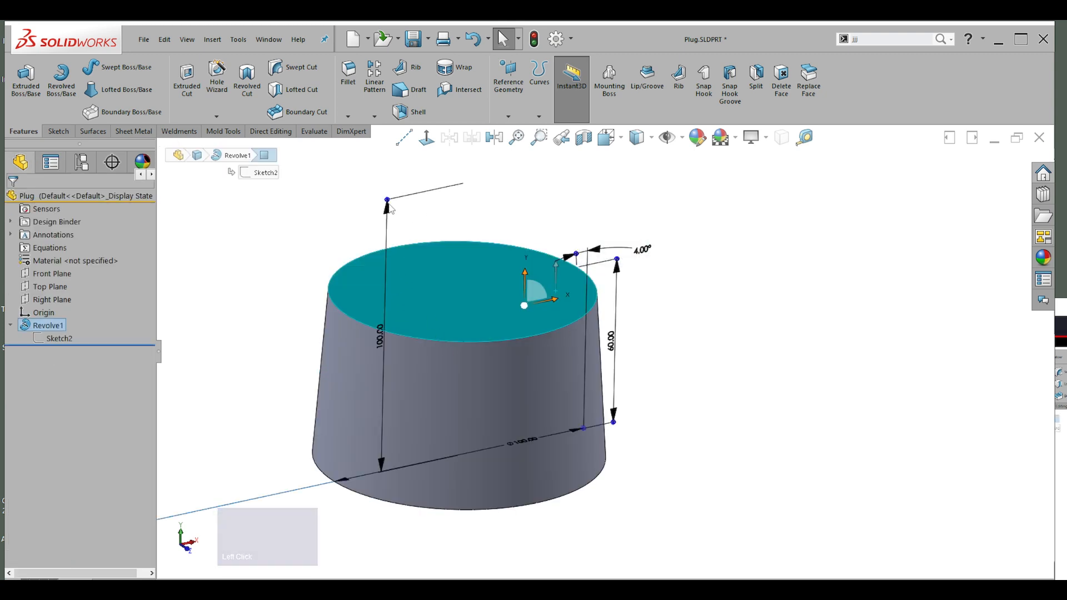
scroll(547, 420, "down", 2)
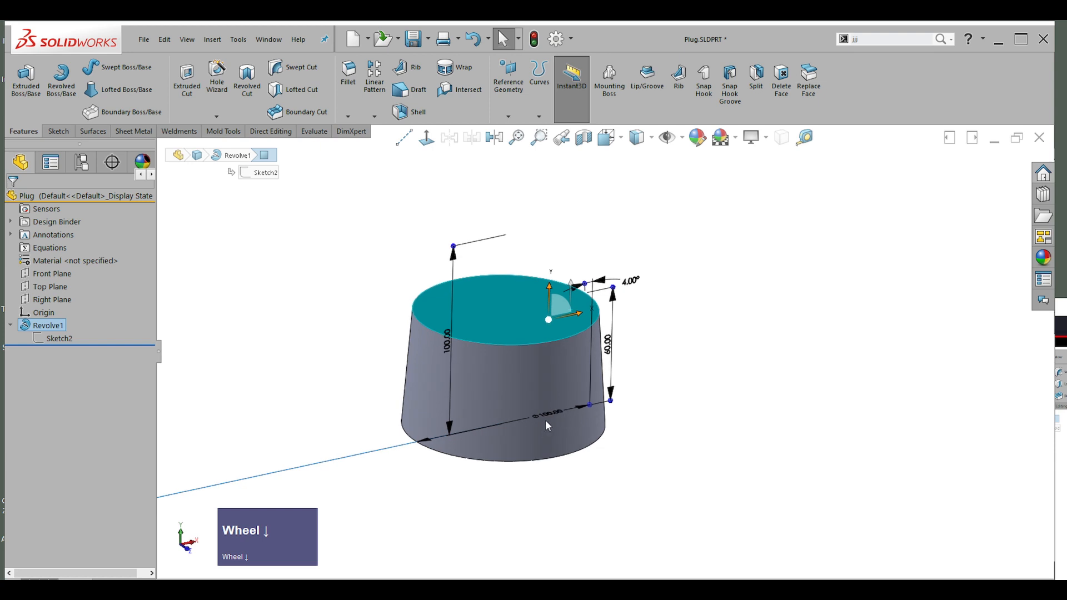
scroll(611, 393, "down", 4)
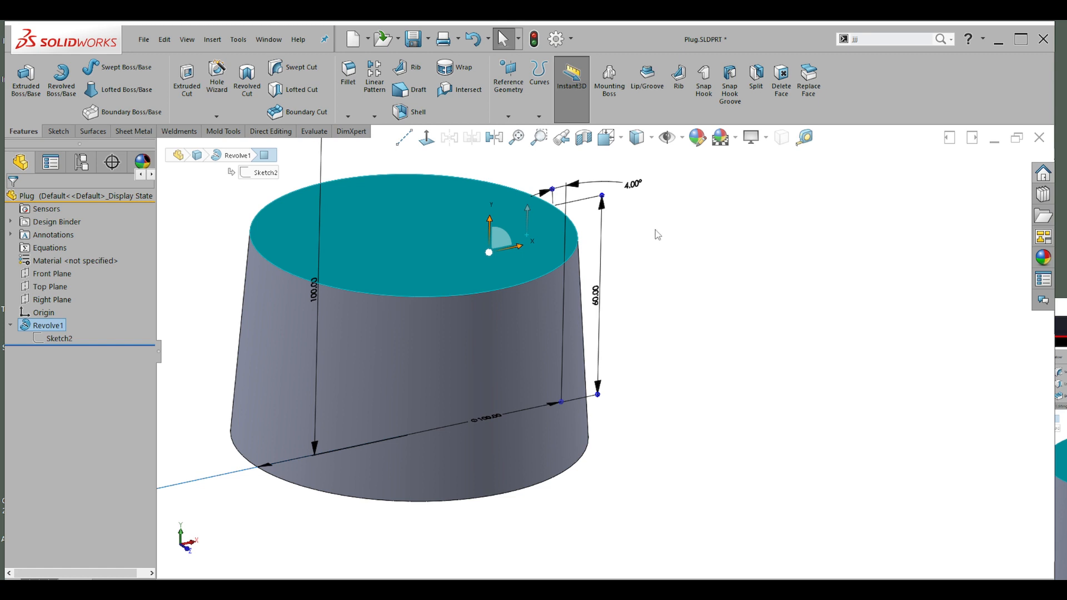
left_click(645, 239)
left_click(544, 336)
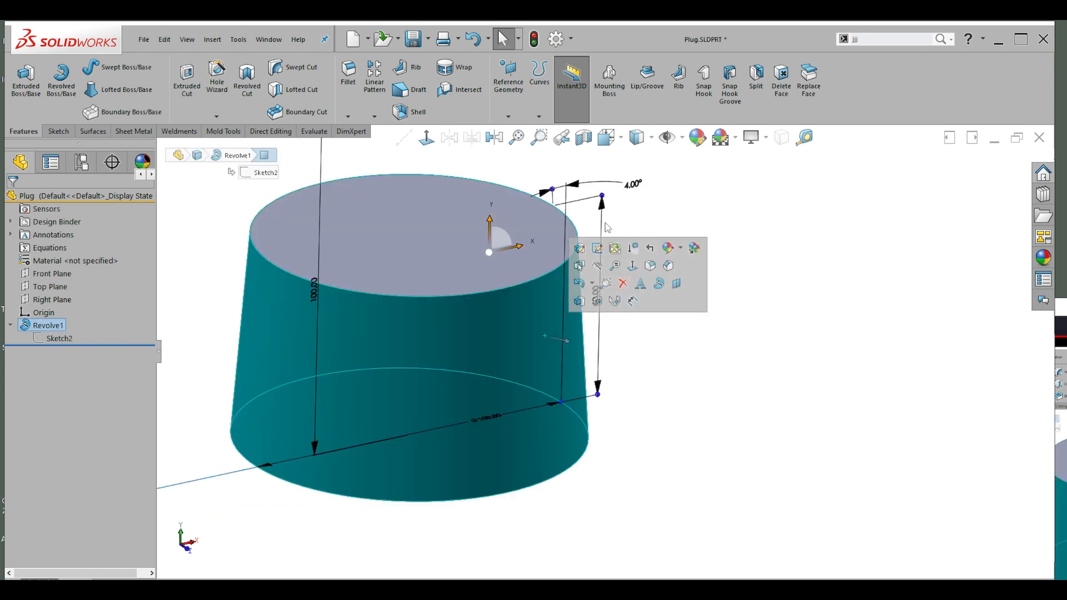
left_click(706, 211)
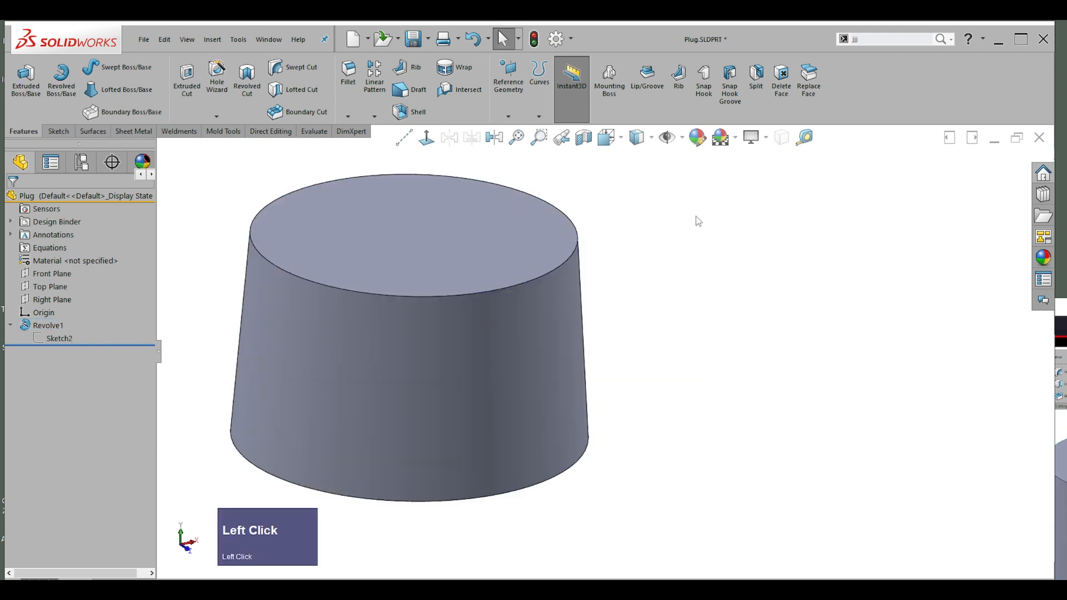
left_click(541, 336)
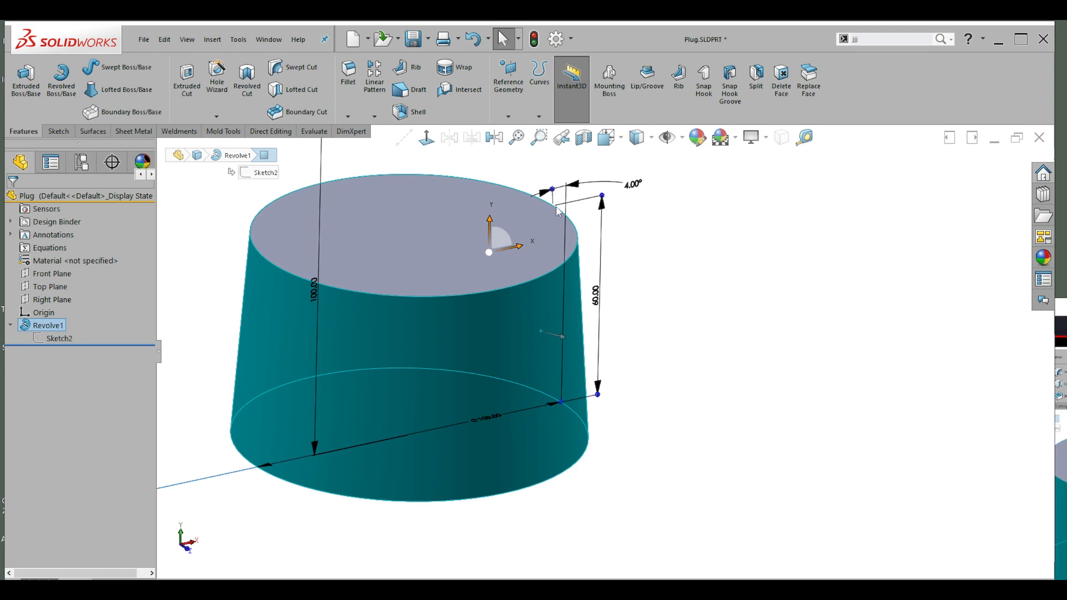
left_click(415, 247)
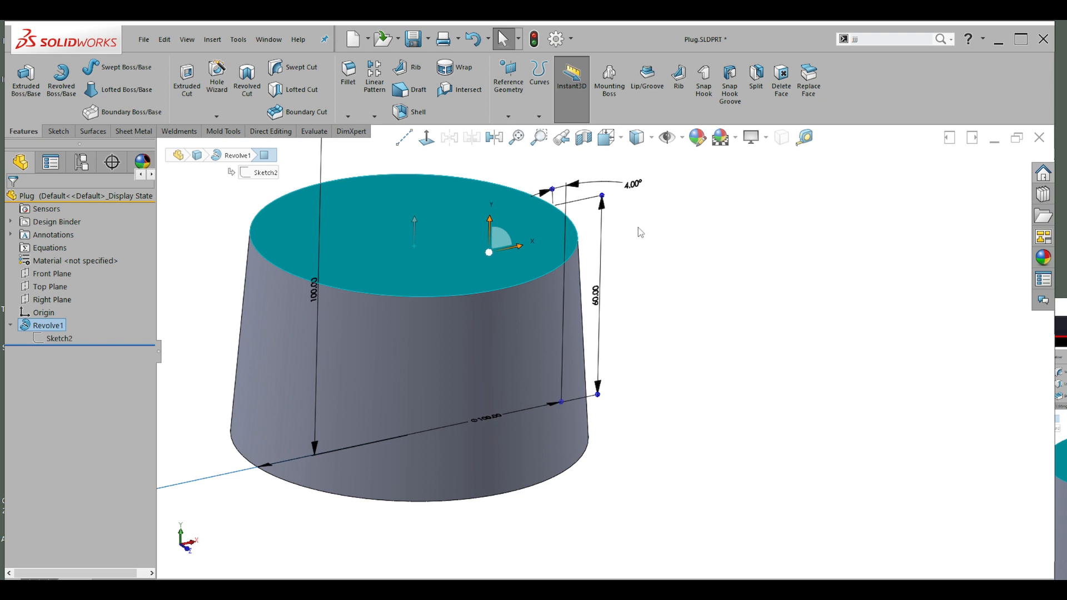
left_click(704, 253)
scroll(571, 291, "down", 2)
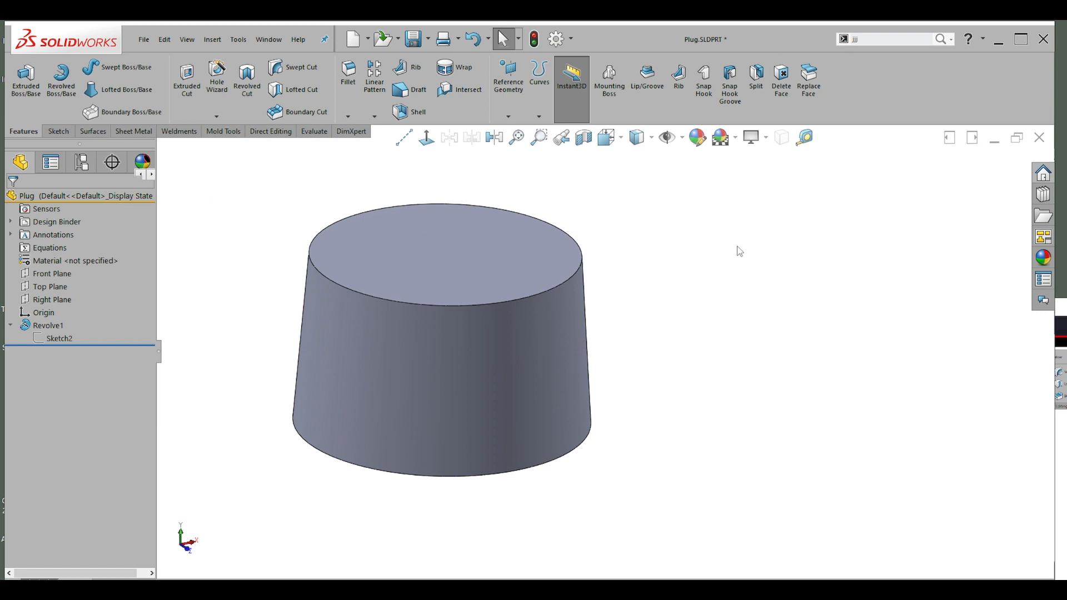
Step: Switch from the Plug part to the Plug drawing and look over its four views
right_click_drag(684, 243, 702, 312)
left_click(687, 240)
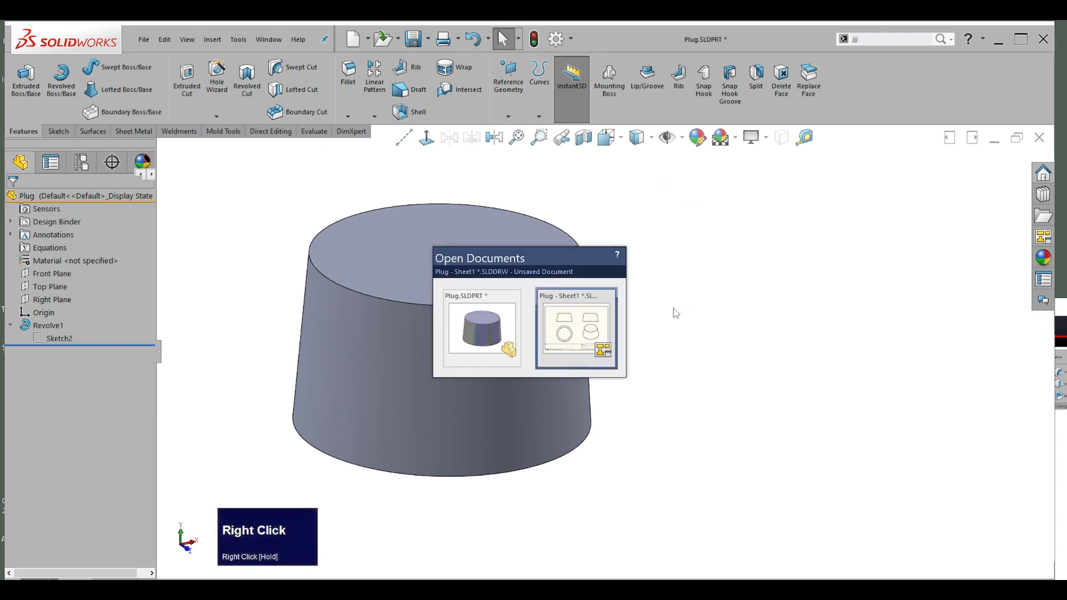
left_click(601, 319)
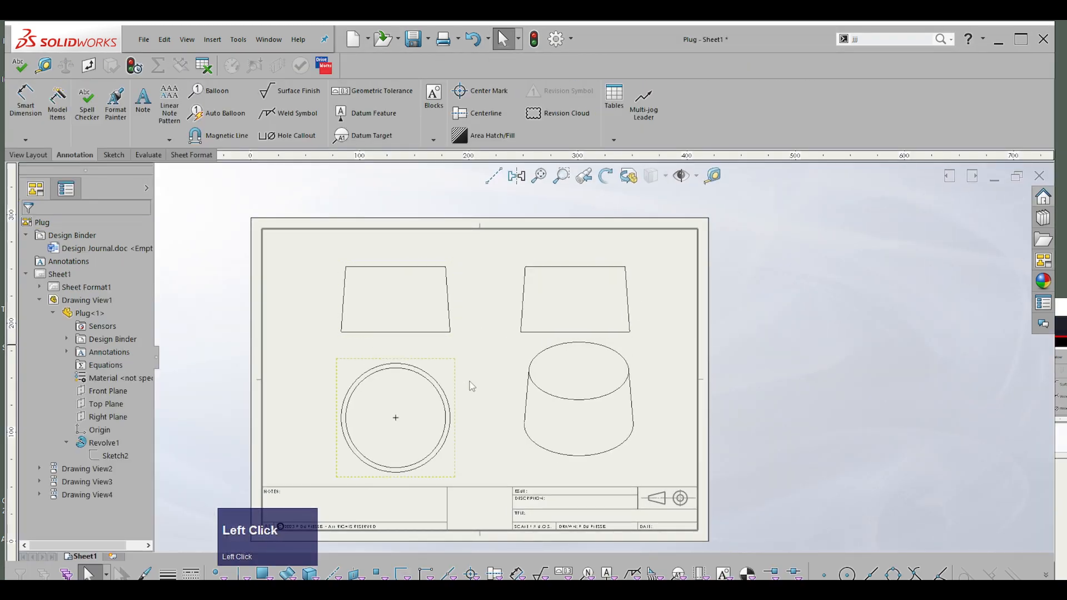
scroll(481, 371, "down", 2)
scroll(489, 406, "down", 2)
scroll(621, 358, "down", 2)
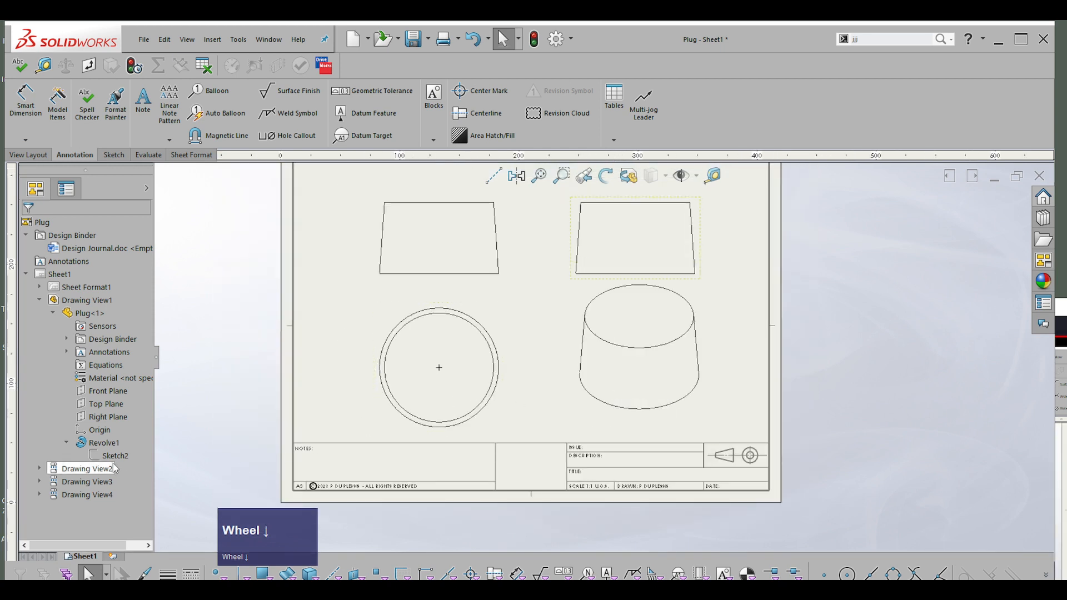
Step: Start inserting Model Items into the front drawing view with the entire model as the source
left_click(503, 223)
scroll(524, 345, "down", 2)
scroll(578, 266, "up", 4)
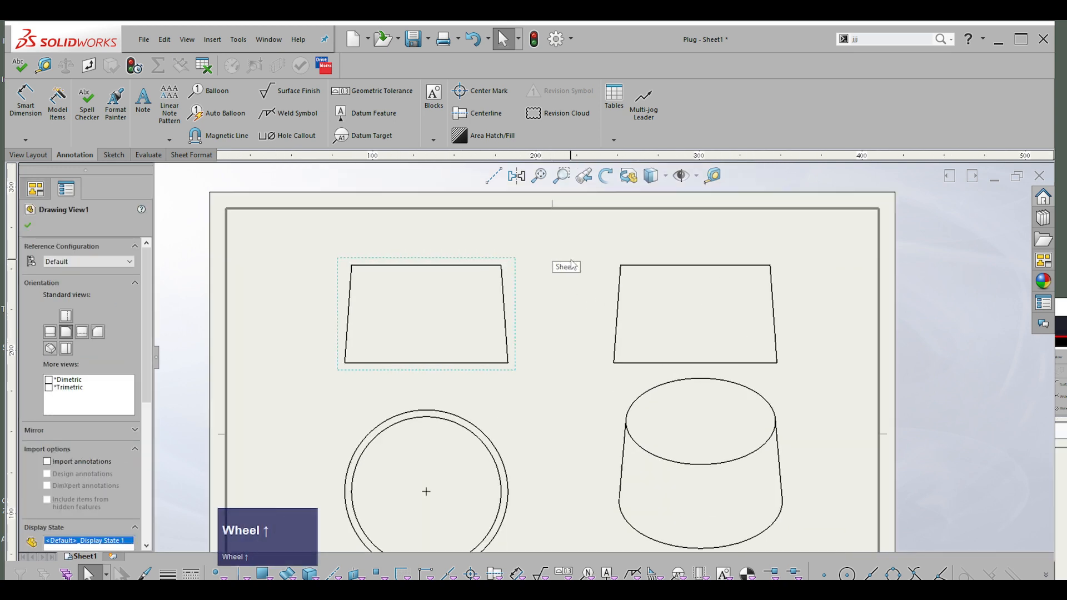
scroll(529, 255, "down", 2)
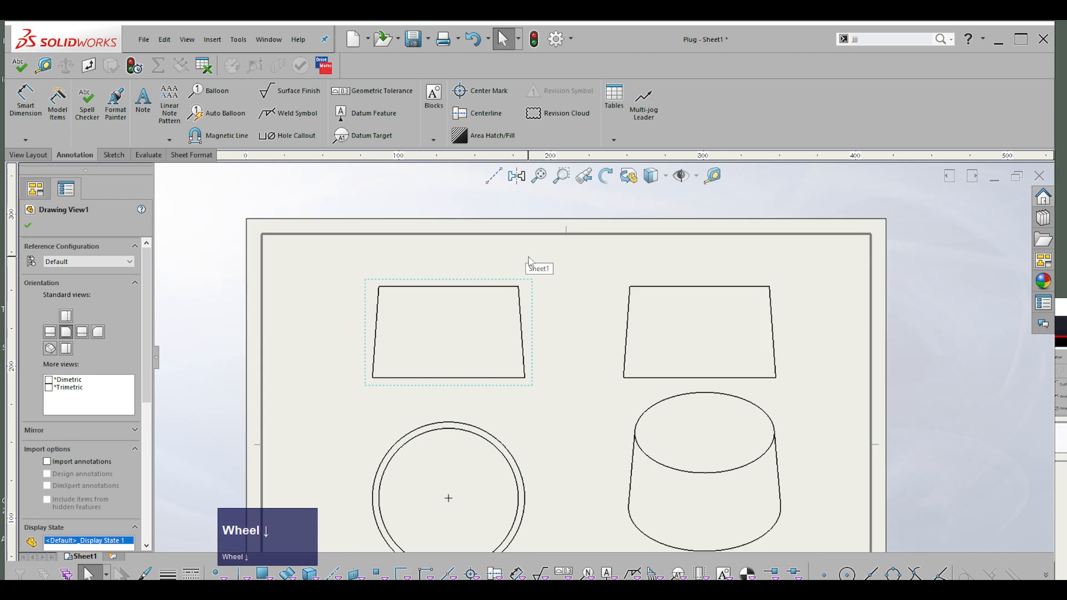
scroll(530, 259, "up", 1)
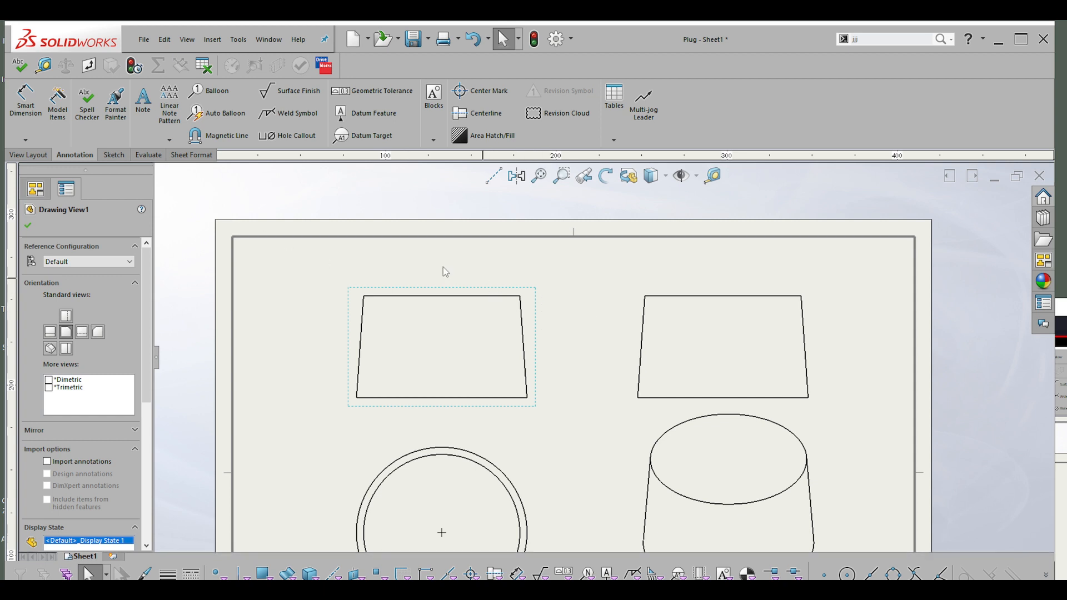
left_click(59, 113)
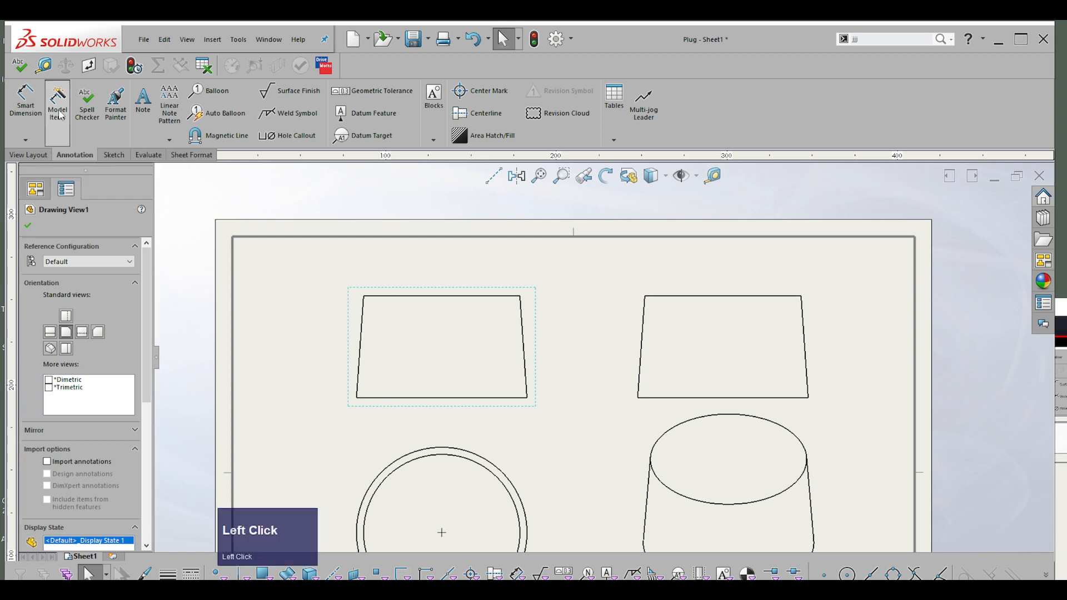
scroll(115, 349, "down", 3)
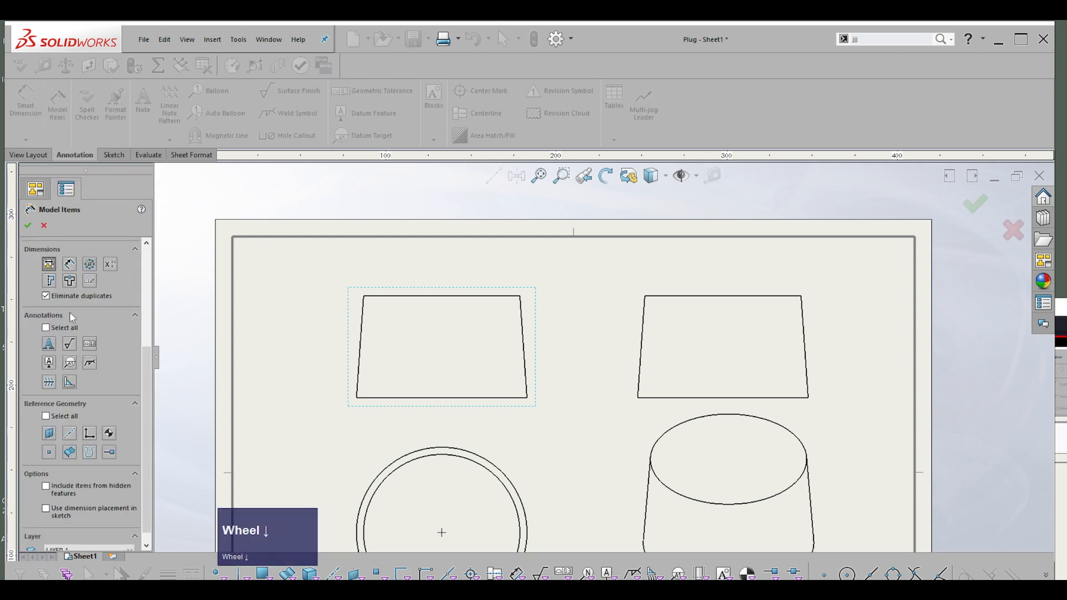
scroll(73, 317, "up", 3)
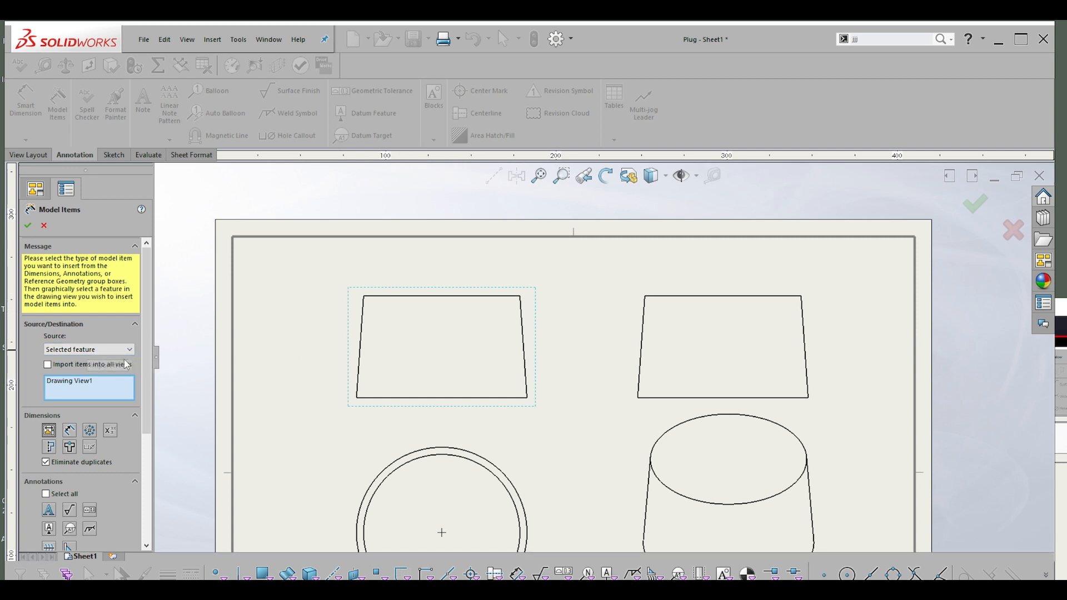
left_click(89, 349)
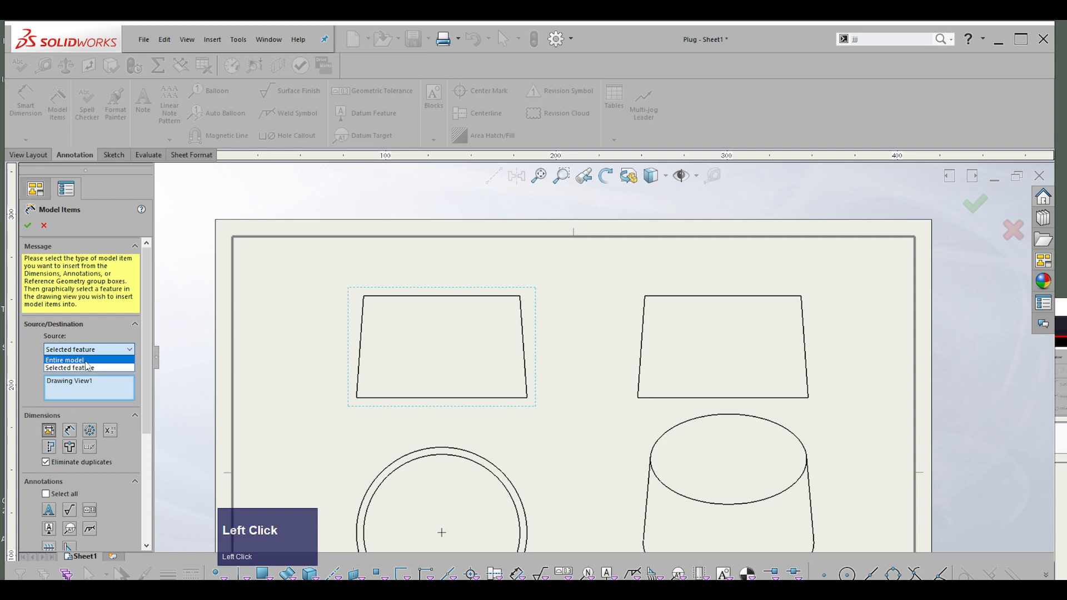
left_click(87, 361)
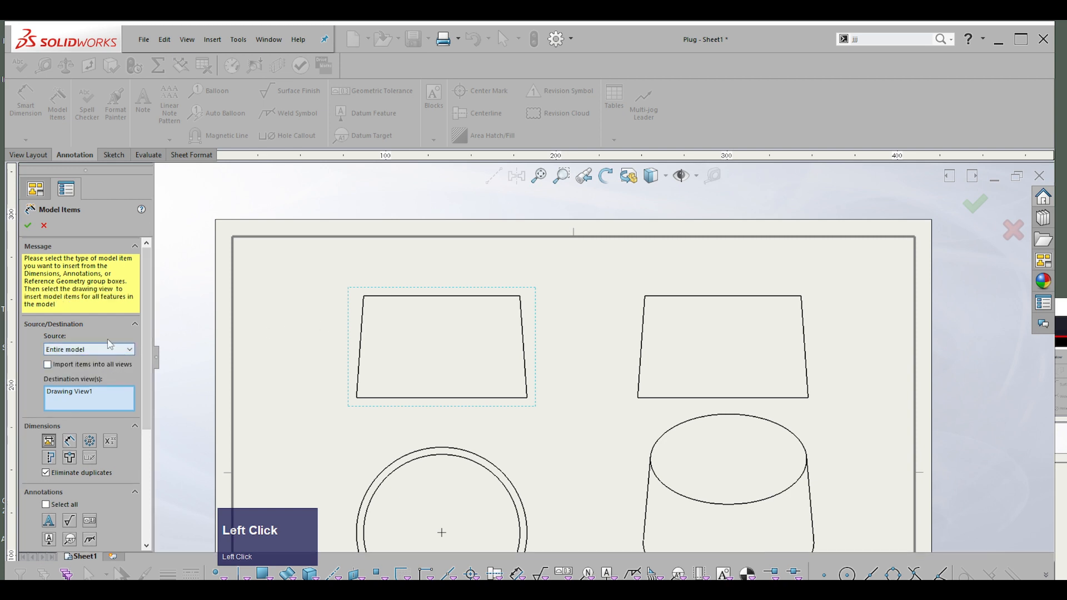
Step: Include reference planes among the model items and insert the items into the front view
scroll(98, 337, "down", 3)
scroll(94, 328, "up", 3)
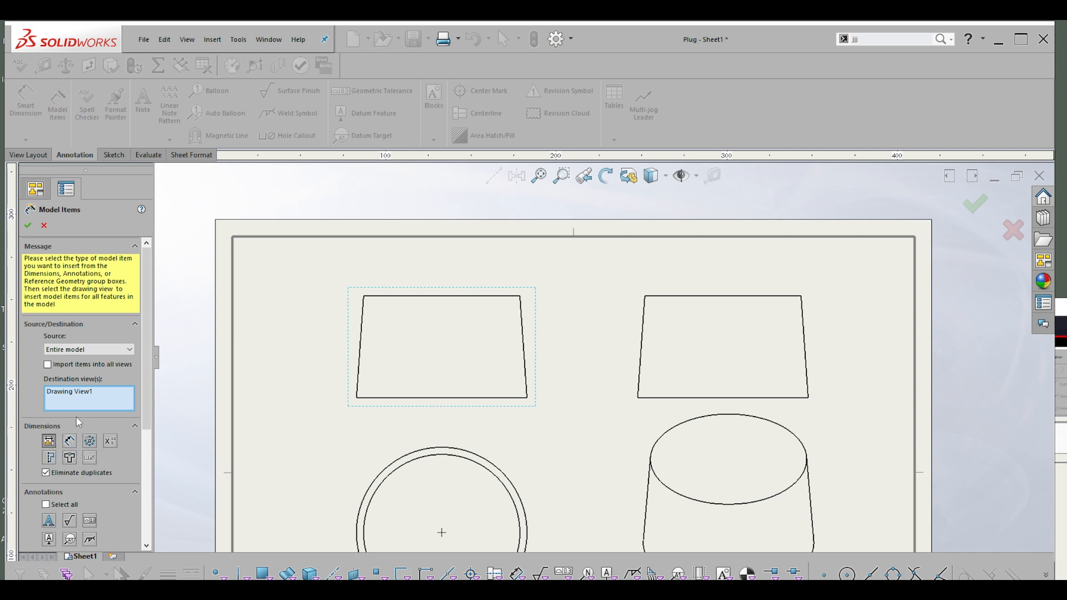
scroll(81, 417, "down", 3)
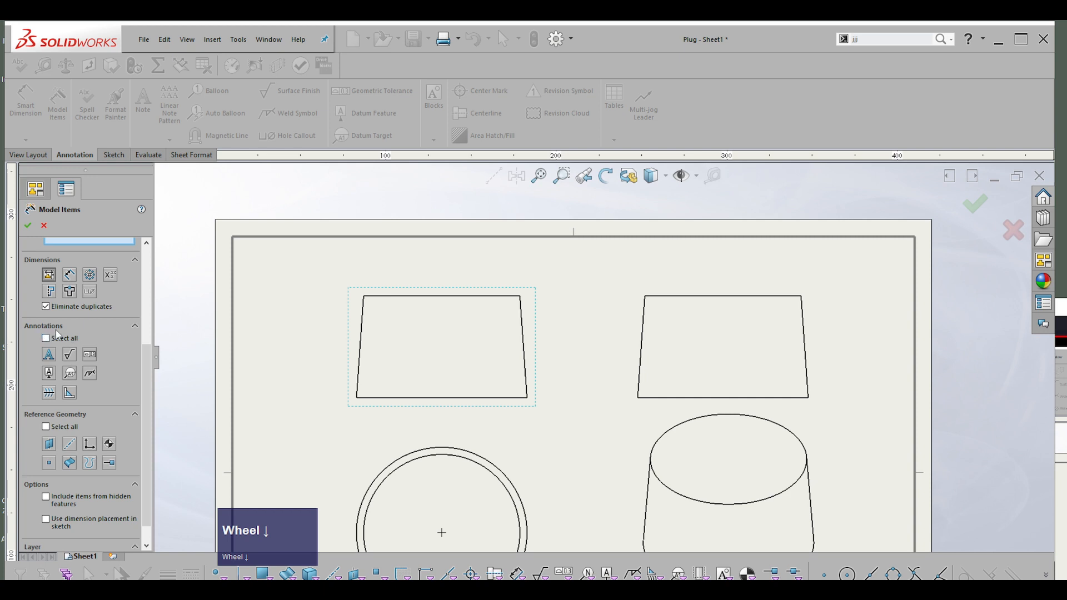
scroll(50, 428, "down", 1)
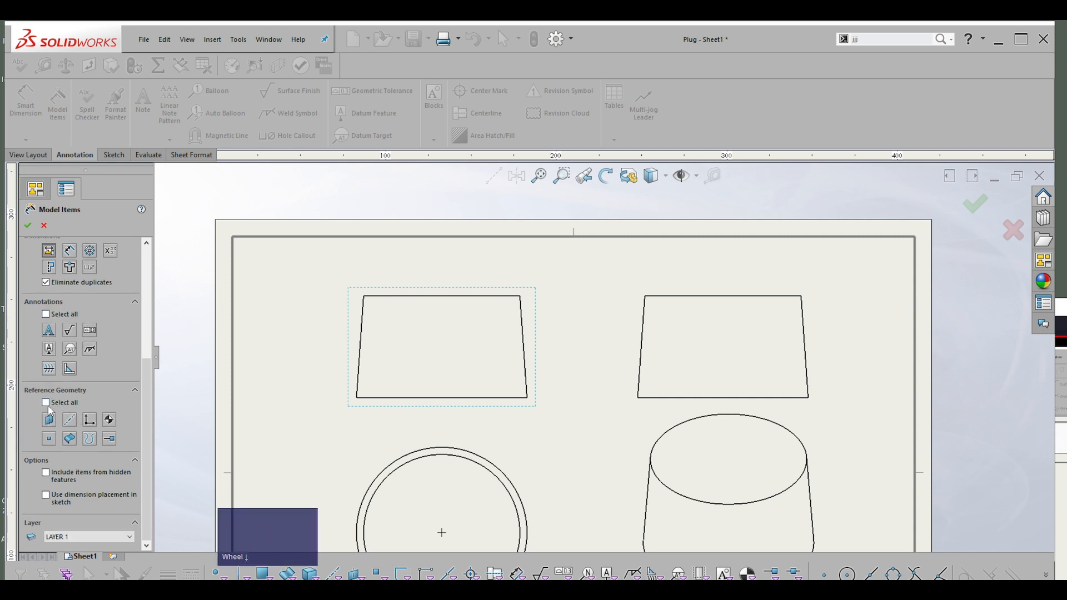
left_click(52, 422)
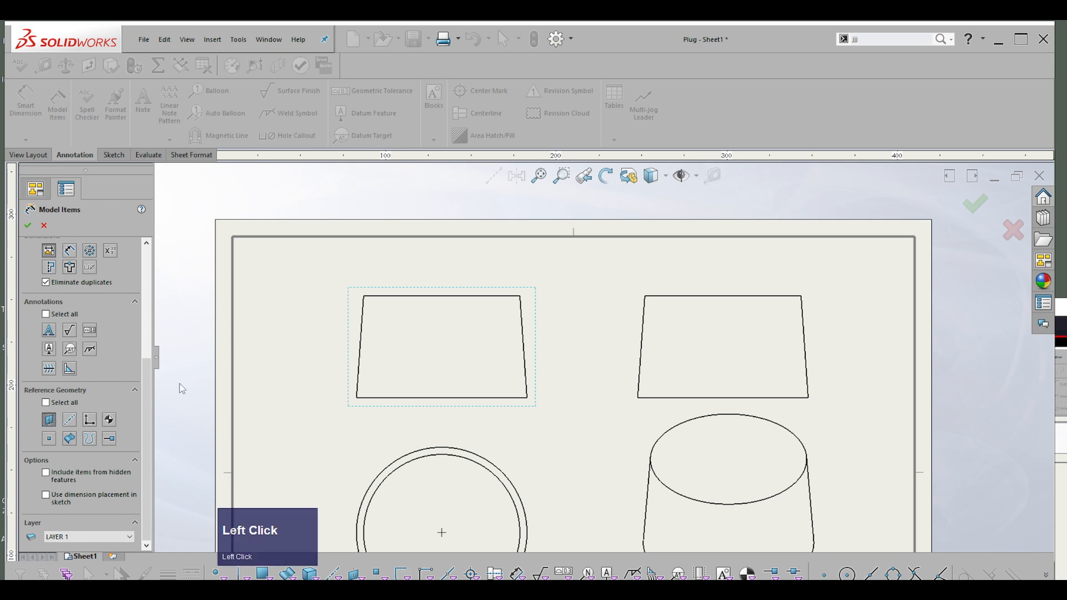
scroll(104, 469, "down", 1)
scroll(115, 445, "up", 5)
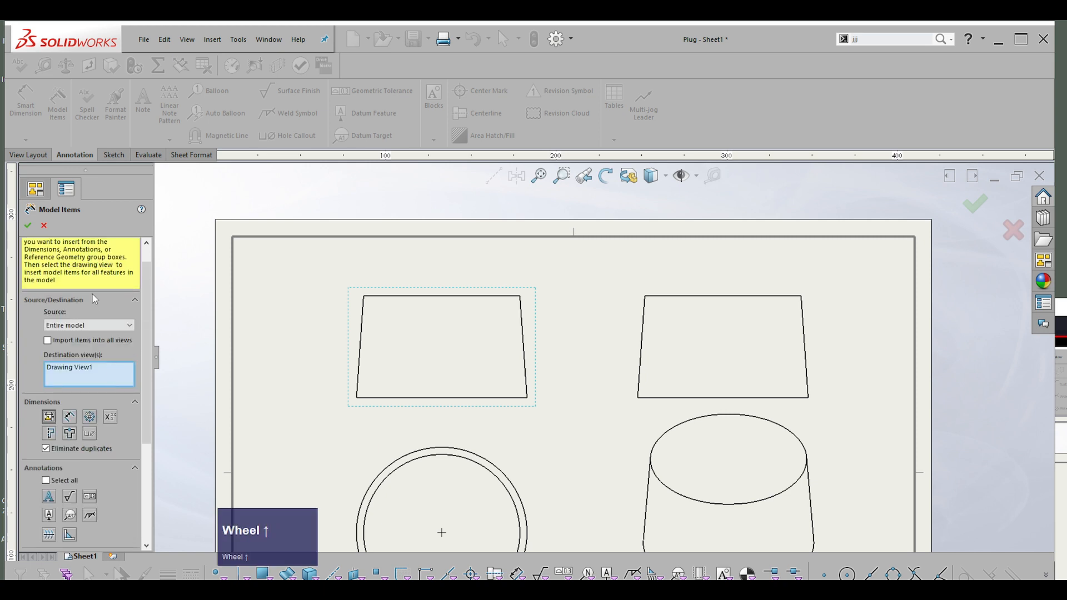
scroll(94, 300, "up", 1)
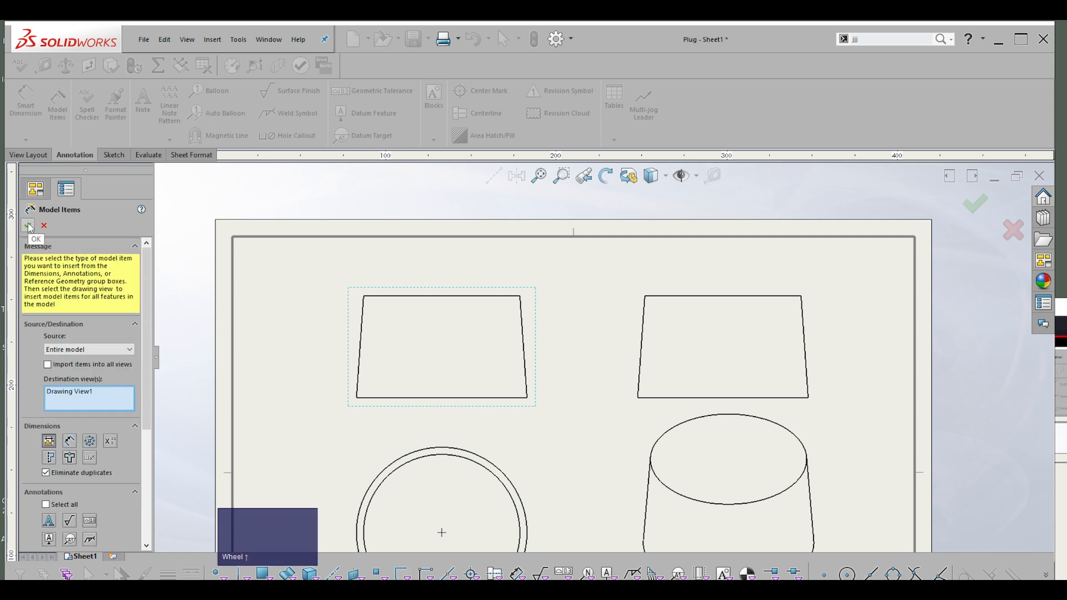
left_click(28, 226)
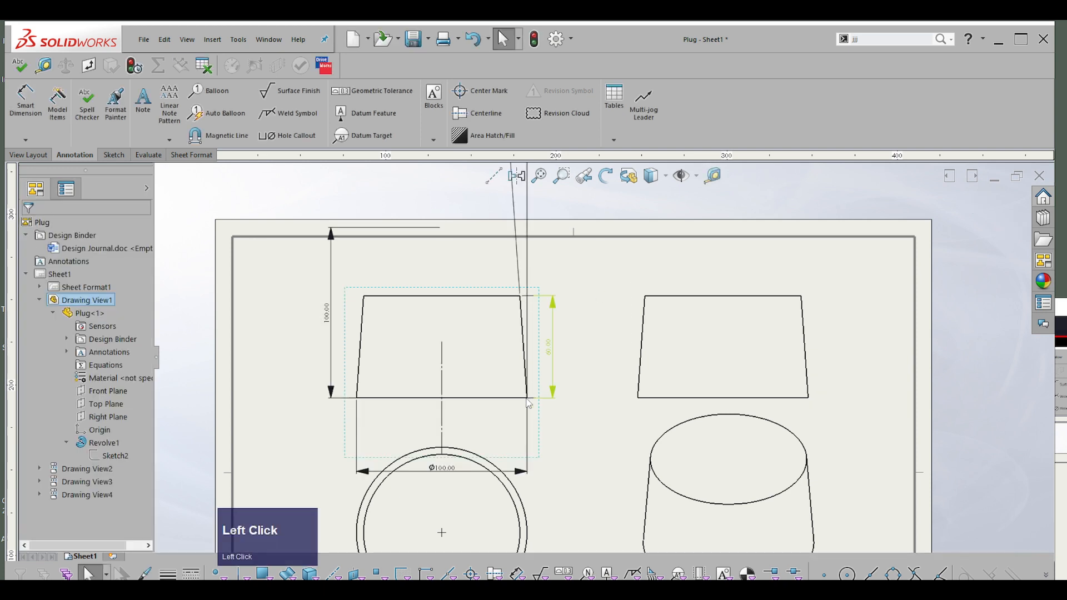
Step: Delete the projected circular view below the front view
scroll(504, 369, "up", 4)
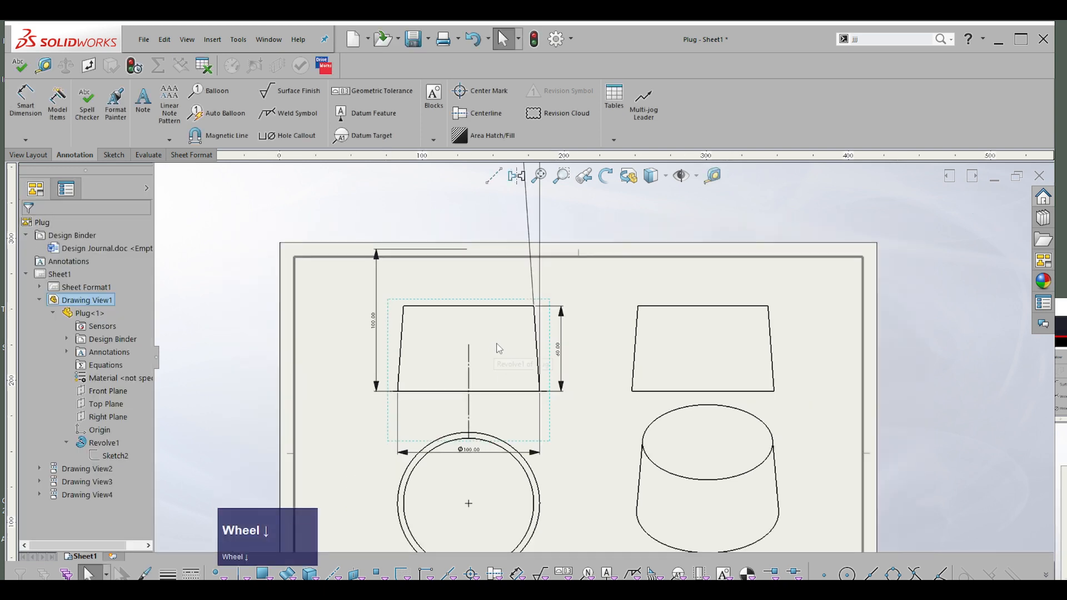
scroll(580, 450, "up", 2)
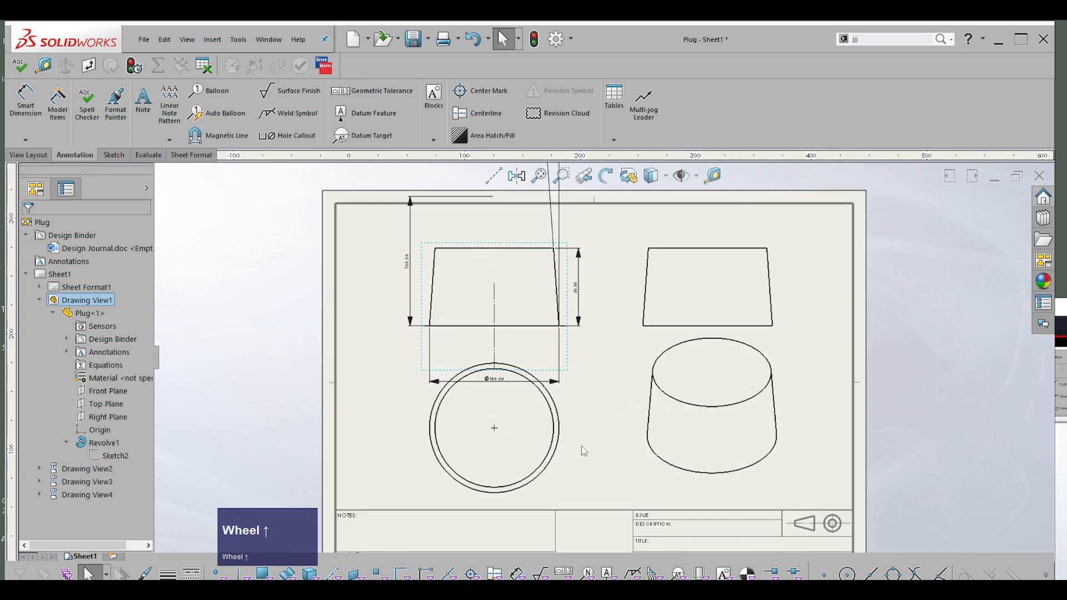
scroll(594, 389, "down", 1)
scroll(601, 306, "up", 1)
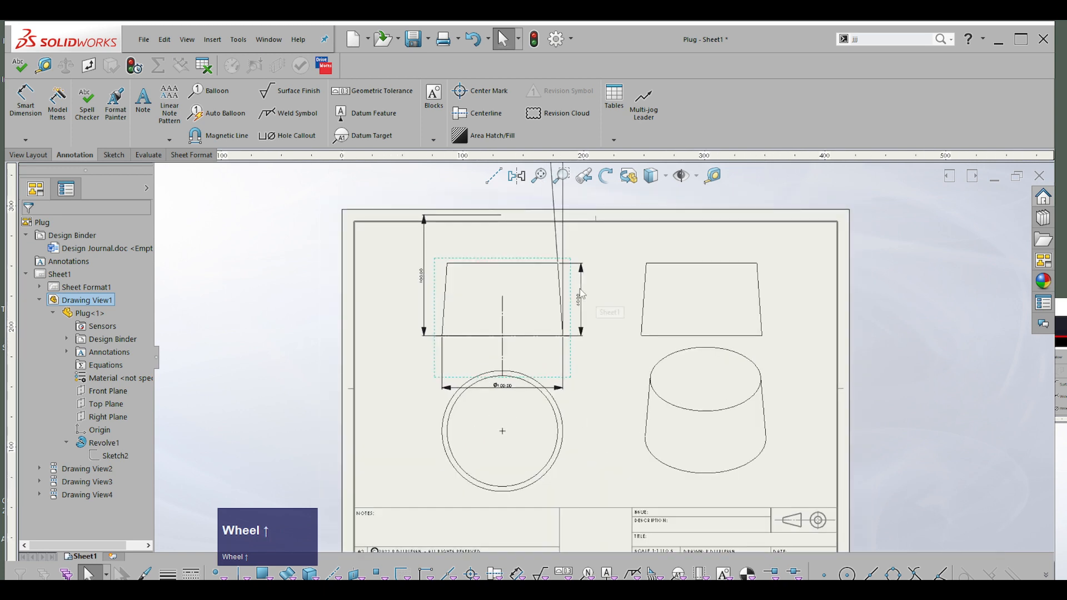
left_click(569, 422)
key("Delete")
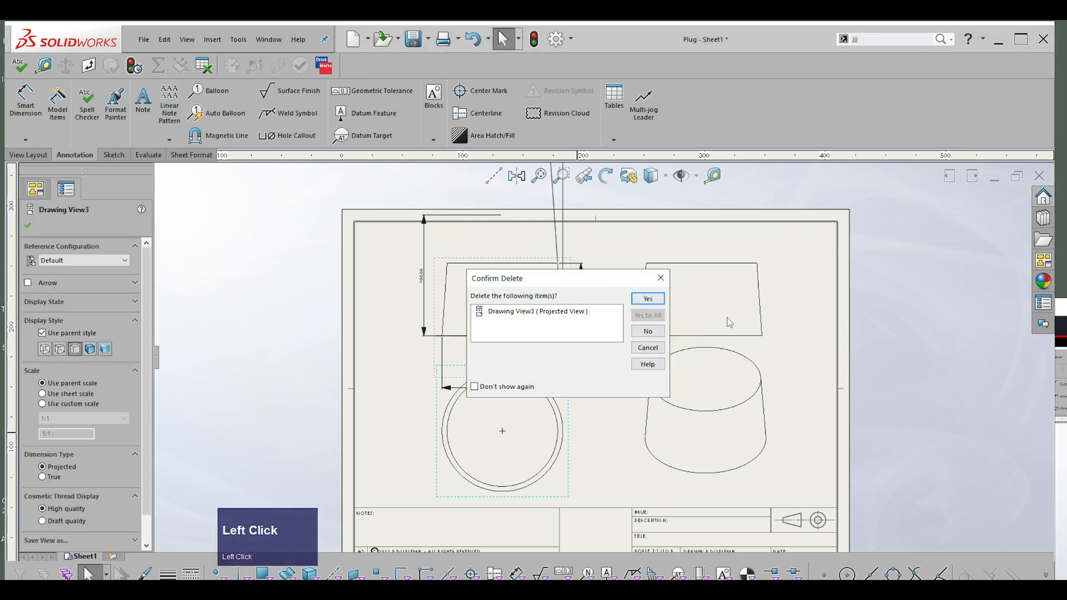
left_click(648, 299)
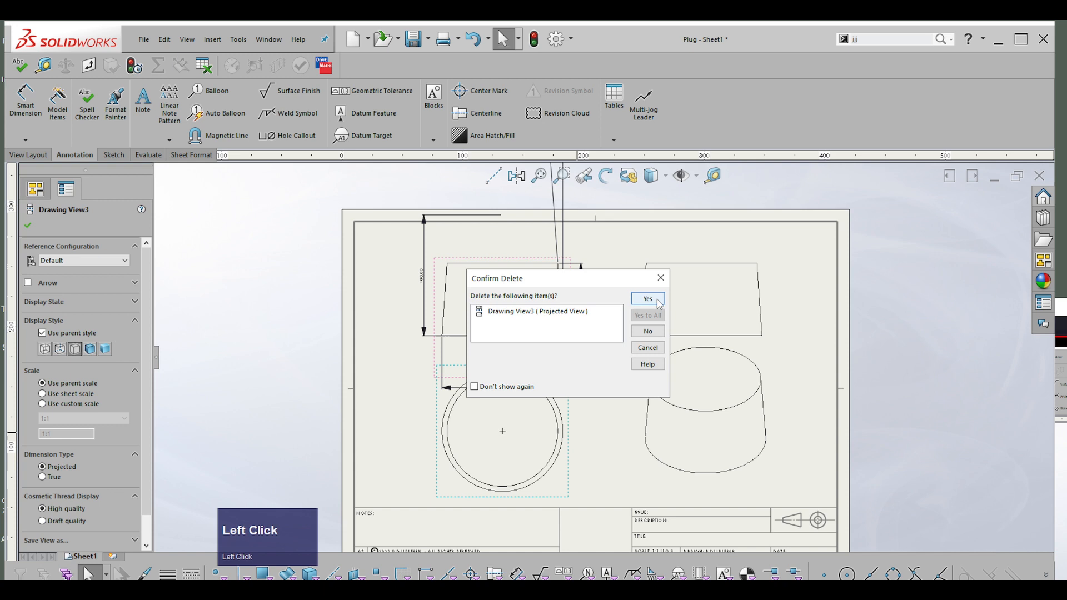
Step: Delete the projected side view and the projected isometric view from the drawing sheet
left_click(772, 307)
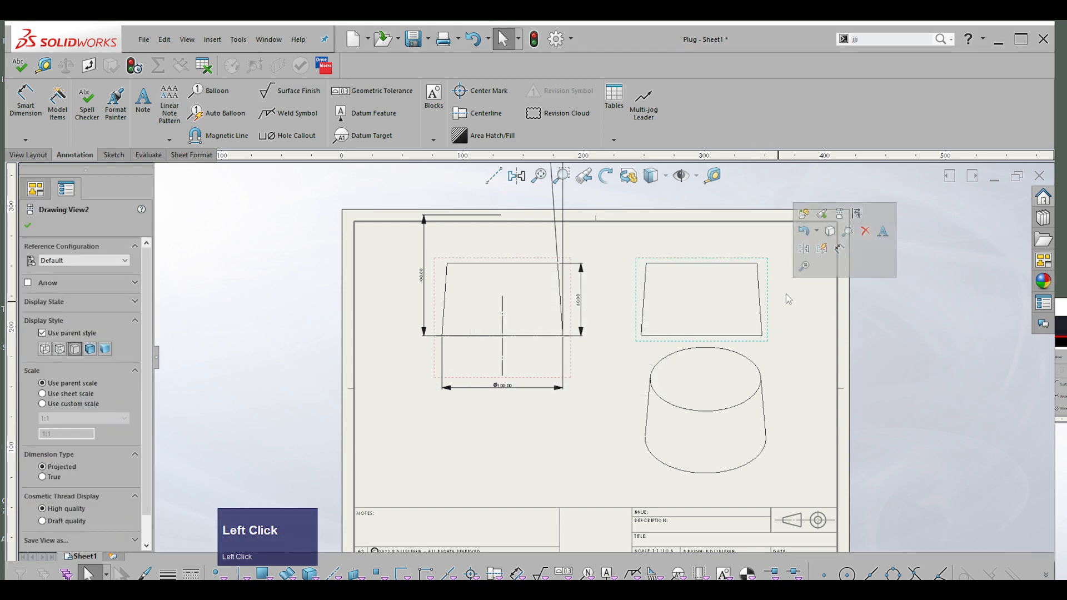
left_click(866, 232)
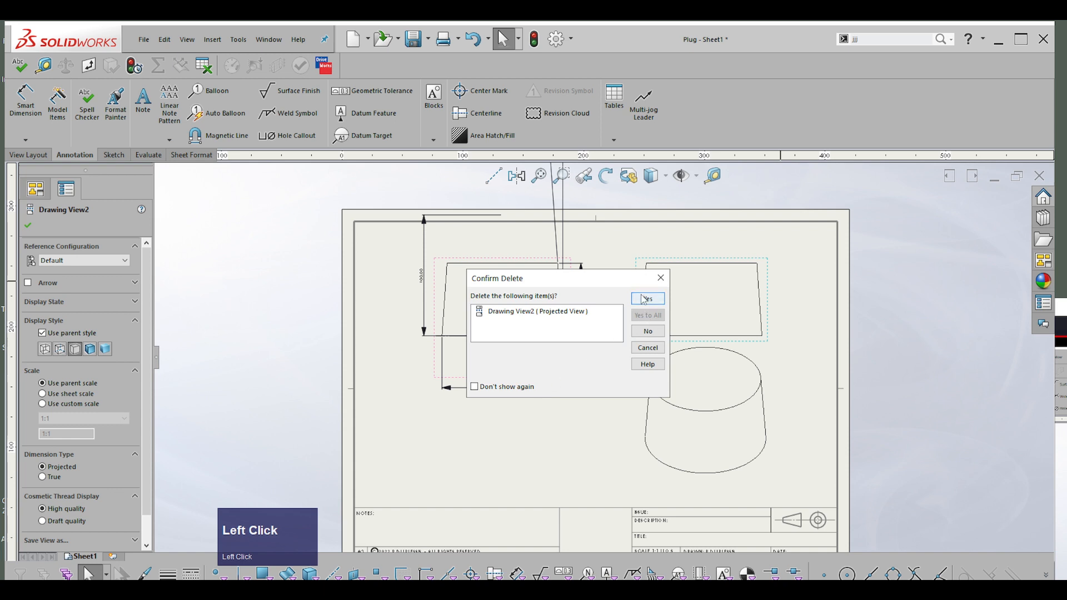
left_click(648, 299)
left_click(799, 345)
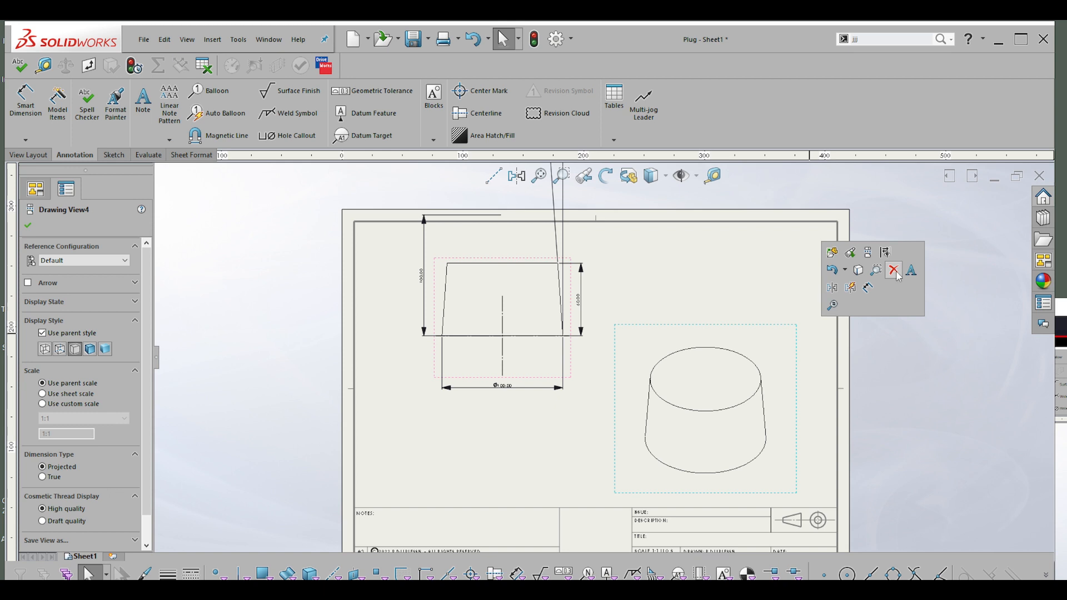
left_click(894, 272)
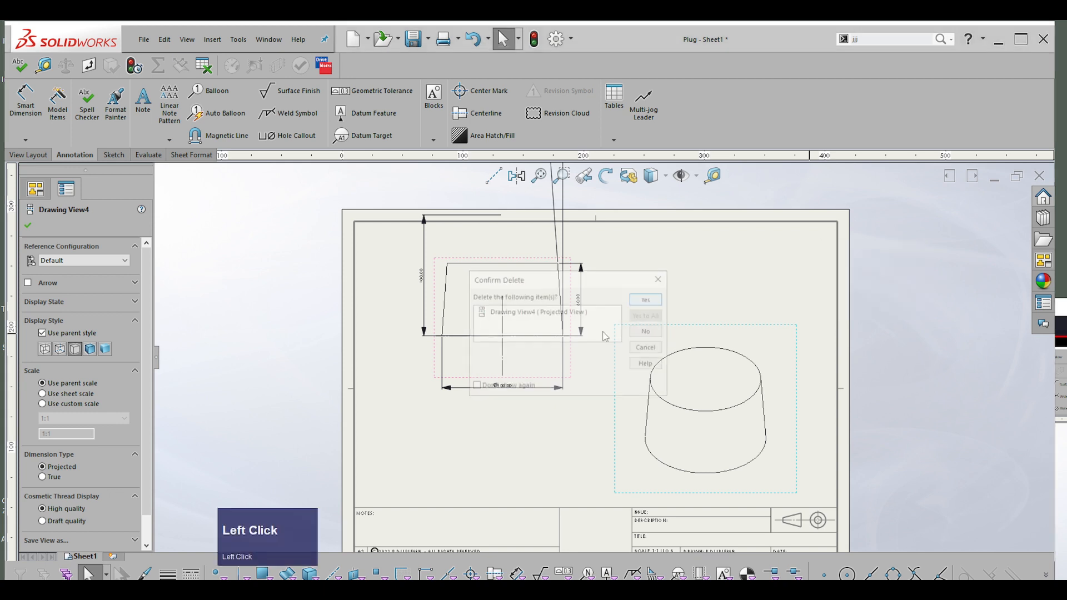
left_click(648, 300)
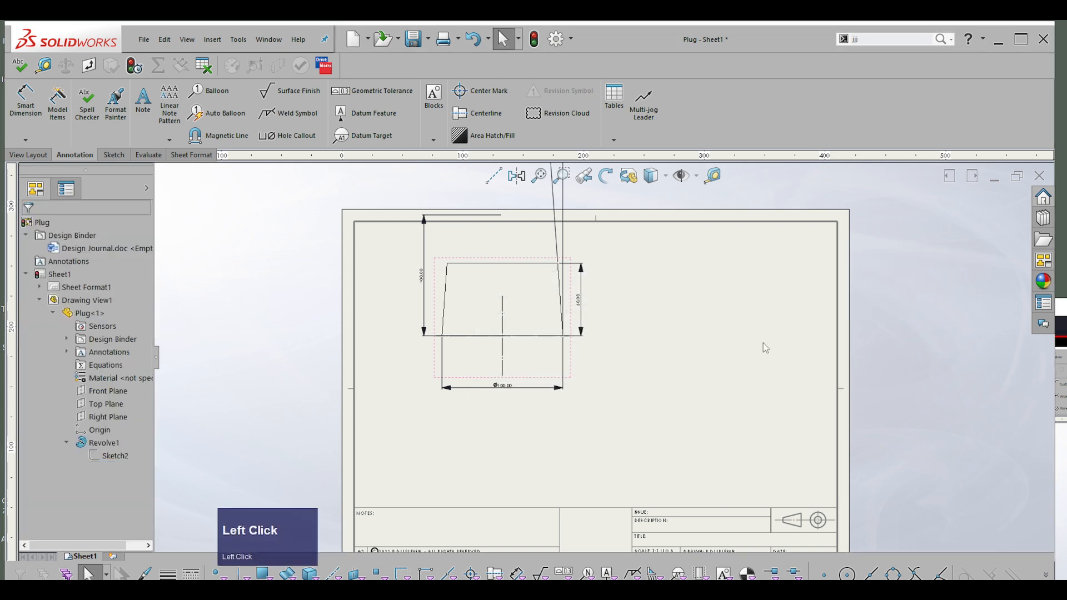
Step: Move the front view down and to the right so its dimensions fit inside the sheet border
scroll(564, 320, "down", 2)
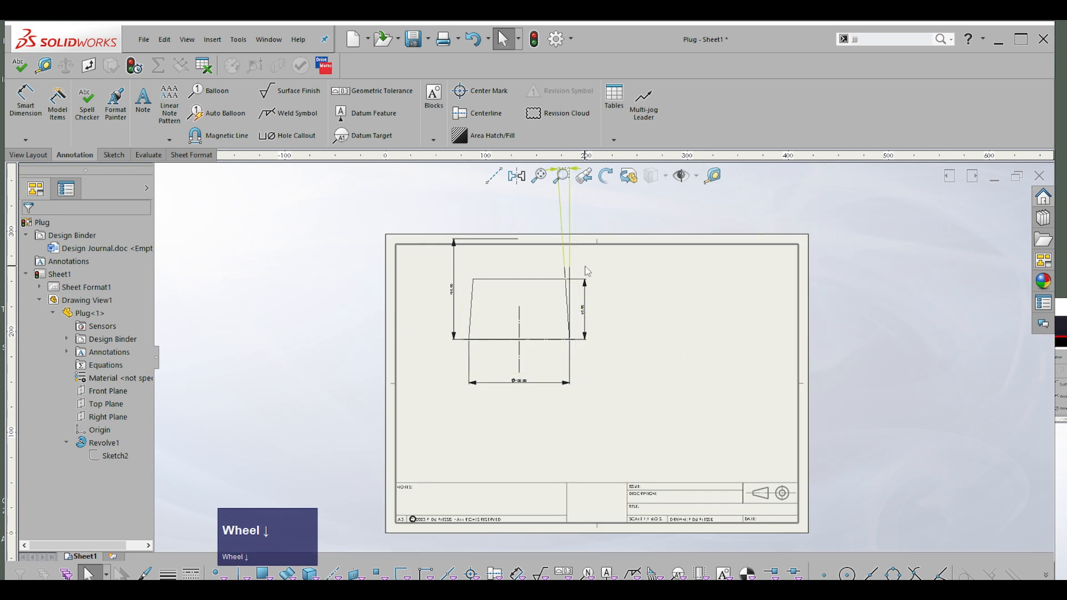
left_click_drag(581, 280, 640, 359)
scroll(636, 239, "up", 2)
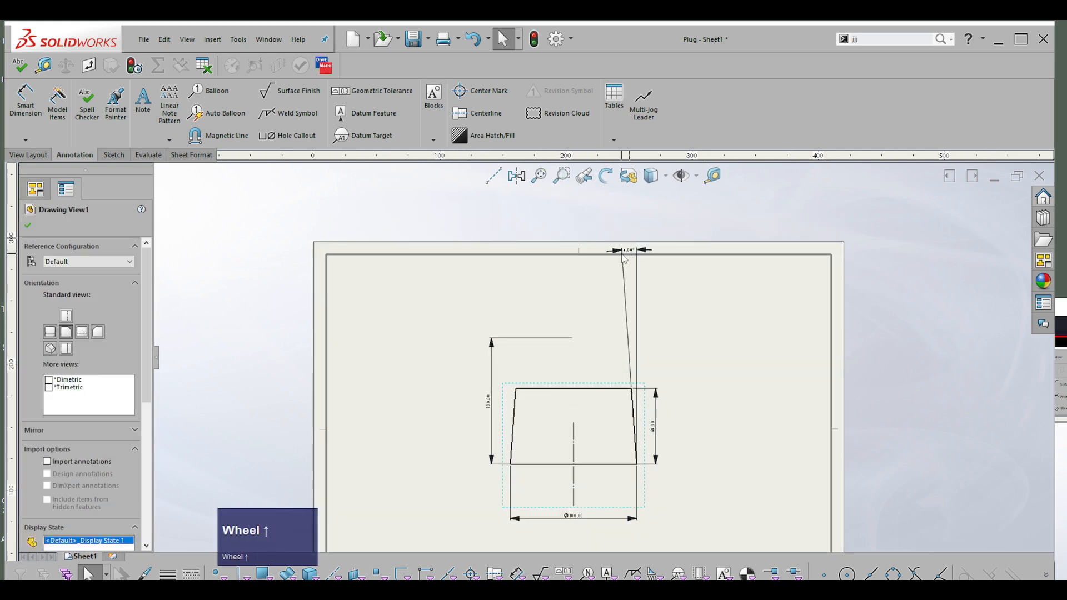
Step: Bring the 4° taper and base diameter dimensions close to the profile, and delete the 100 mm vertical dimension
mouse_move(626, 257)
left_mouse_down()
mouse_move(645, 357)
mouse_move(670, 360)
left_mouse_up()
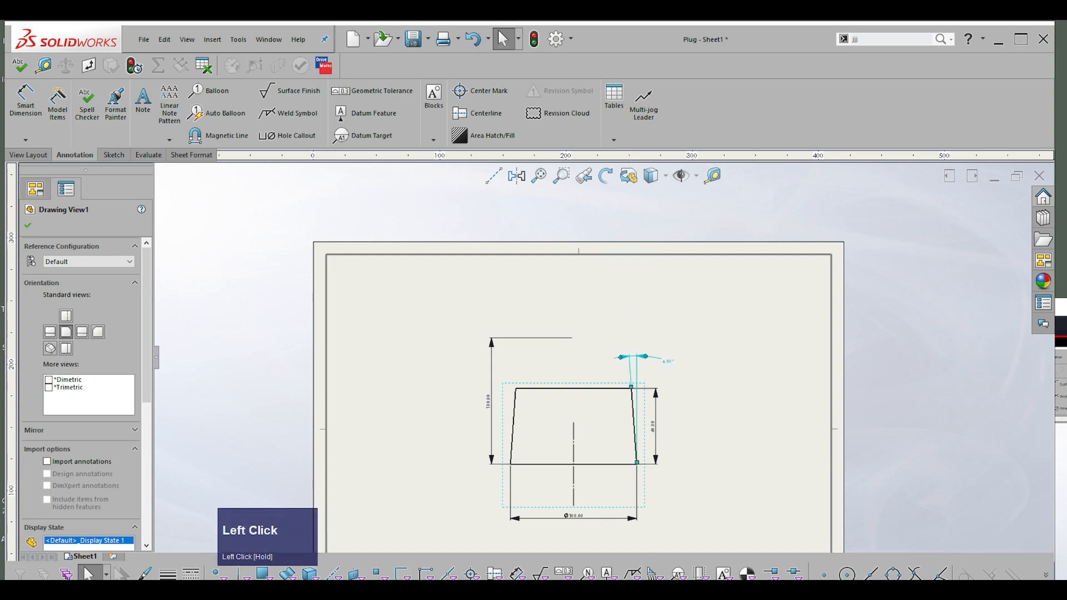
scroll(588, 527, "up", 1)
left_click_drag(583, 514, 582, 468)
scroll(495, 371, "up", 1)
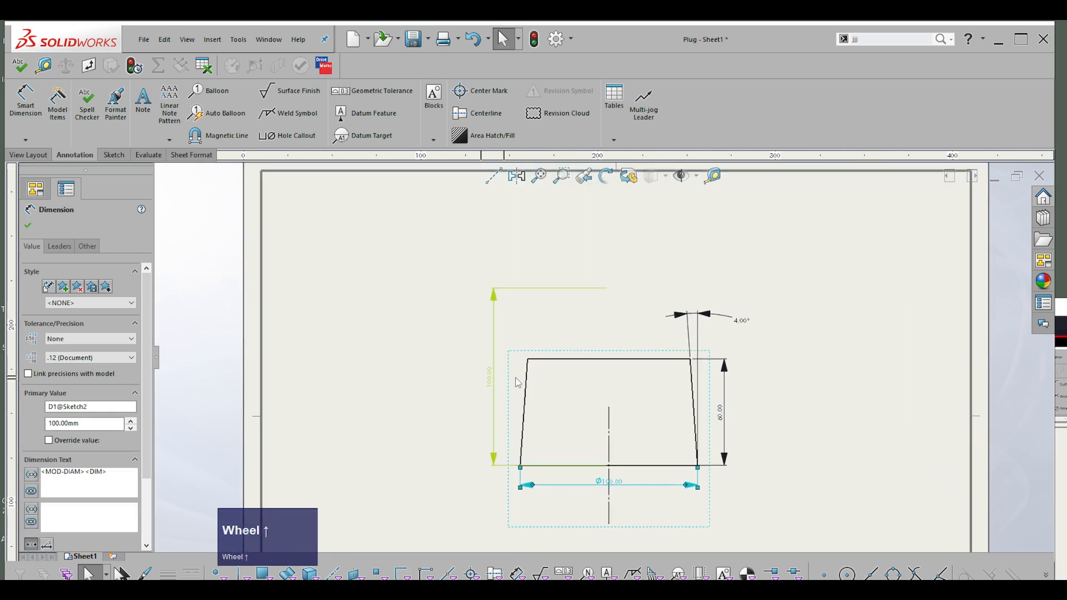
left_click(496, 376)
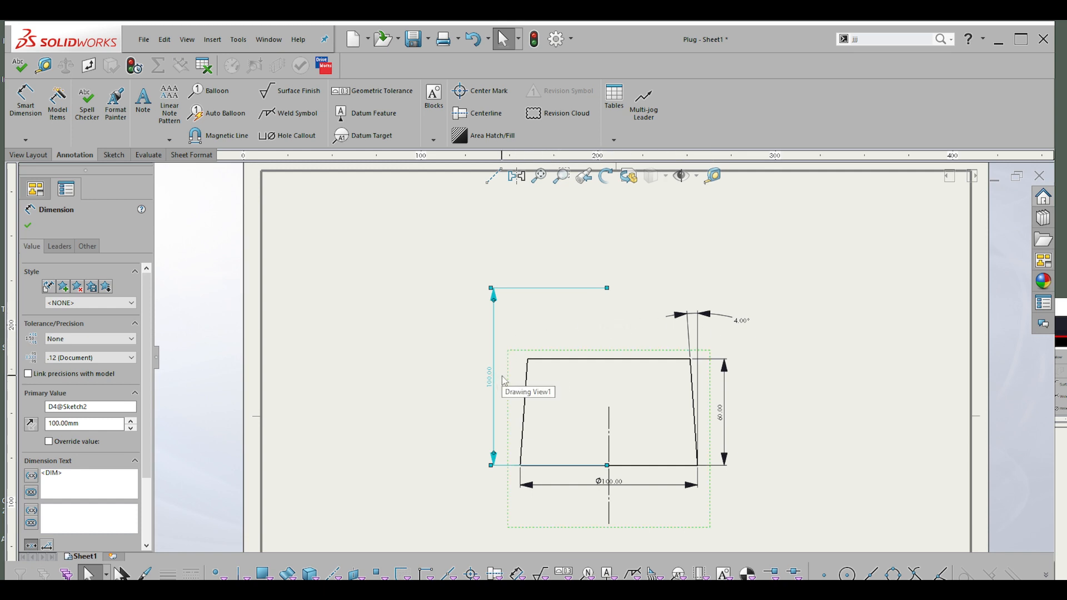
key("Delete")
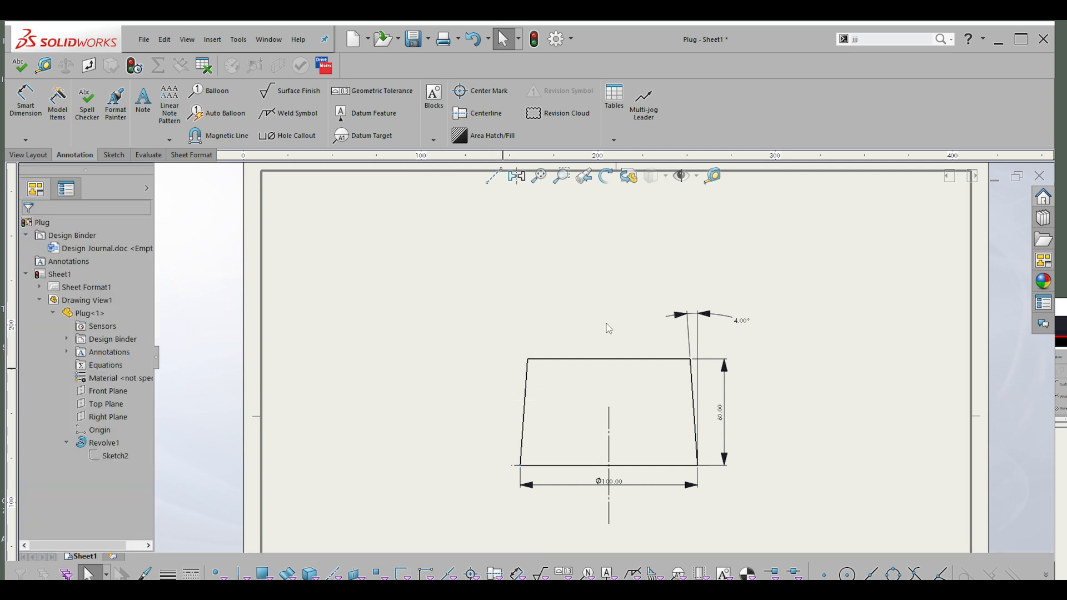
Step: Move the front view with its remaining dimensions up and to the left on the sheet
scroll(740, 428, "up", 1)
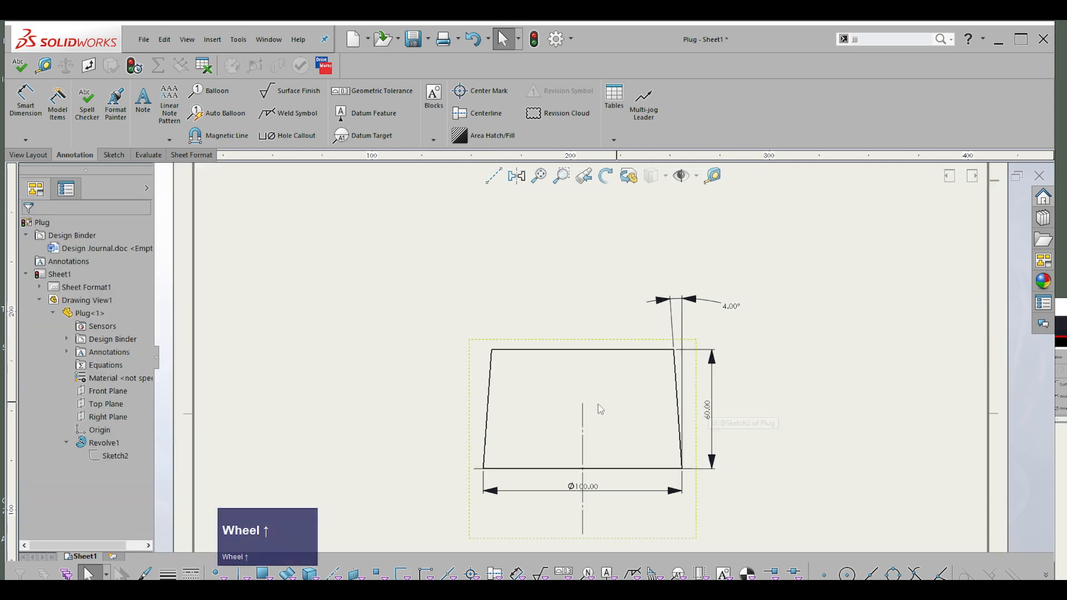
scroll(589, 389, "down", 2)
scroll(578, 362, "up", 1)
left_click(676, 483)
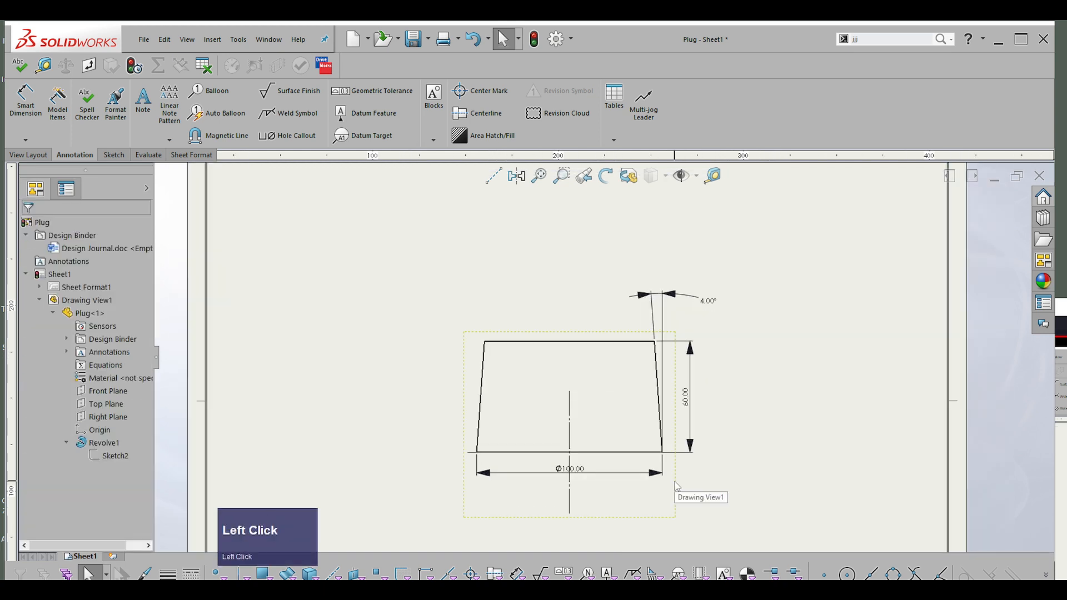
left_click_drag(677, 487, 622, 429)
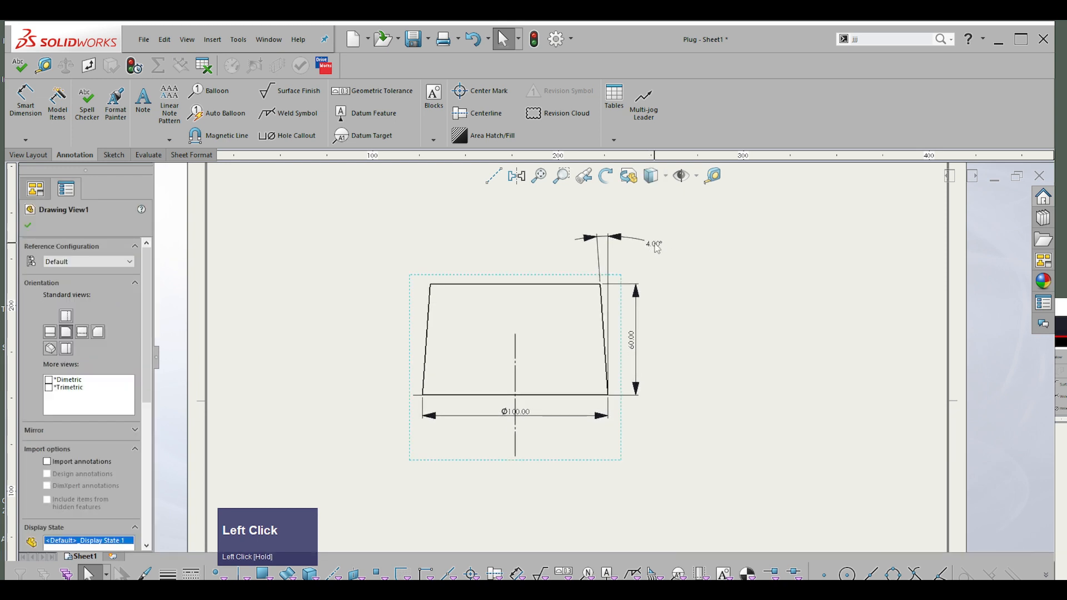
Step: Set the plug's height dimension in the front view to 65 mm and rebuild the model
left_click(635, 344)
double_click(637, 348)
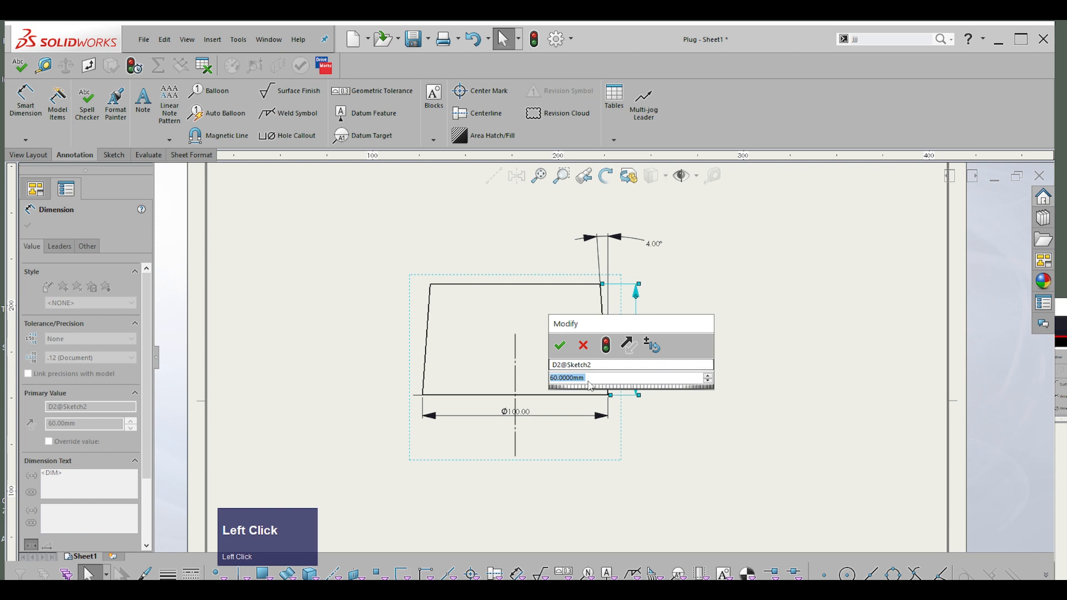
type("65")
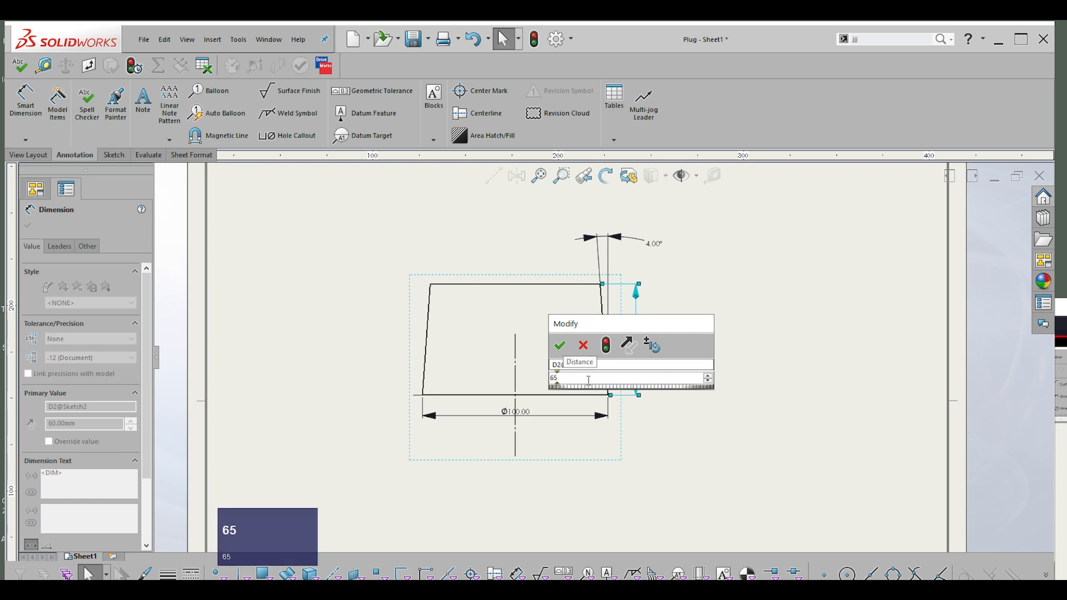
left_click(606, 345)
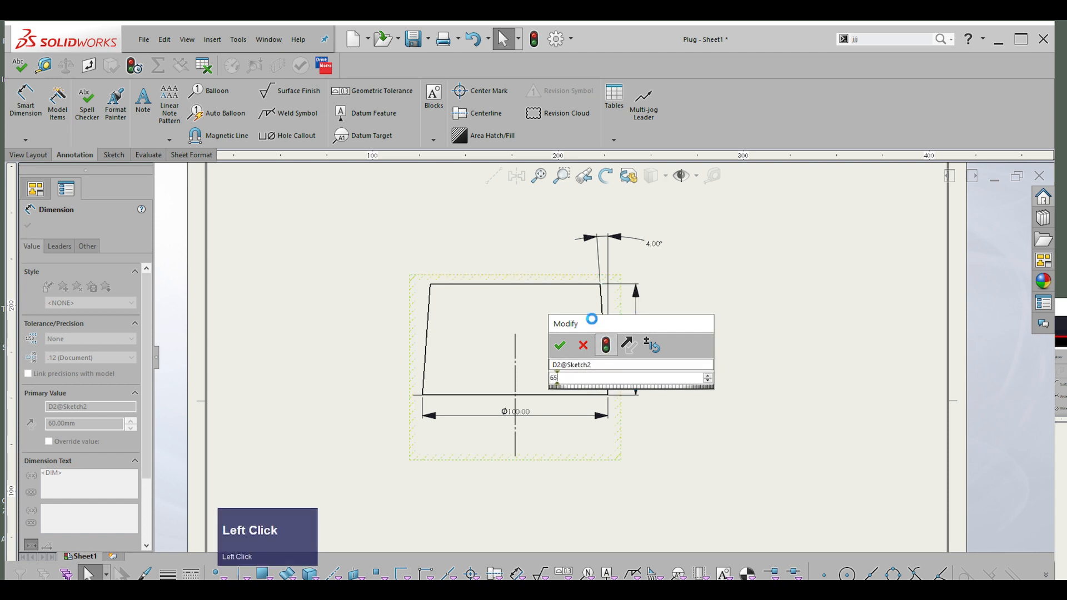
left_click(560, 346)
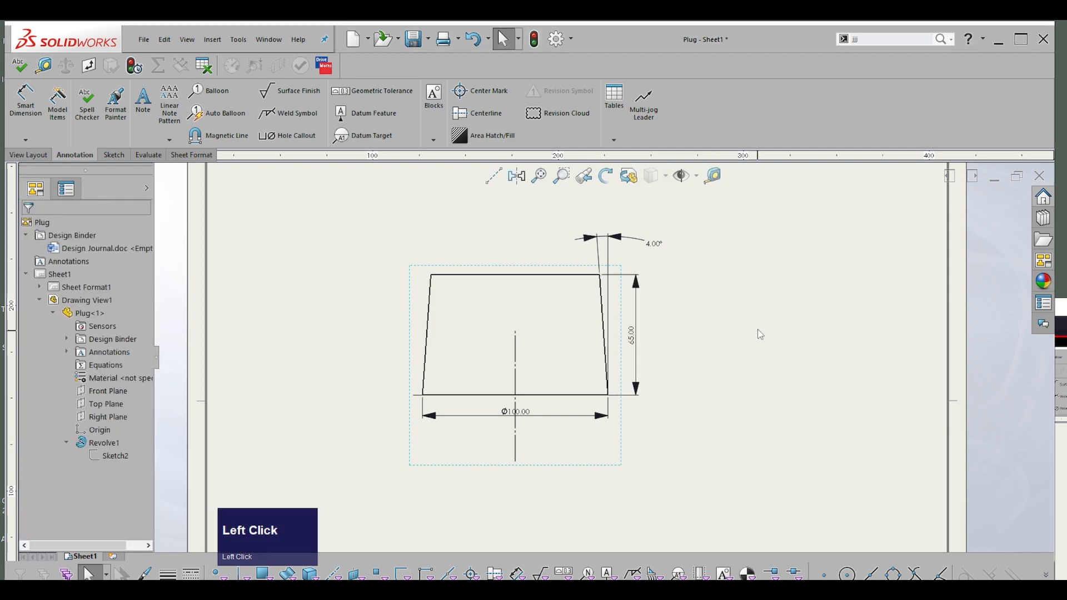
Step: Open the Plug part from the drawing and examine the revolve's dimensions on the model
right_click_drag(798, 367, 775, 388)
right_click_drag(741, 355, 744, 410)
left_click(583, 334)
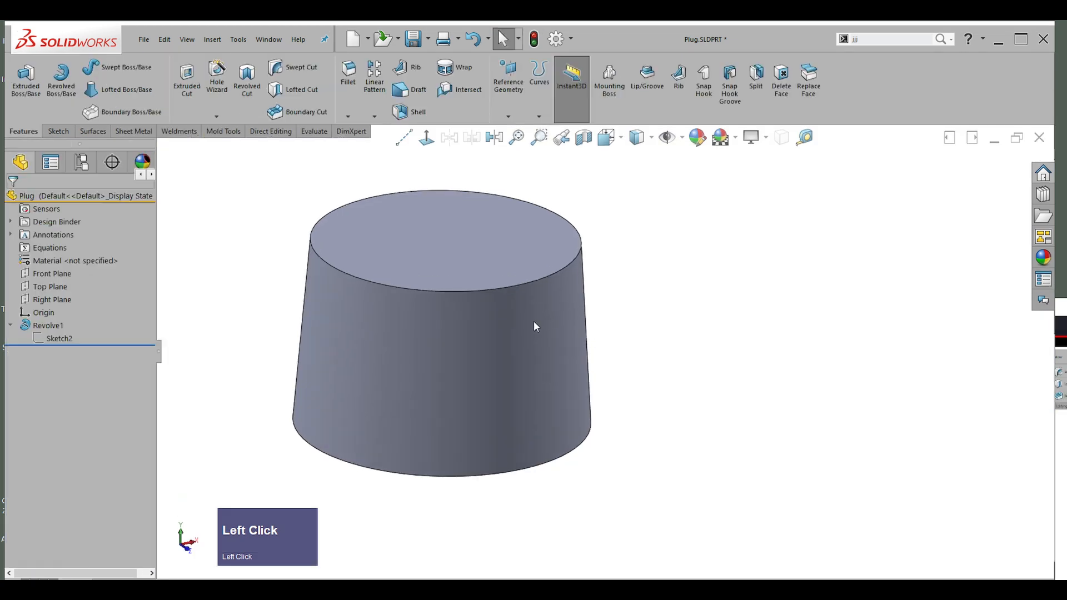
left_click(535, 320)
scroll(616, 360, "down", 2)
scroll(610, 307, "up", 2)
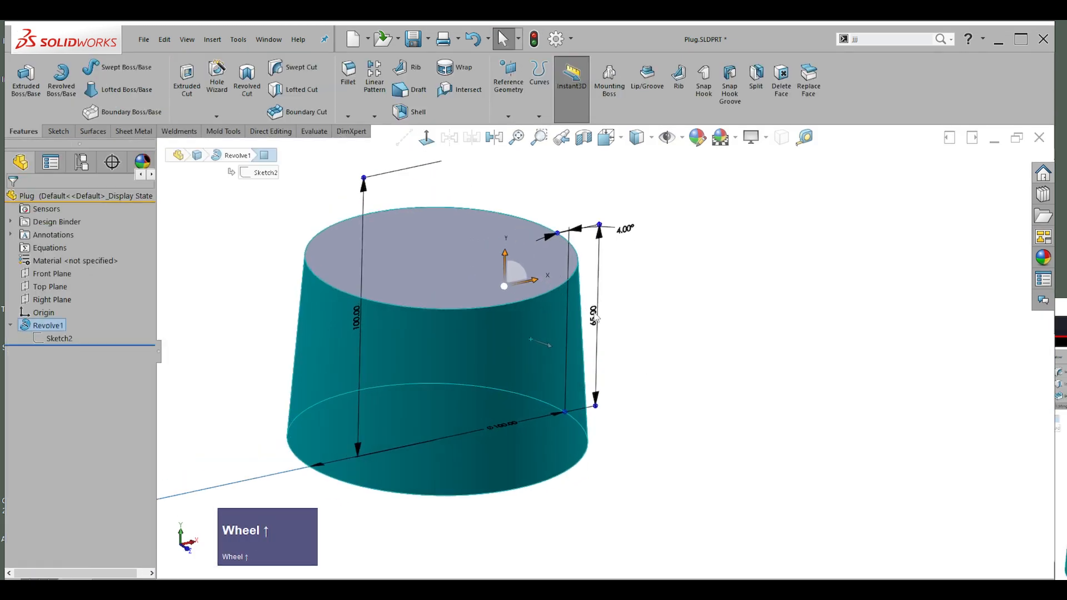
scroll(605, 322, "down", 2)
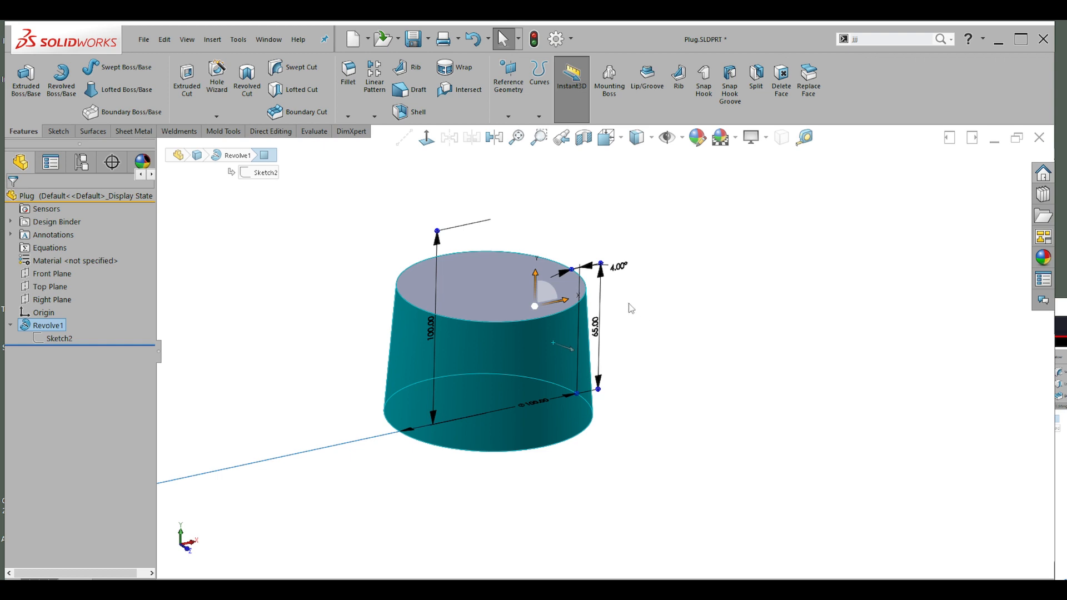
left_click(743, 307)
Step: Return to the Plug drawing without creating a detail view
right_click_drag(729, 306, 542, 370)
left_click(575, 330)
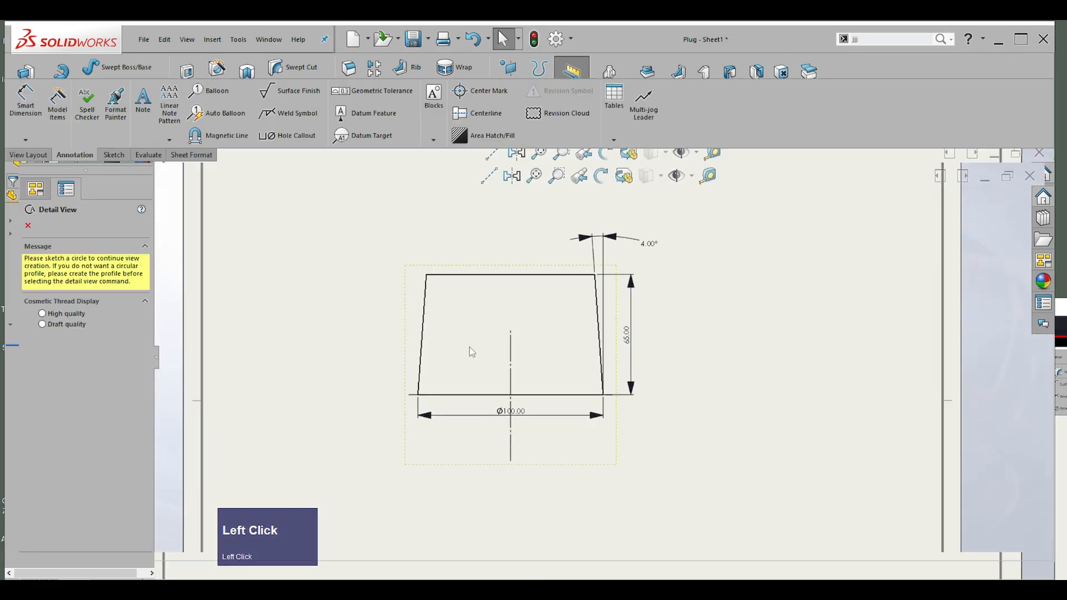
left_click(28, 225)
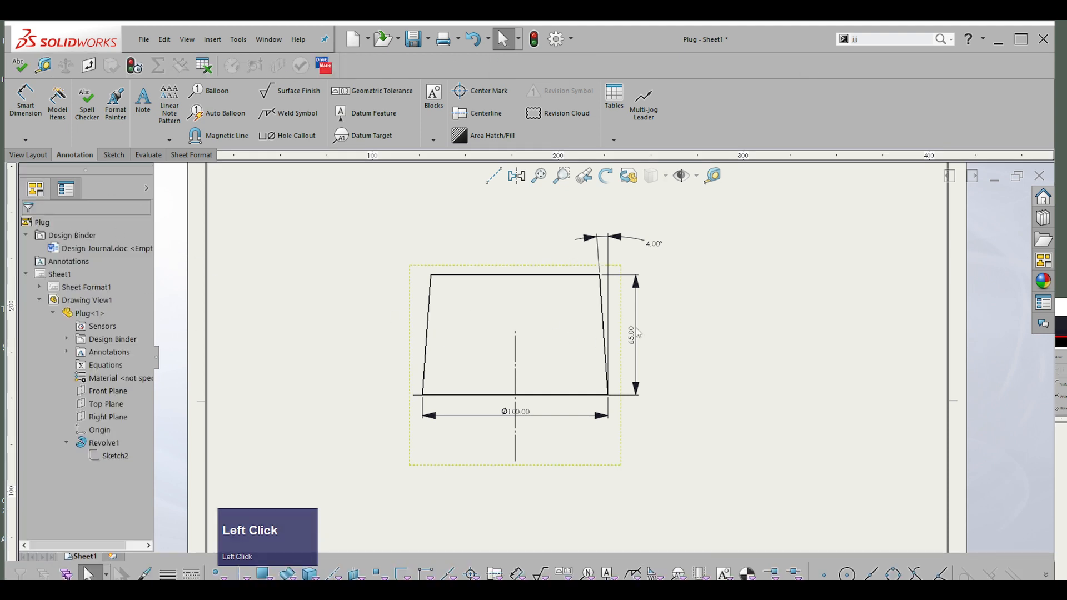
Step: Move the dimensioned front view further left on the sheet, leaving the space beside it free
left_click(626, 291)
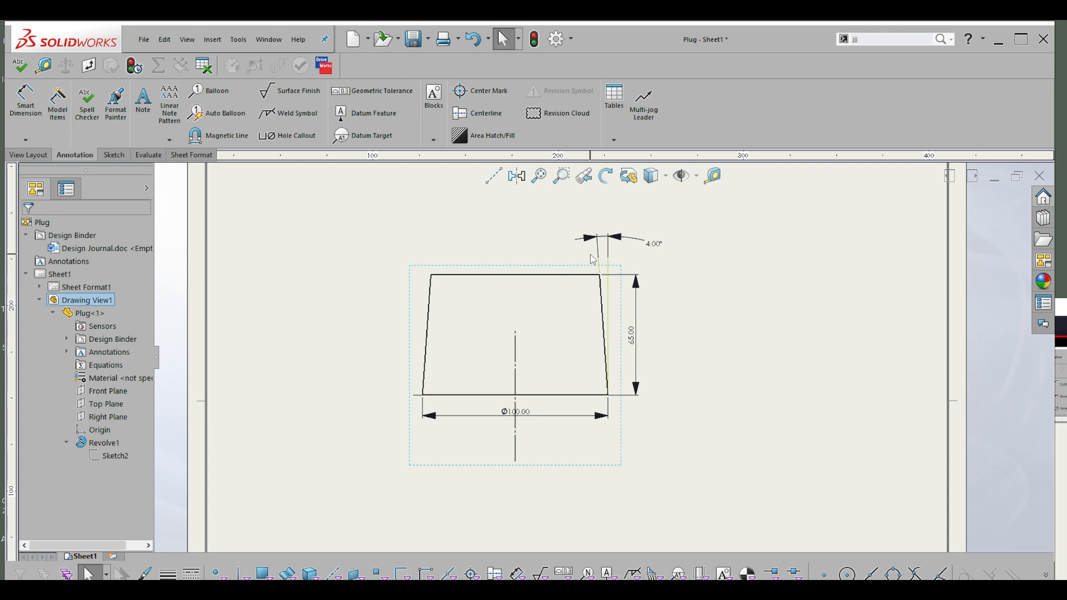
scroll(639, 278, "down", 3)
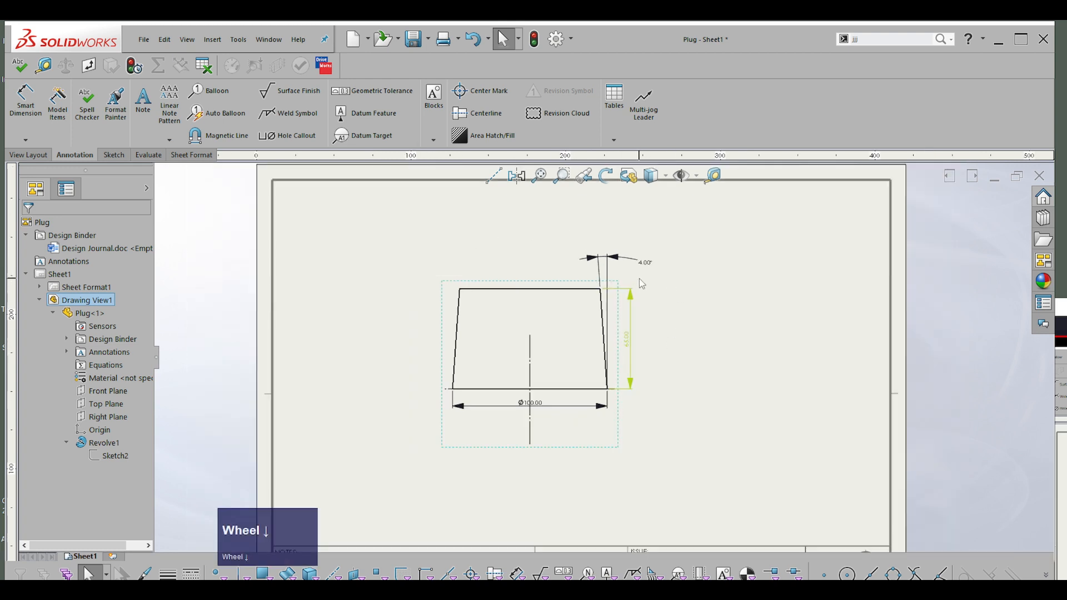
scroll(667, 304, "down", 2)
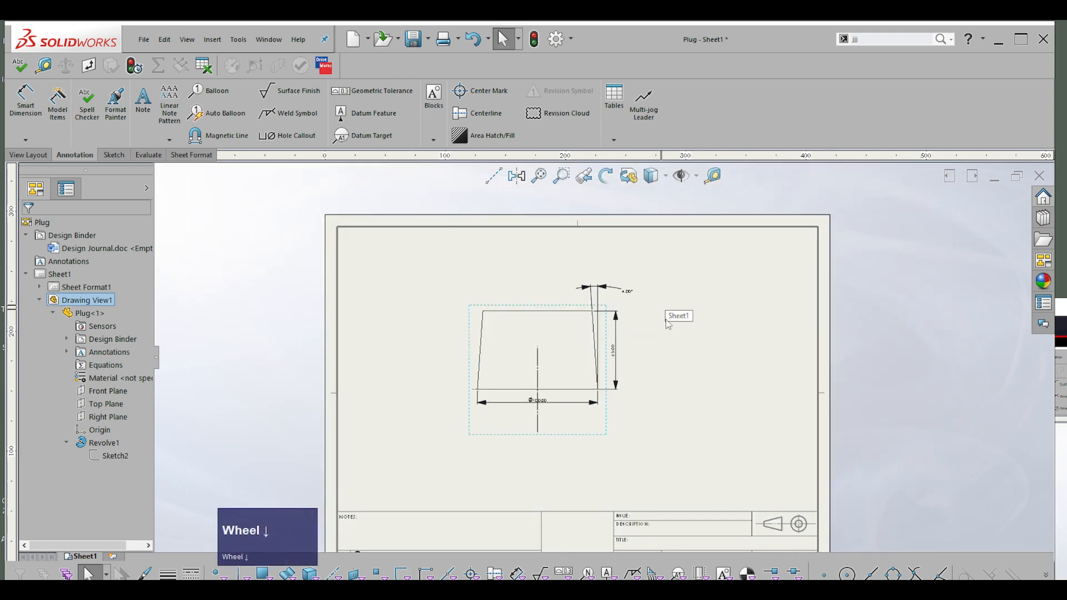
scroll(712, 495, "up", 1)
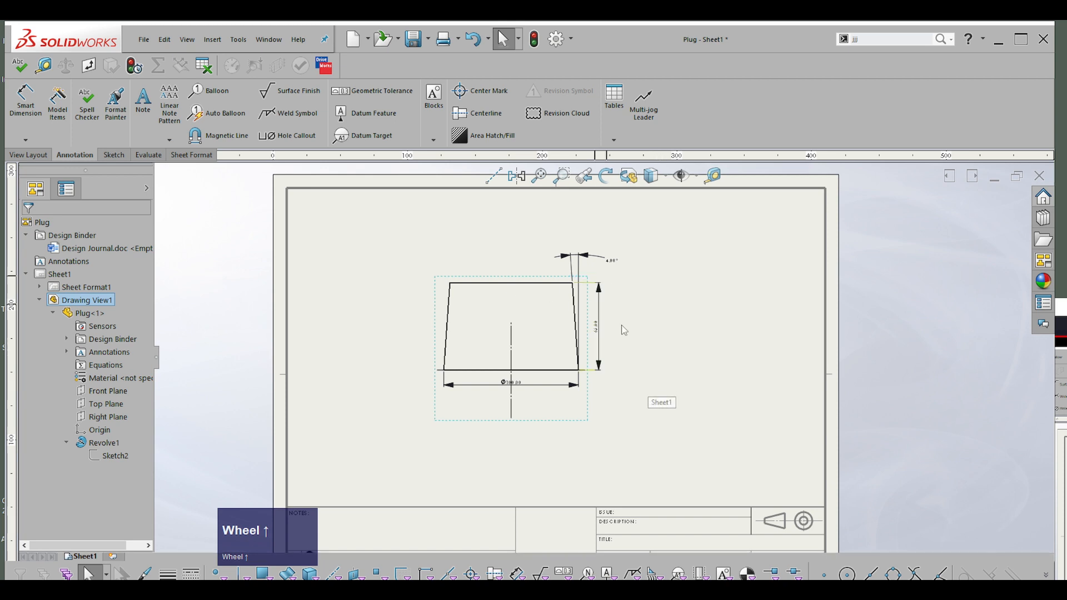
mouse_move(587, 421)
left_mouse_down()
mouse_move(518, 393)
mouse_move(522, 414)
left_mouse_up()
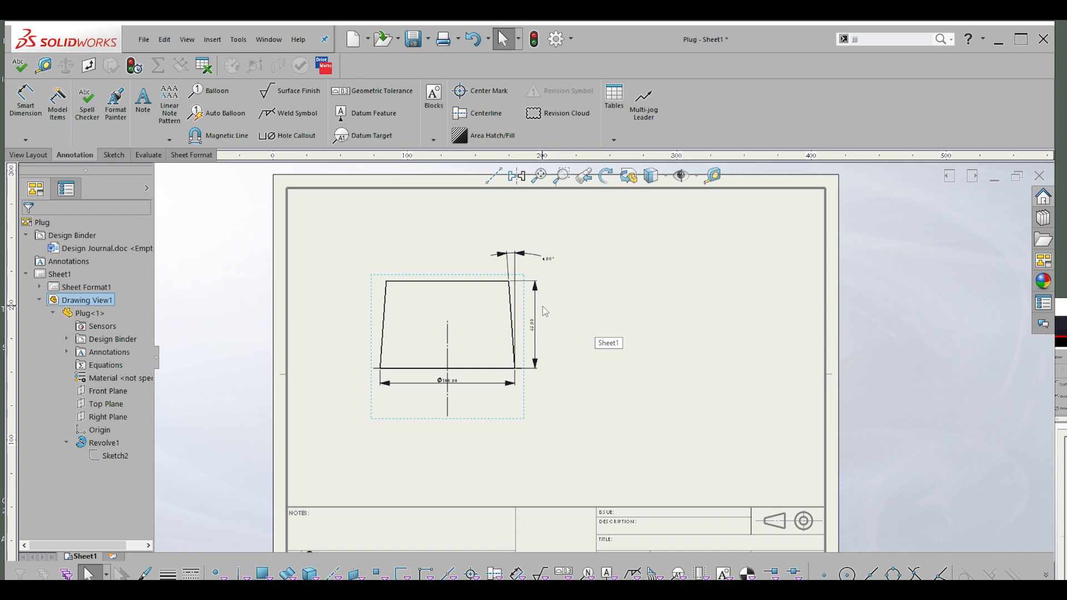
scroll(546, 311, "up", 1)
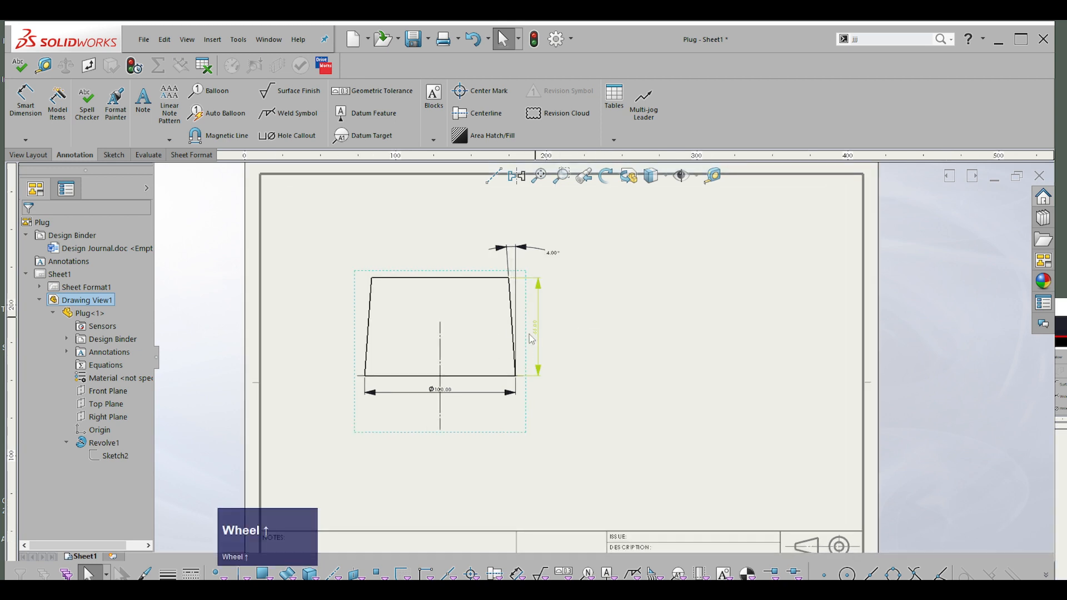
scroll(442, 399, "up", 1)
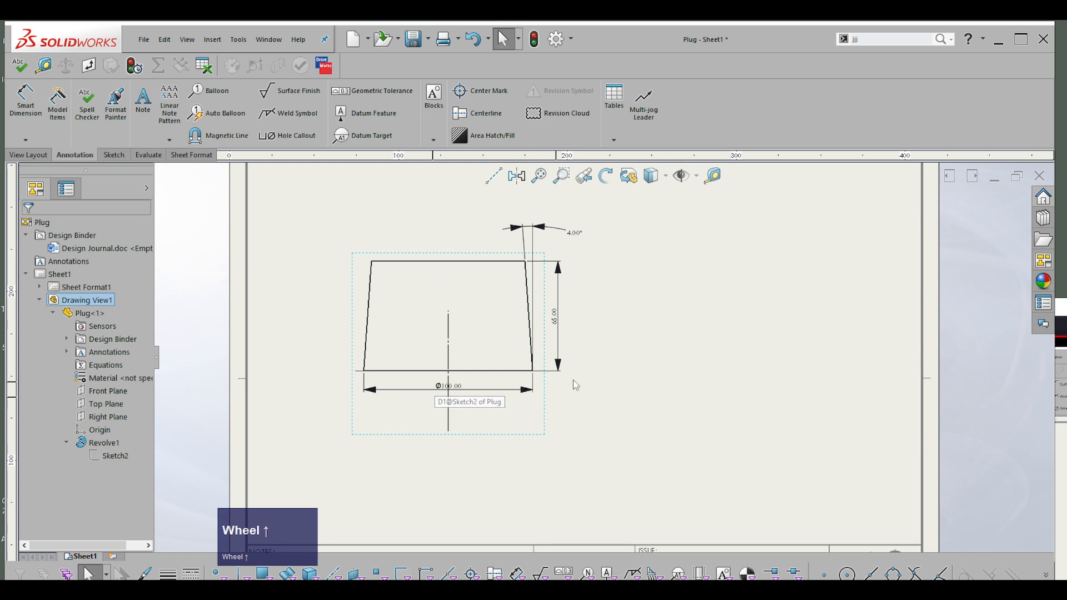